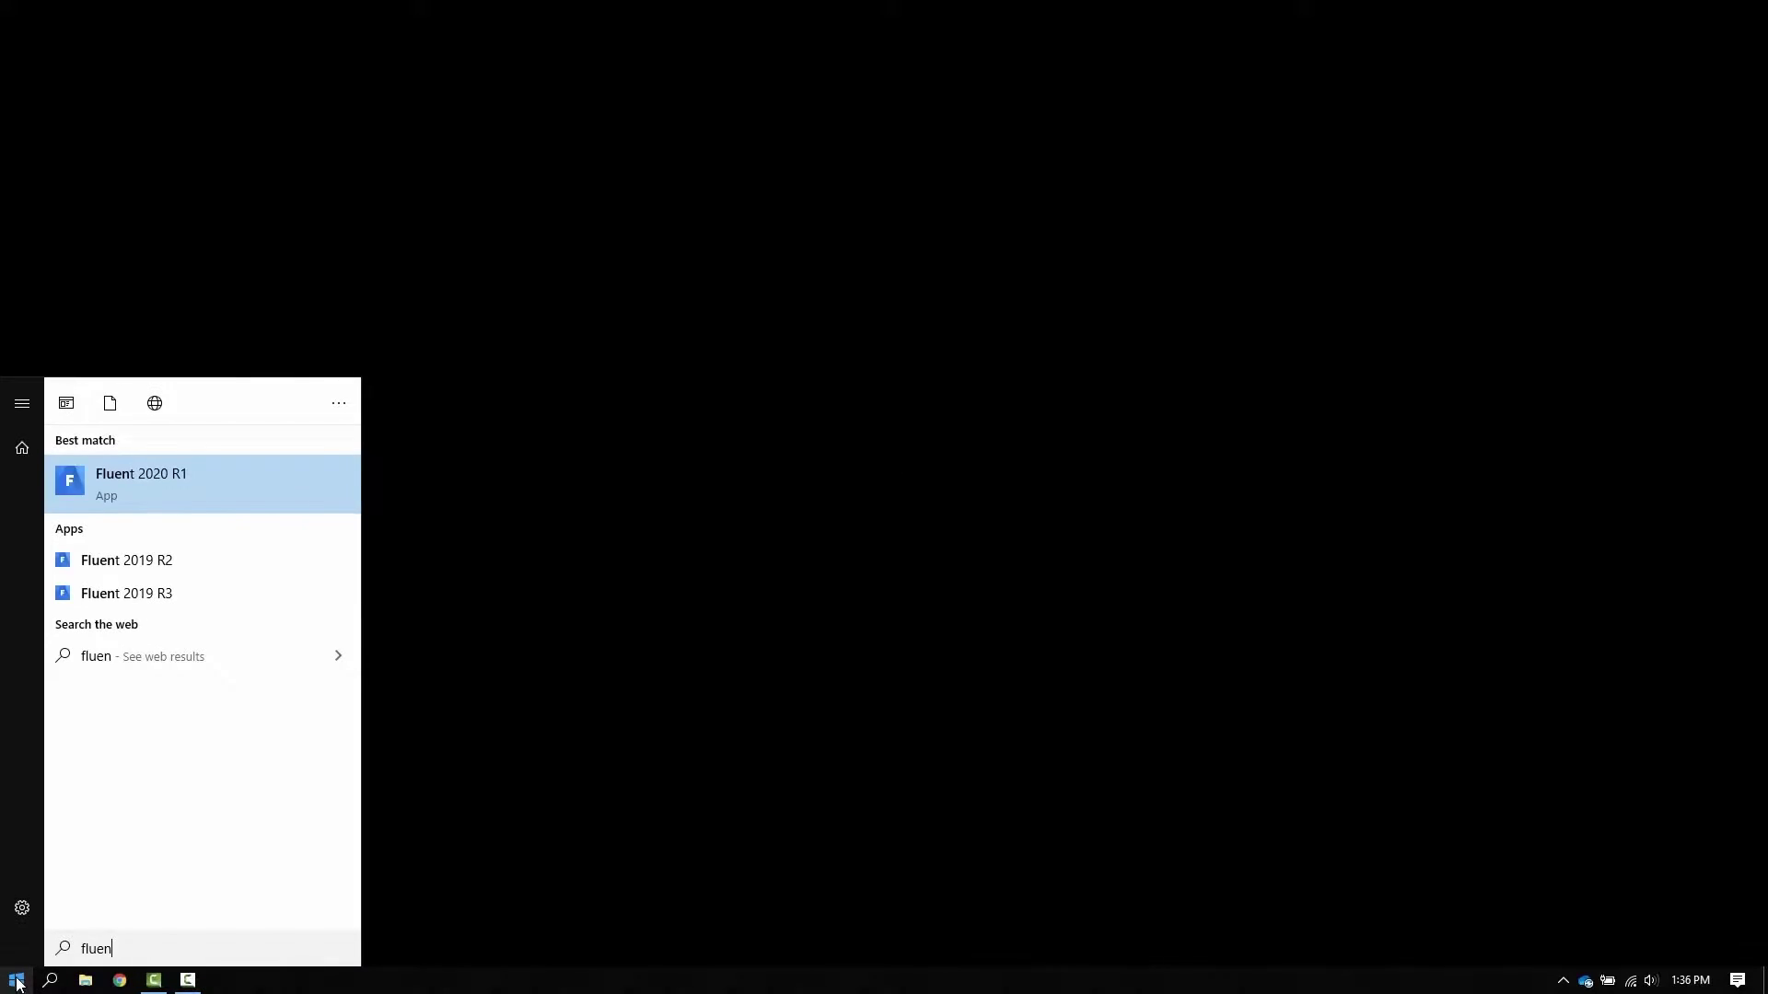
Launch Fluent 2020 R1 from the Start menu search results
click(205, 486)
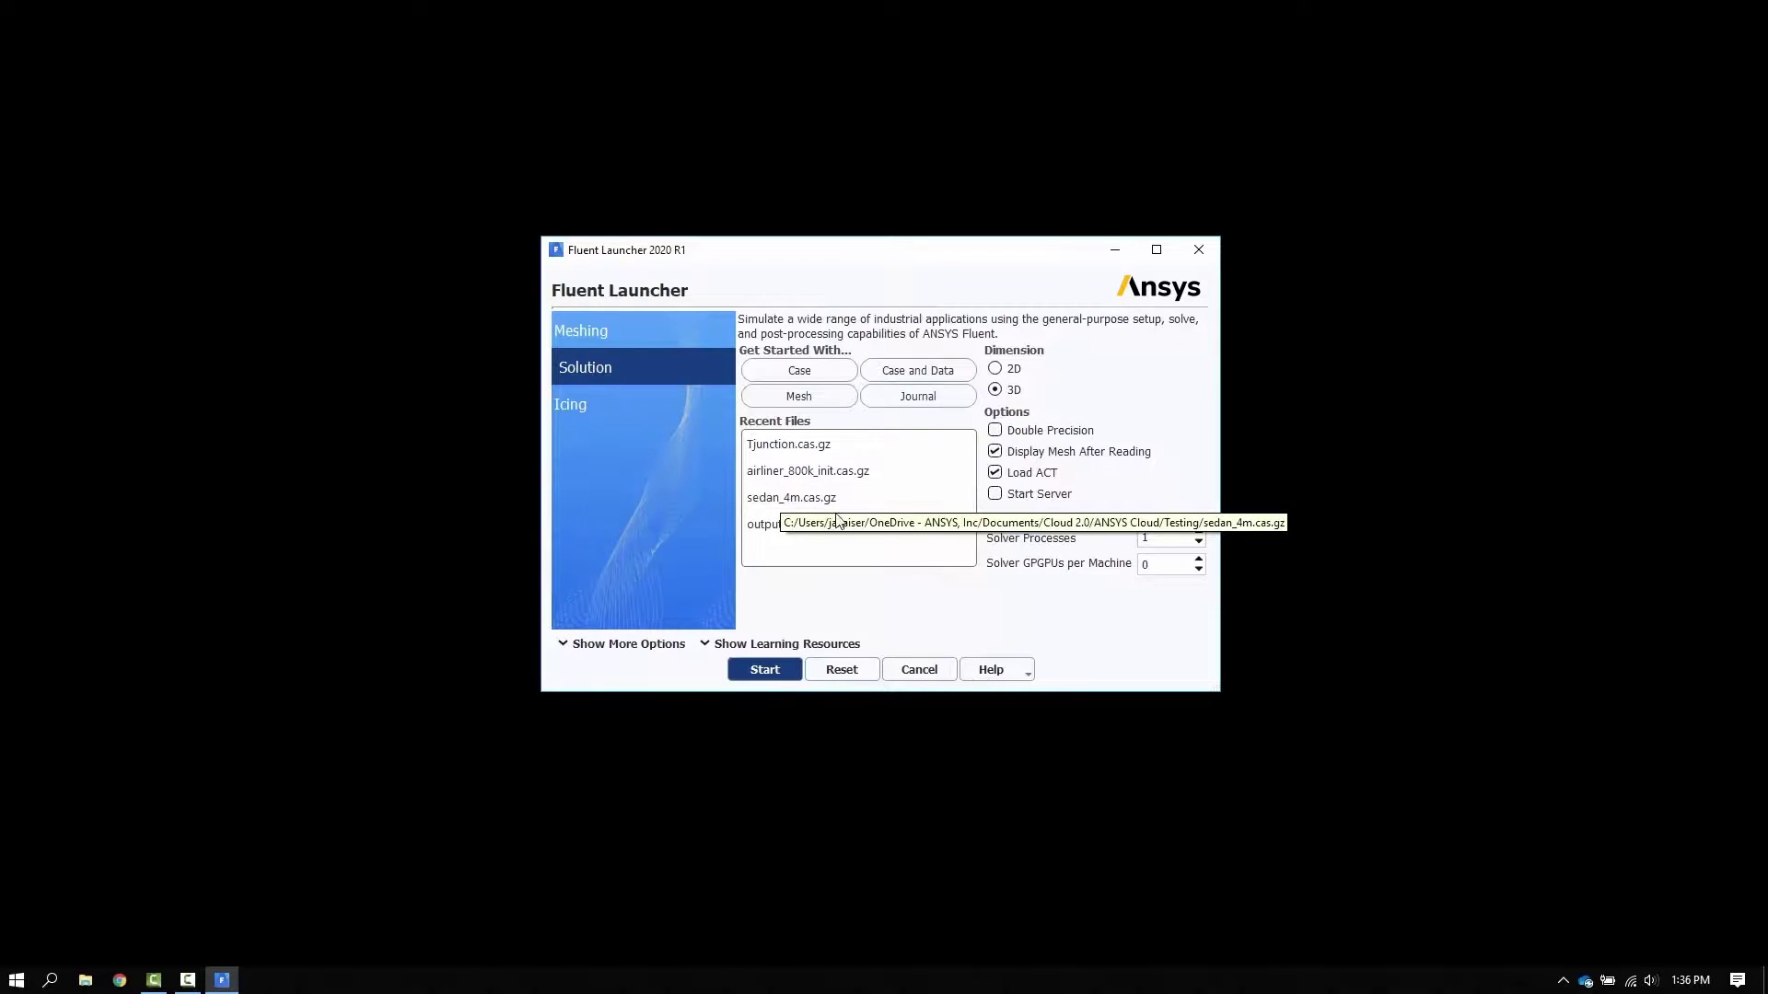
Start Fluent with the airliner_800k_init.cas.gz case and show the Ansys Cloud job list
click(787, 474)
click(748, 685)
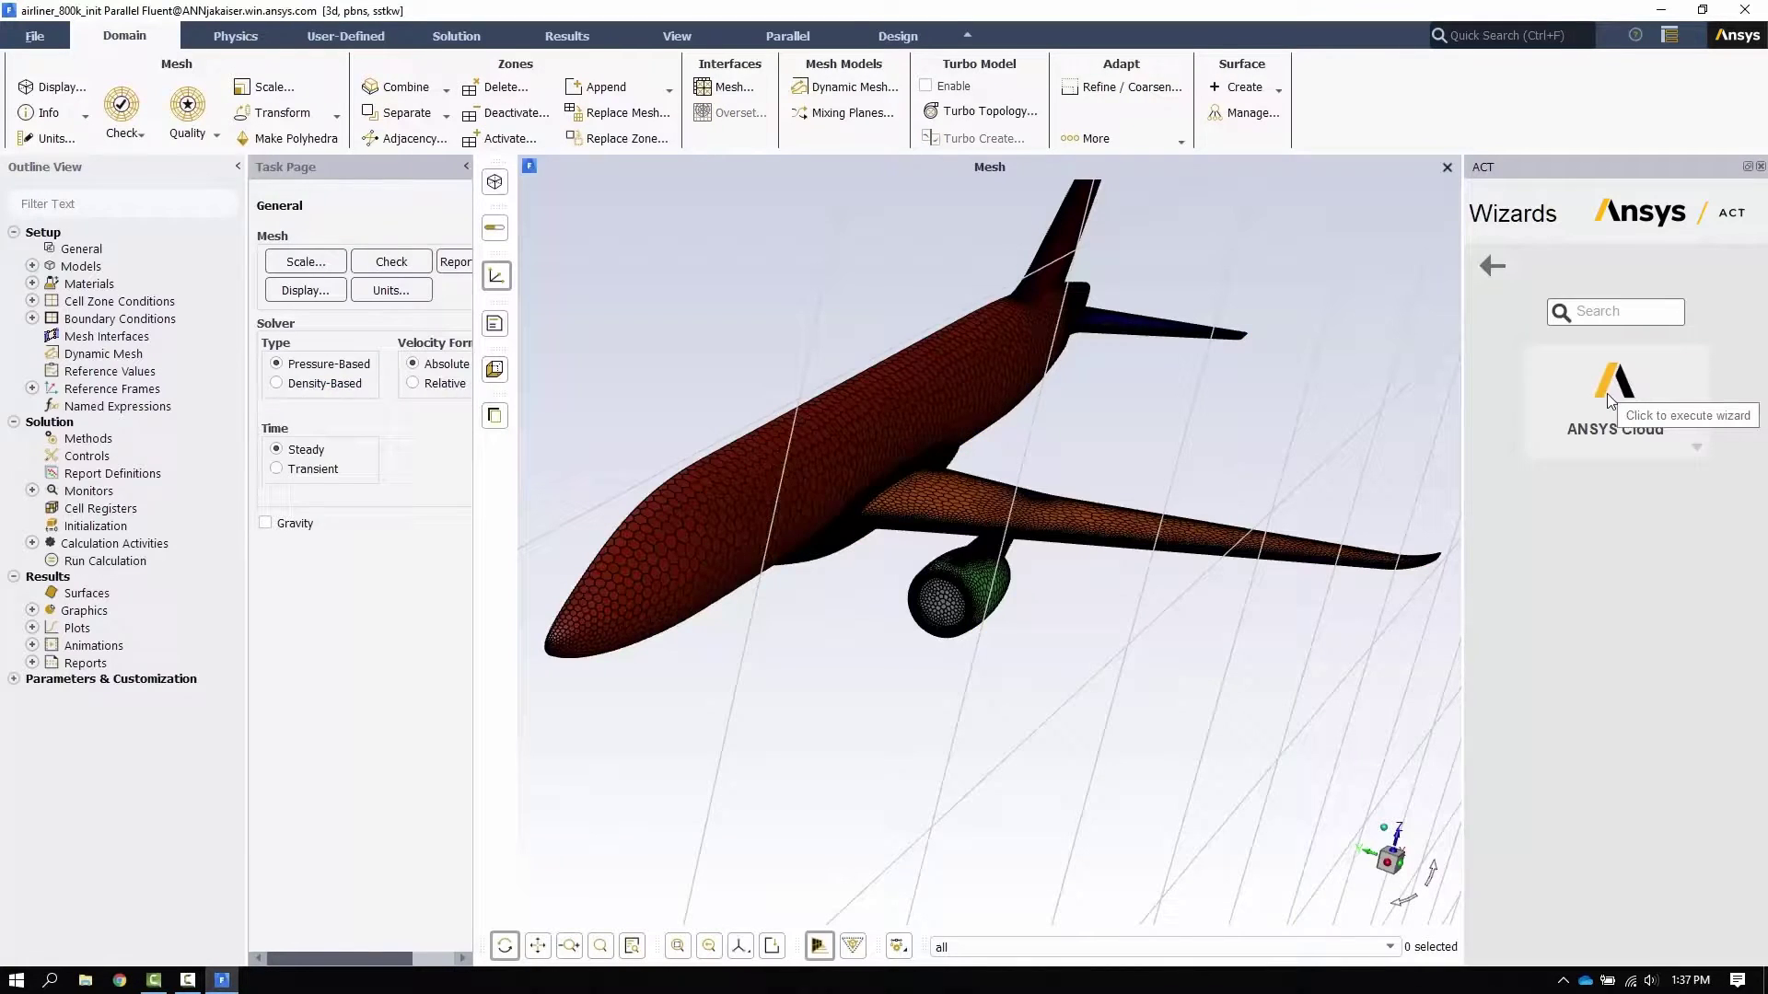
click(1606, 394)
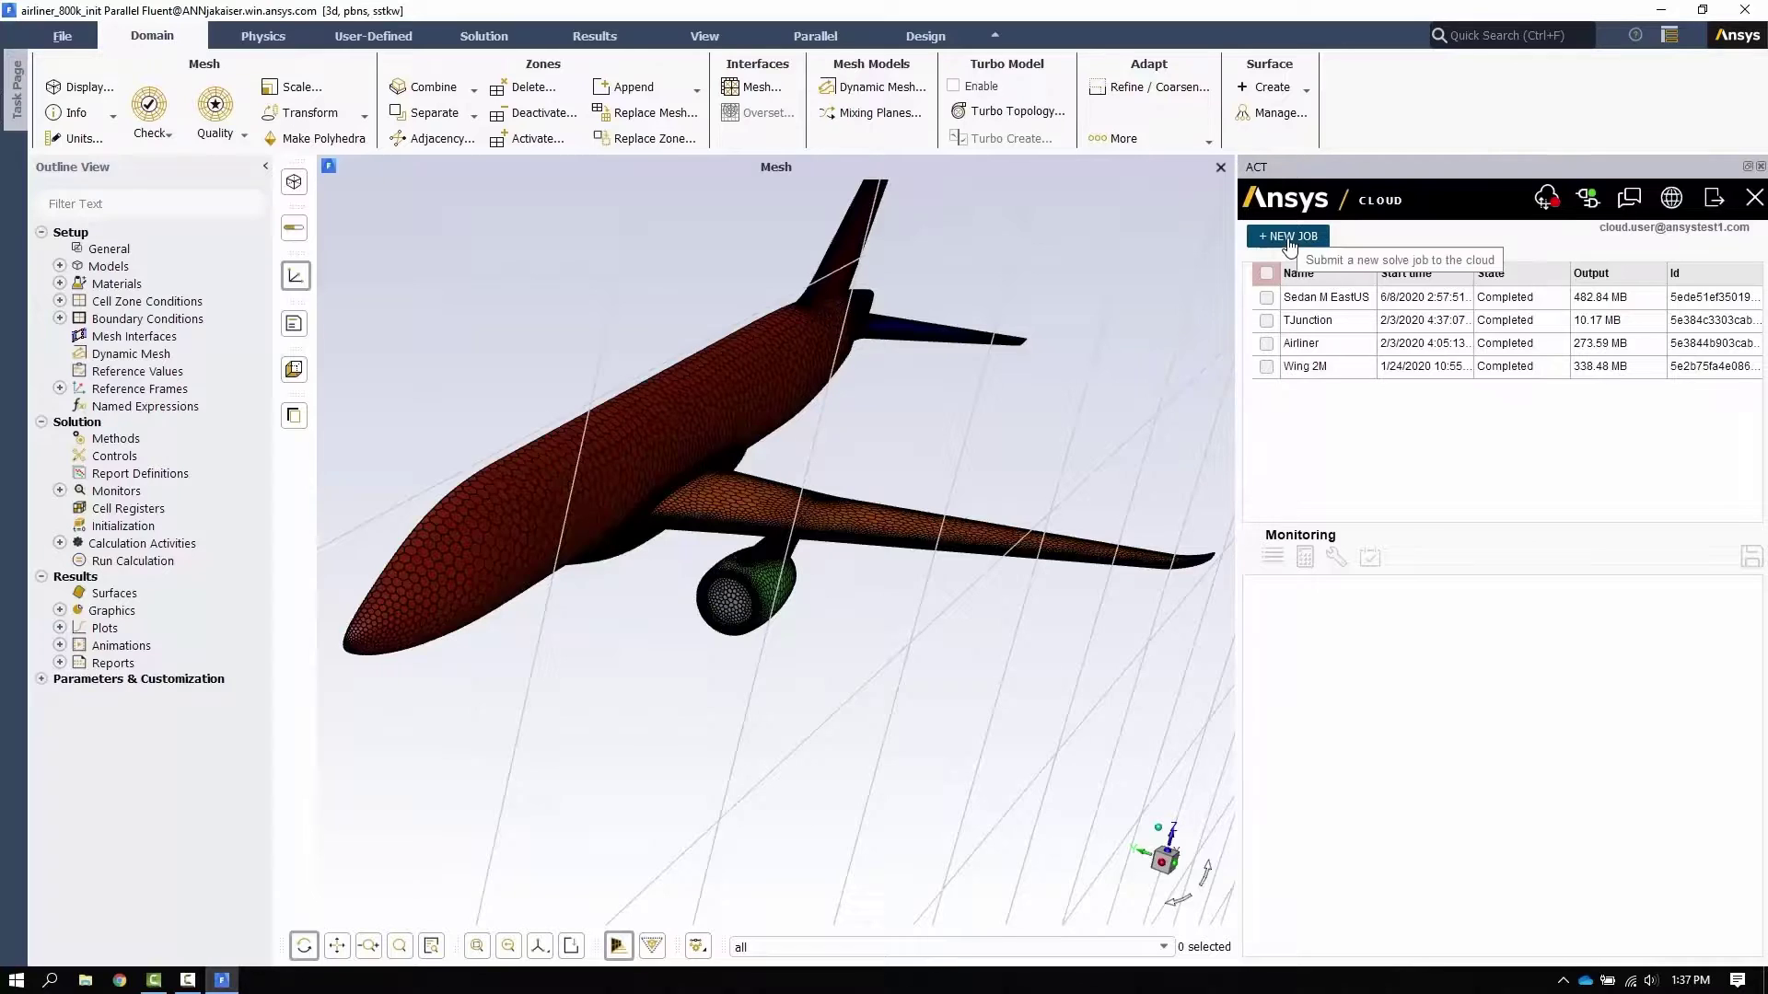
Submit a new cloud job named Airliner in the eastus region on the Medium configuration
click(1289, 242)
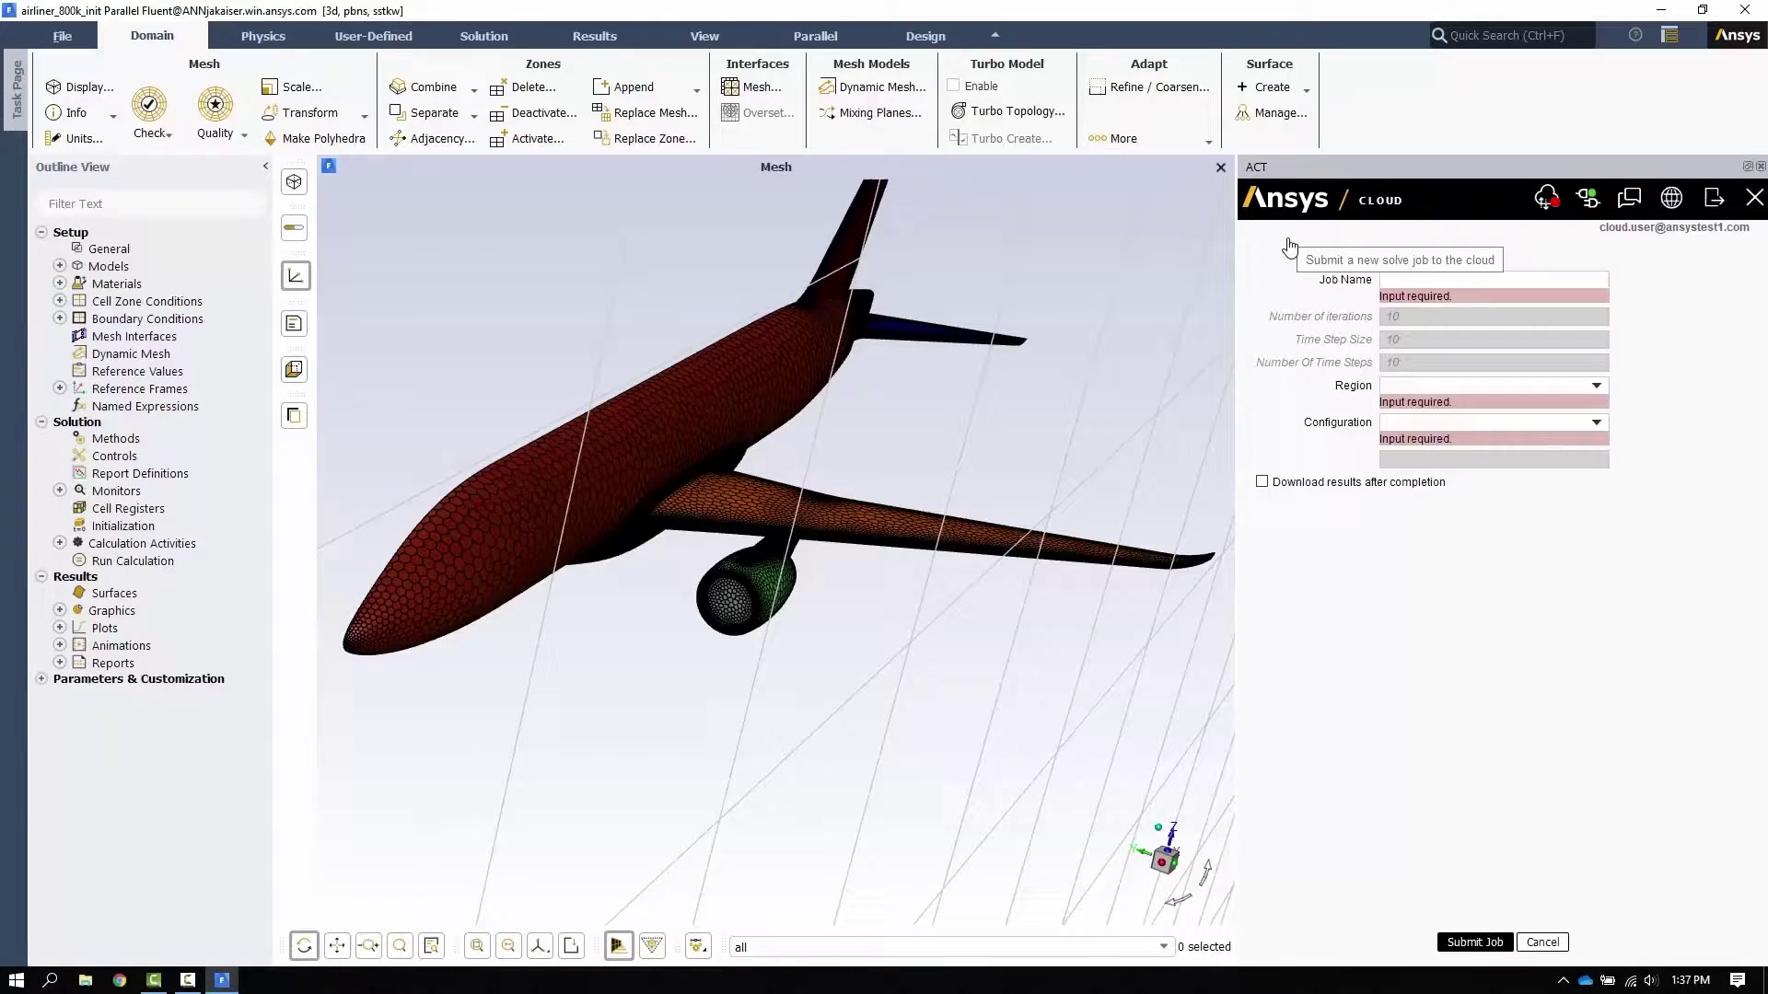
click(1408, 278)
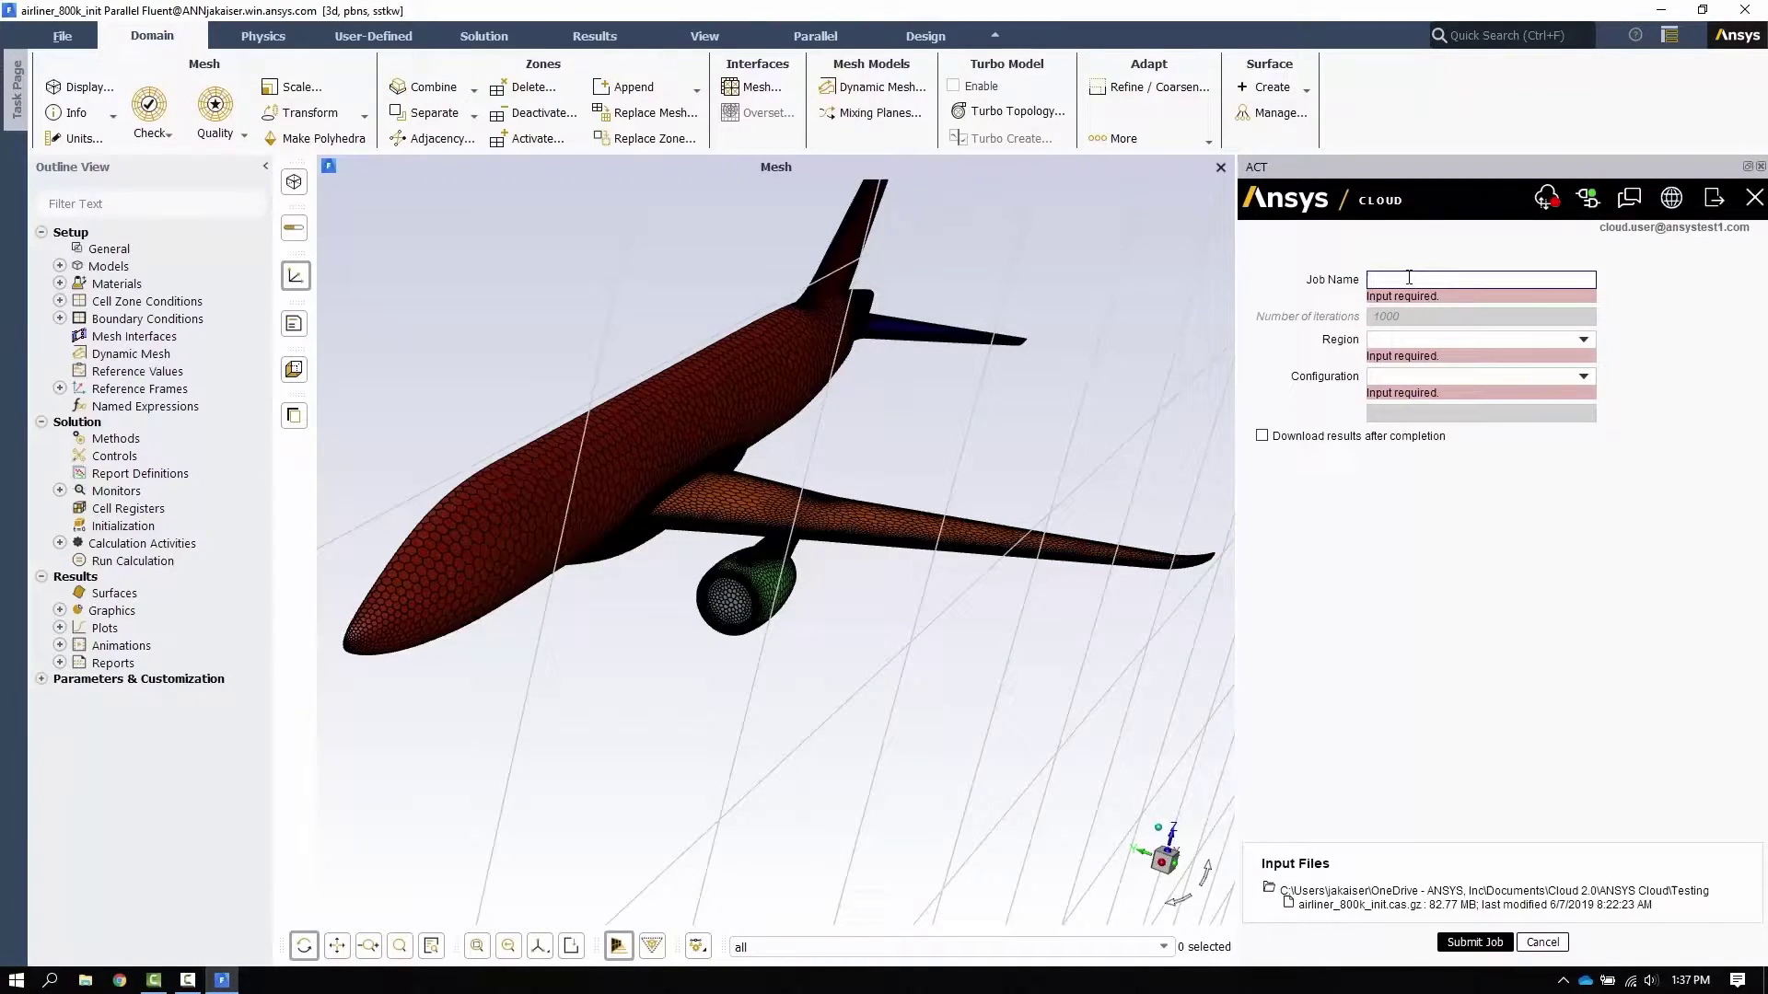
text(Airliner)
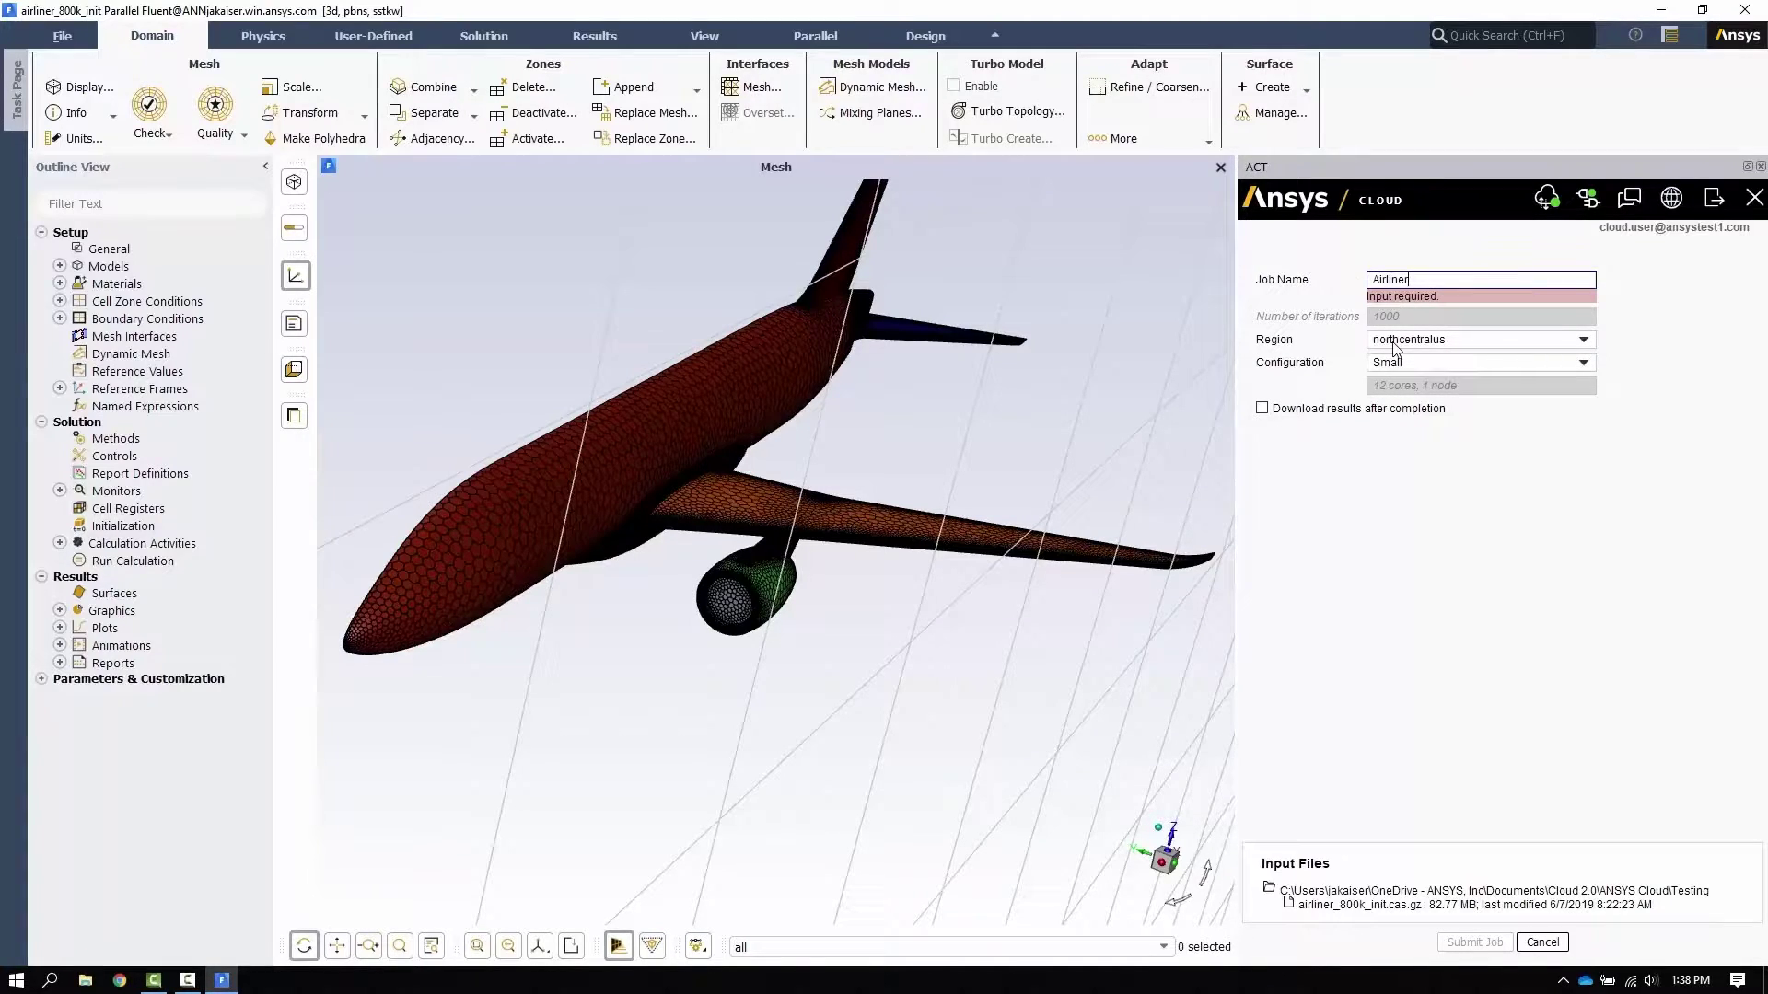
click(1394, 343)
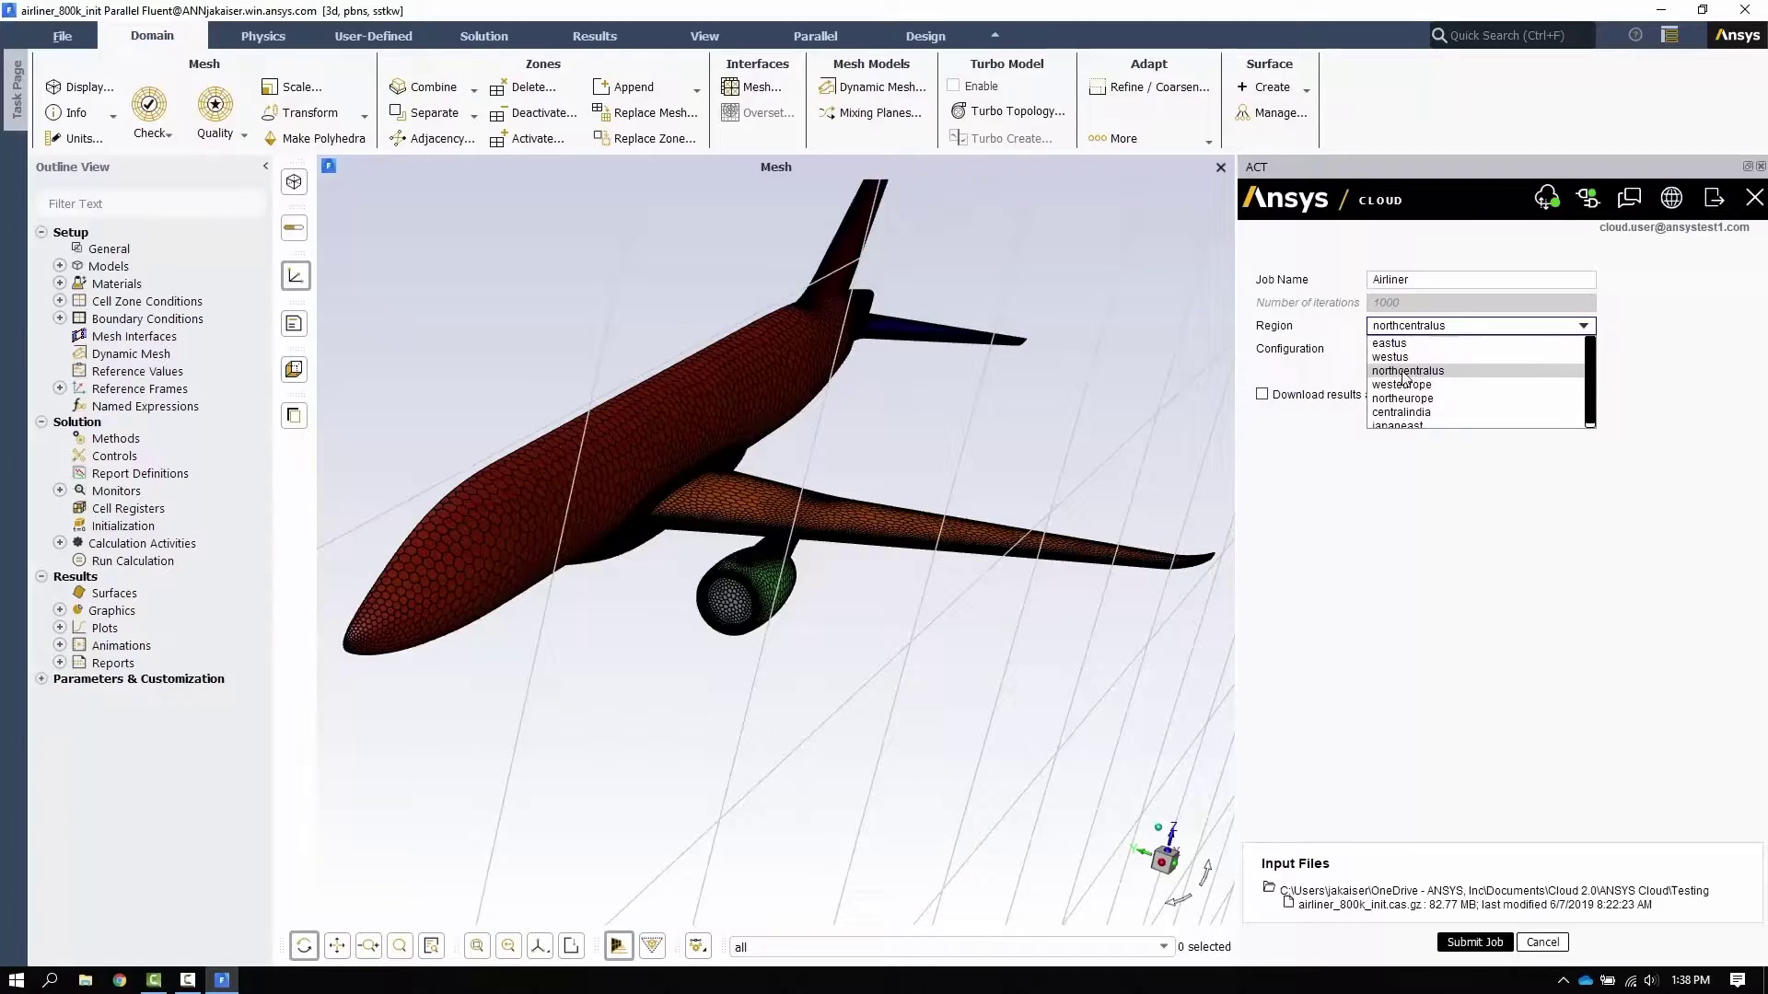
click(1392, 342)
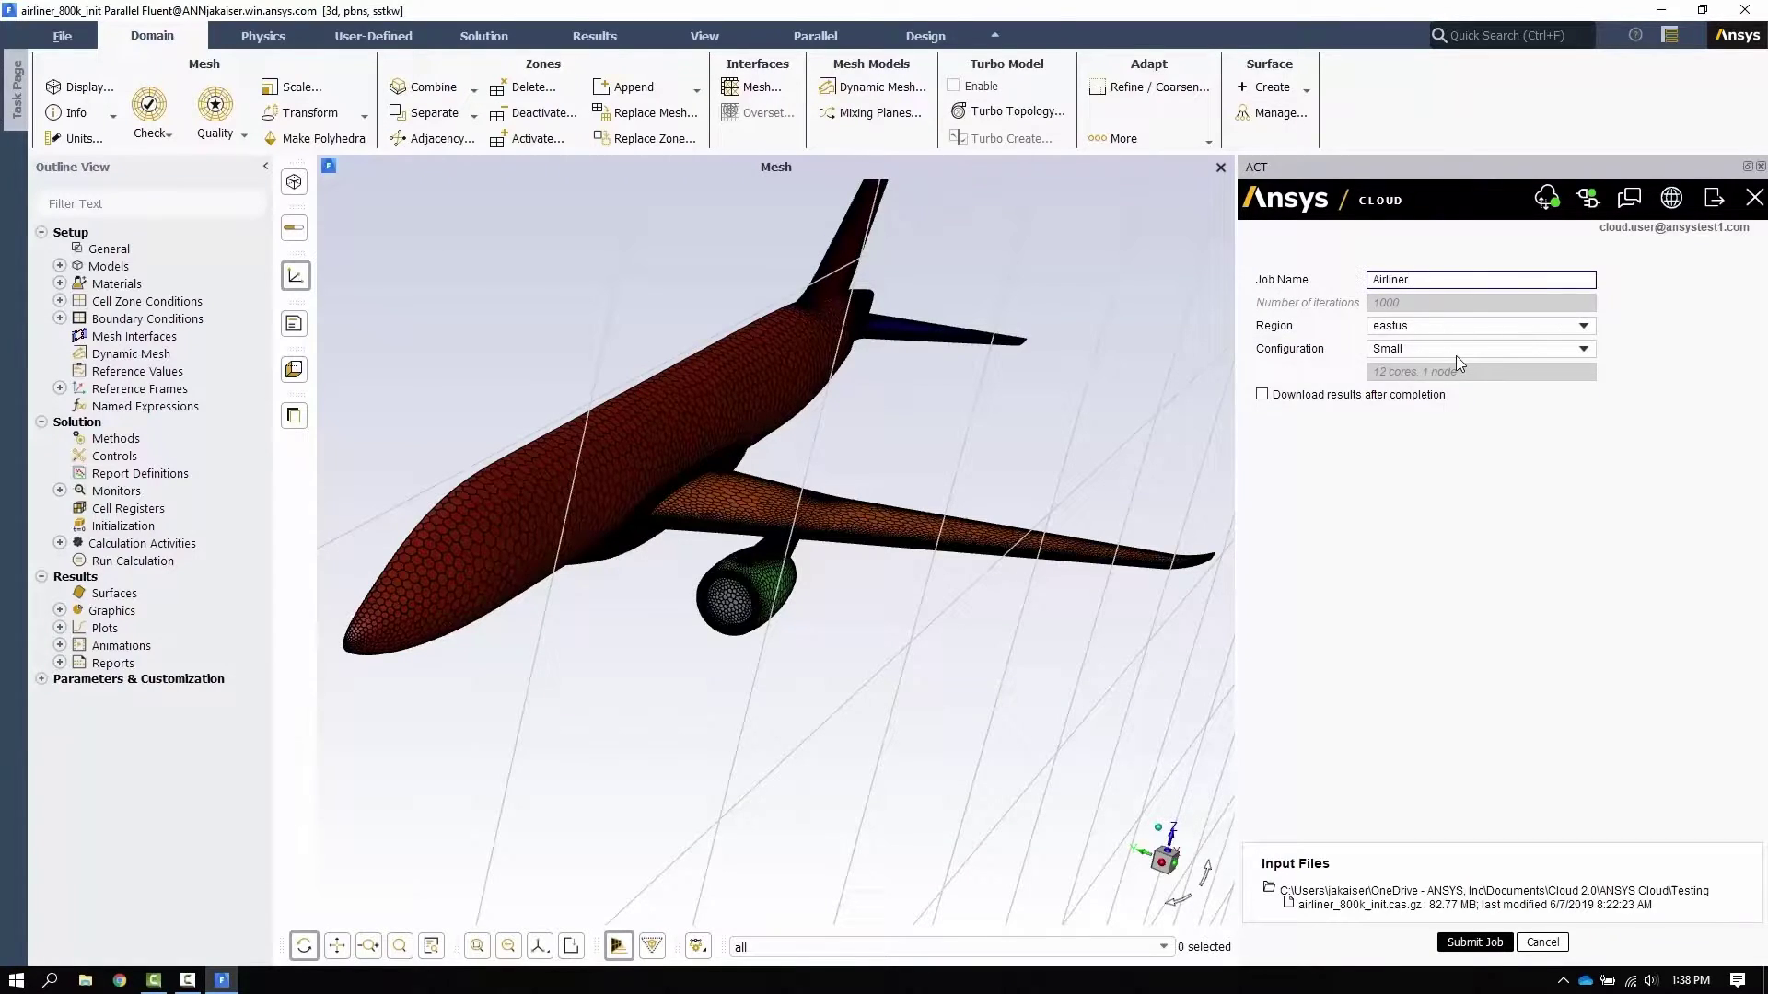
click(1456, 355)
click(1415, 385)
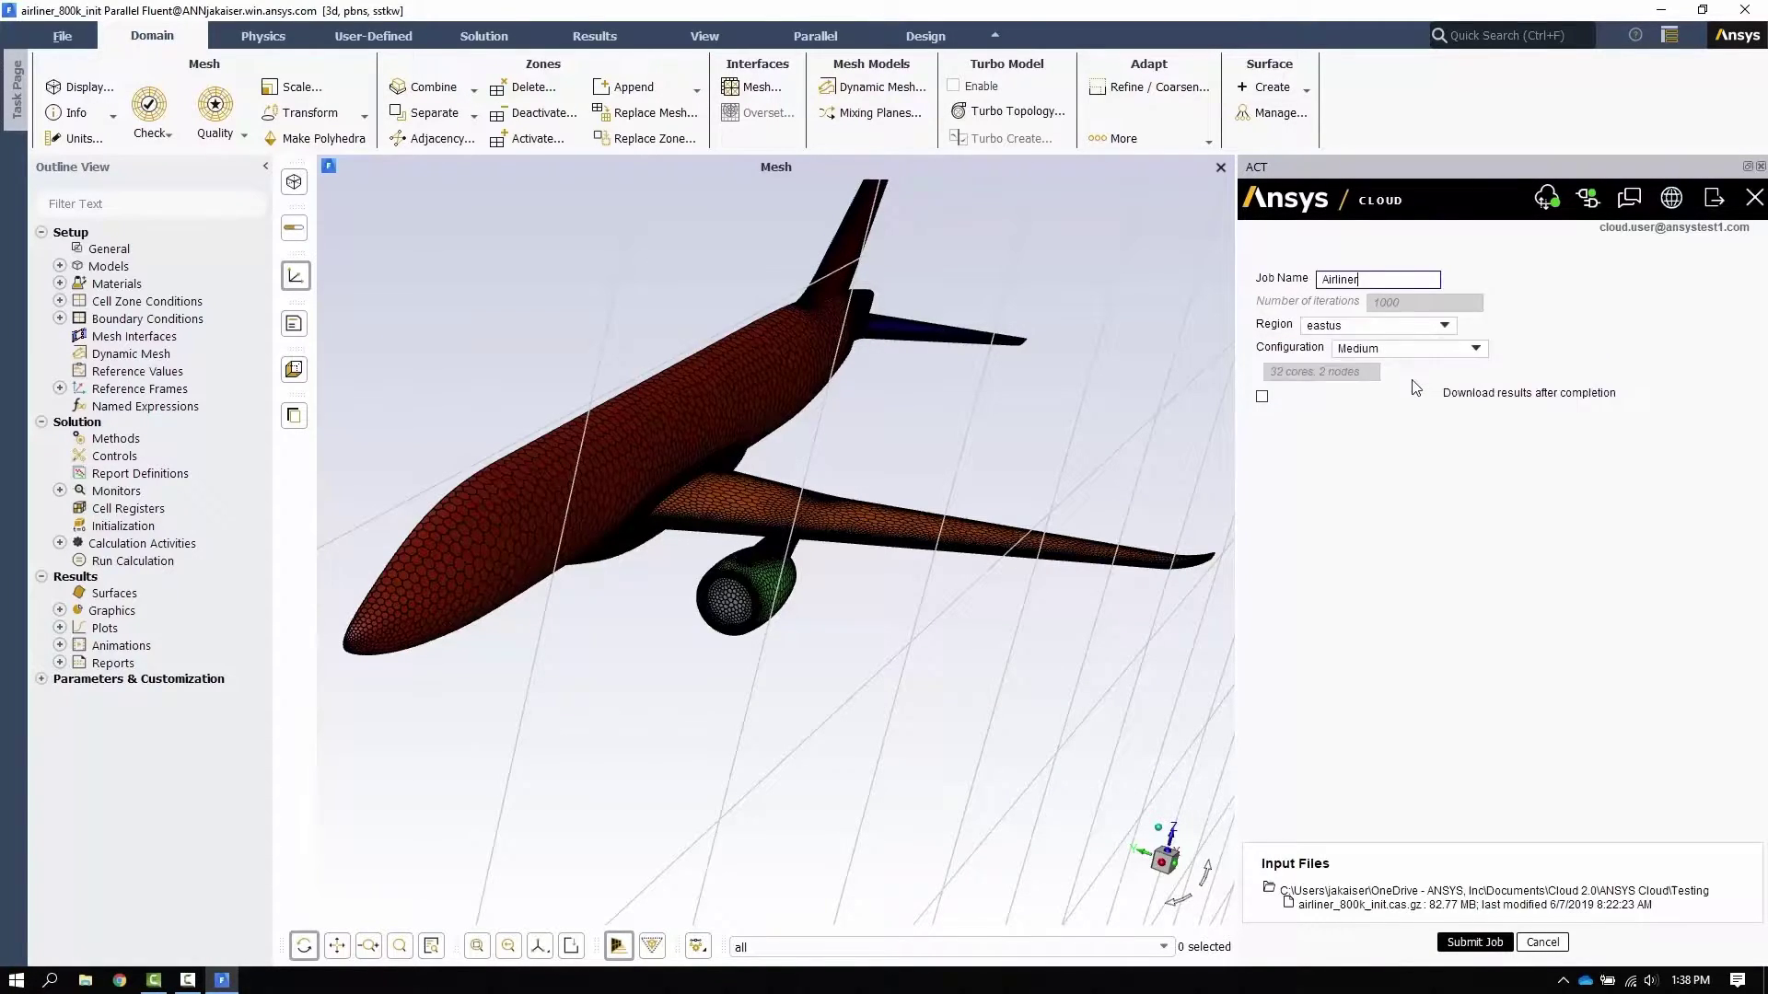
click(1474, 942)
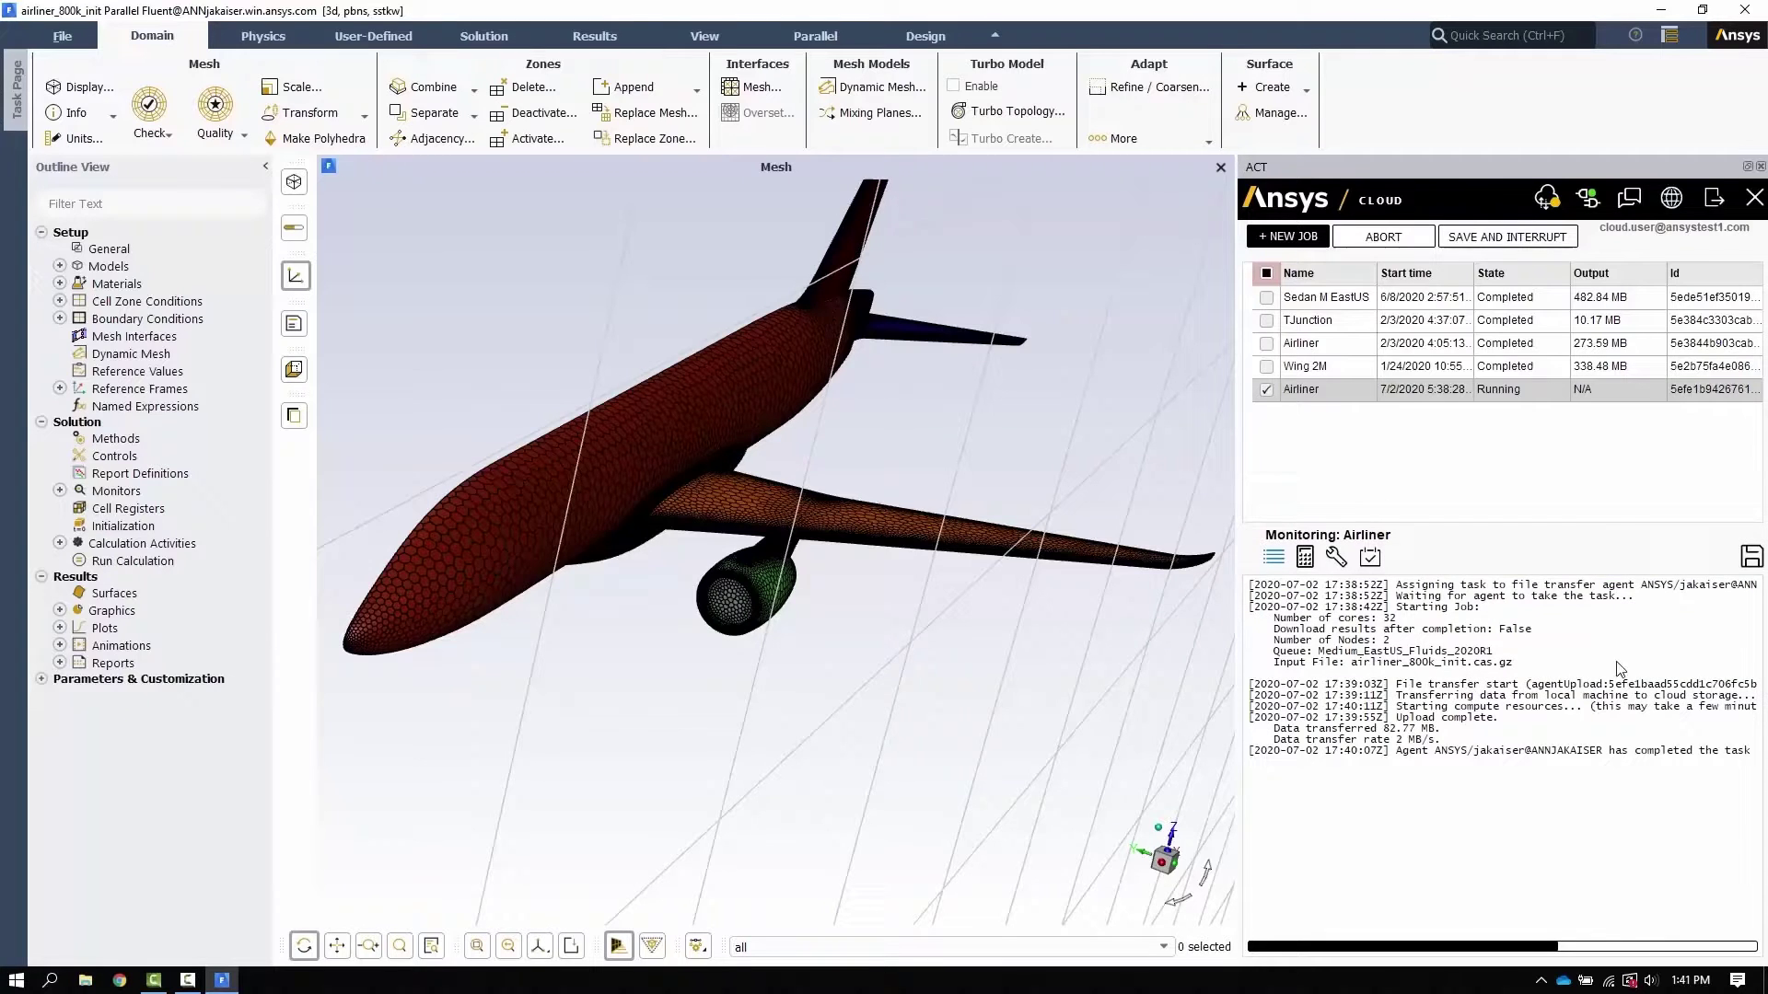
Open the running Airliner job's page in the Ansys Cloud Portal jobs list
click(1672, 202)
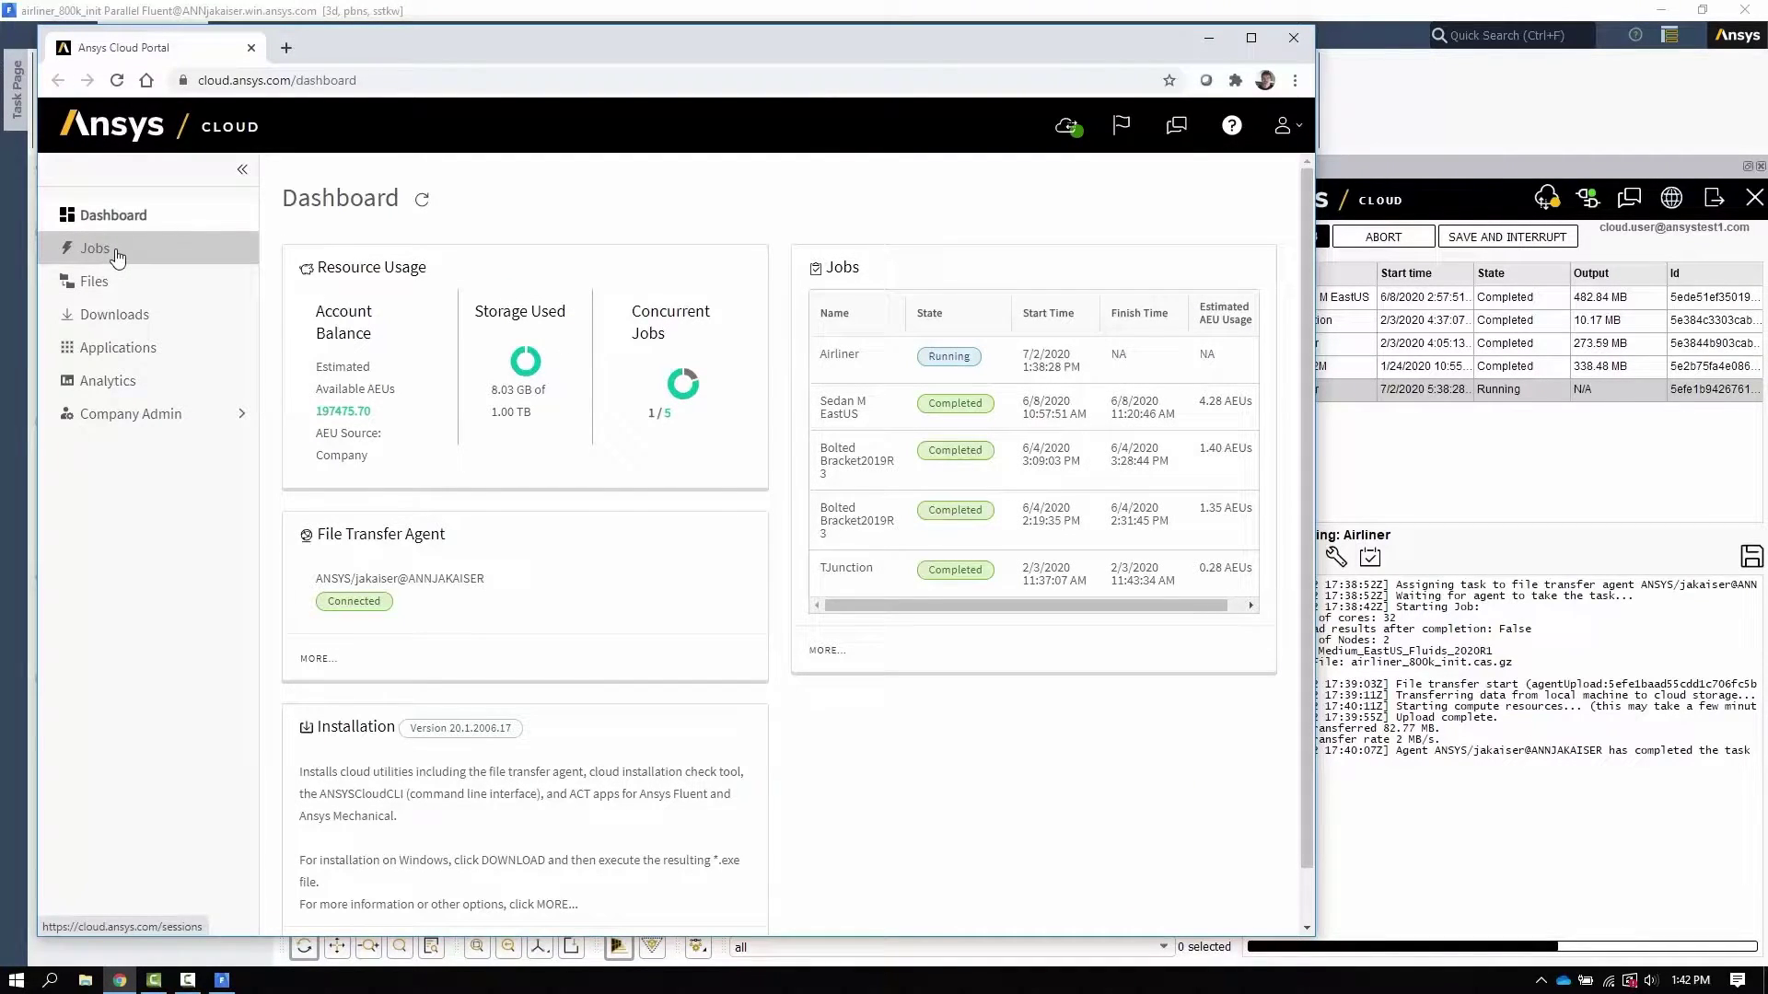
click(115, 251)
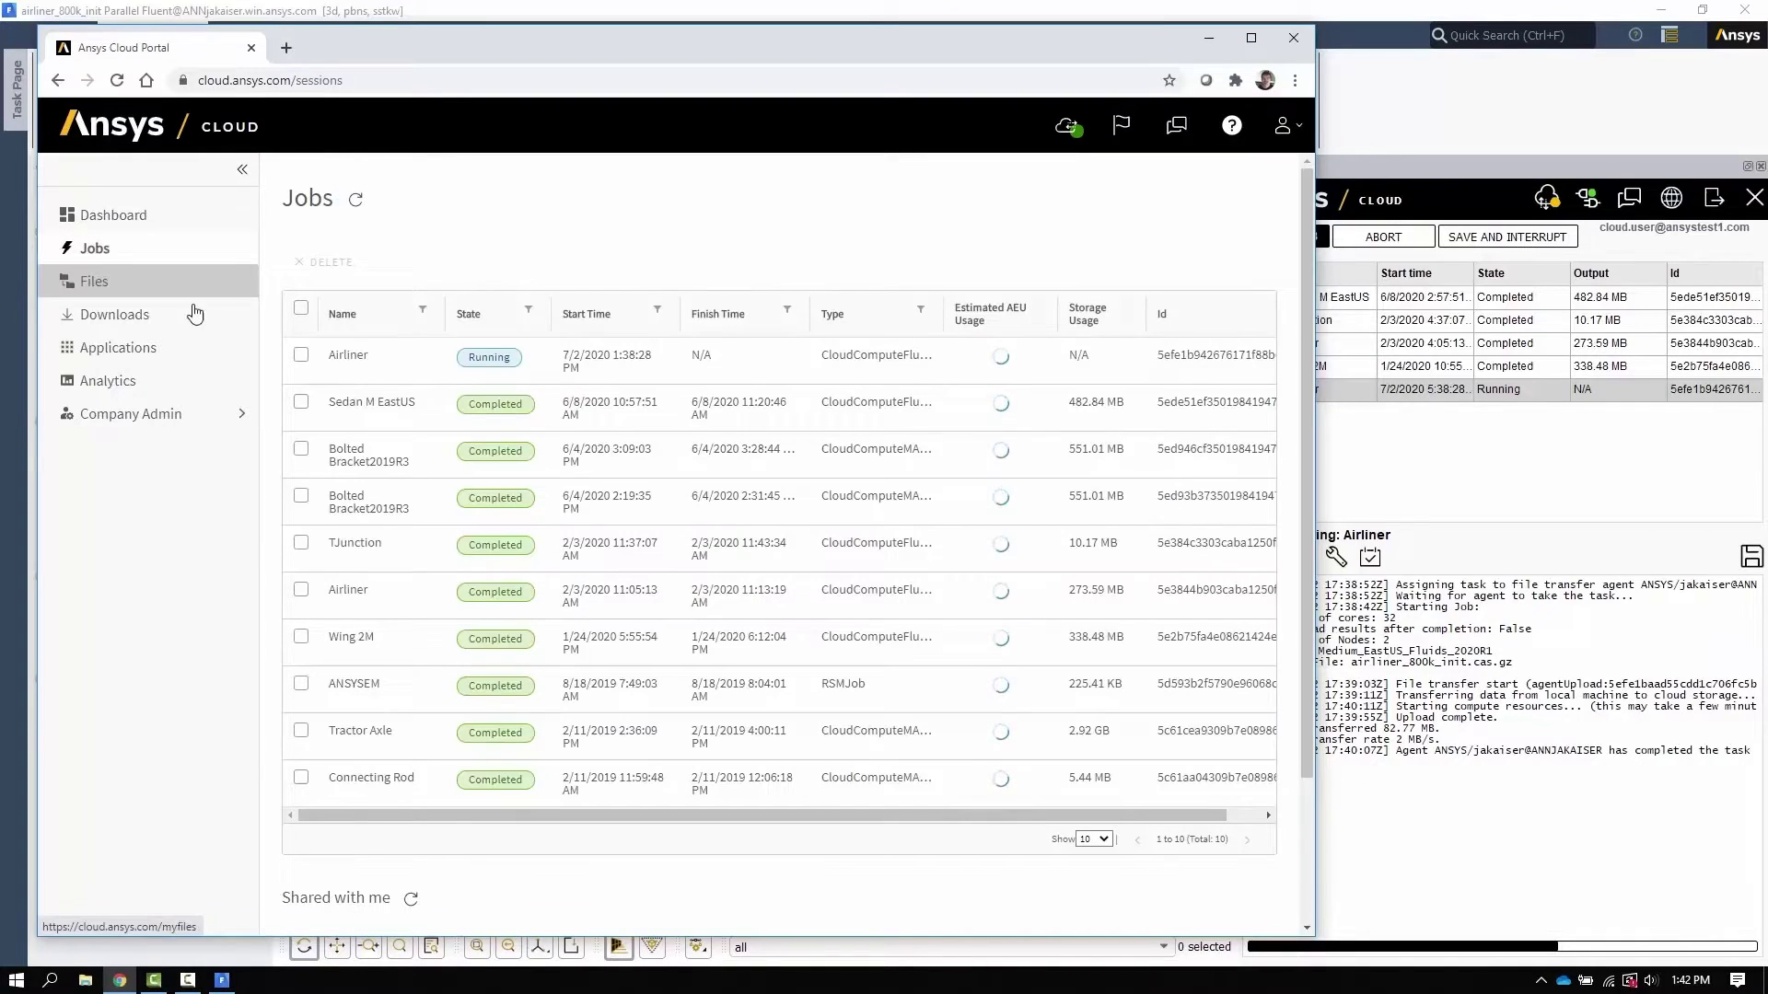
click(354, 359)
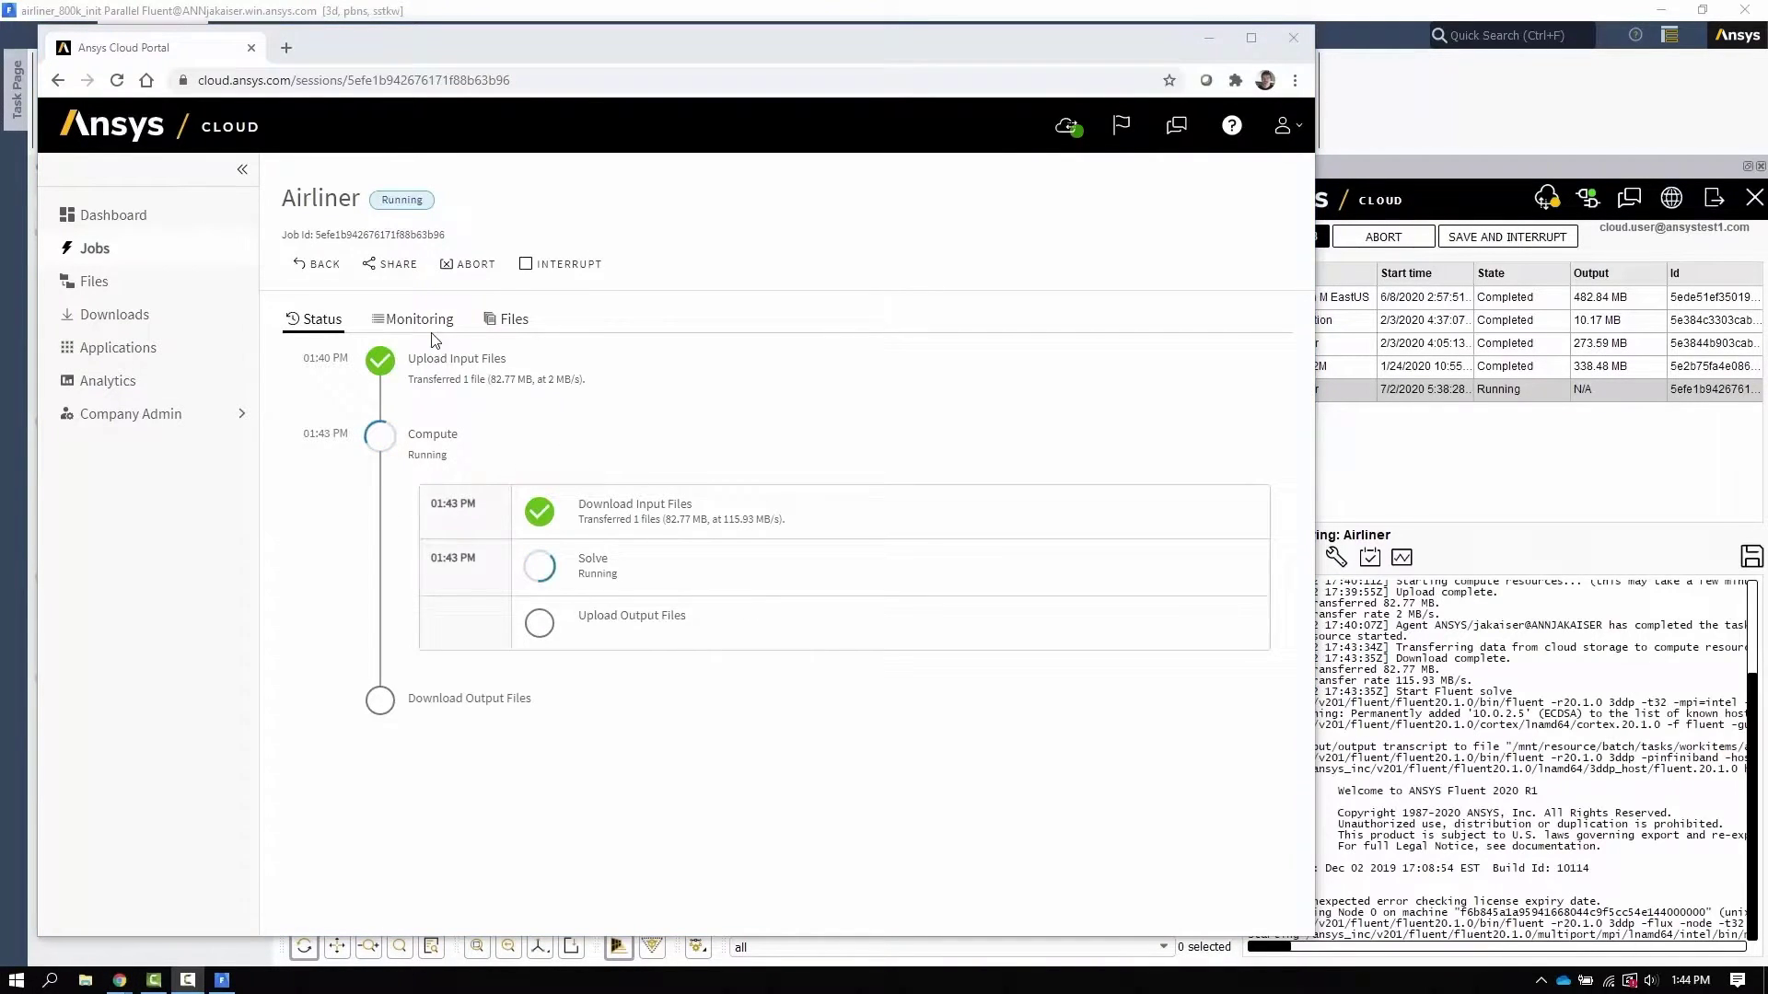
Show the Airliner job's monitoring transcript in a smaller browser window beside Fluent
click(424, 330)
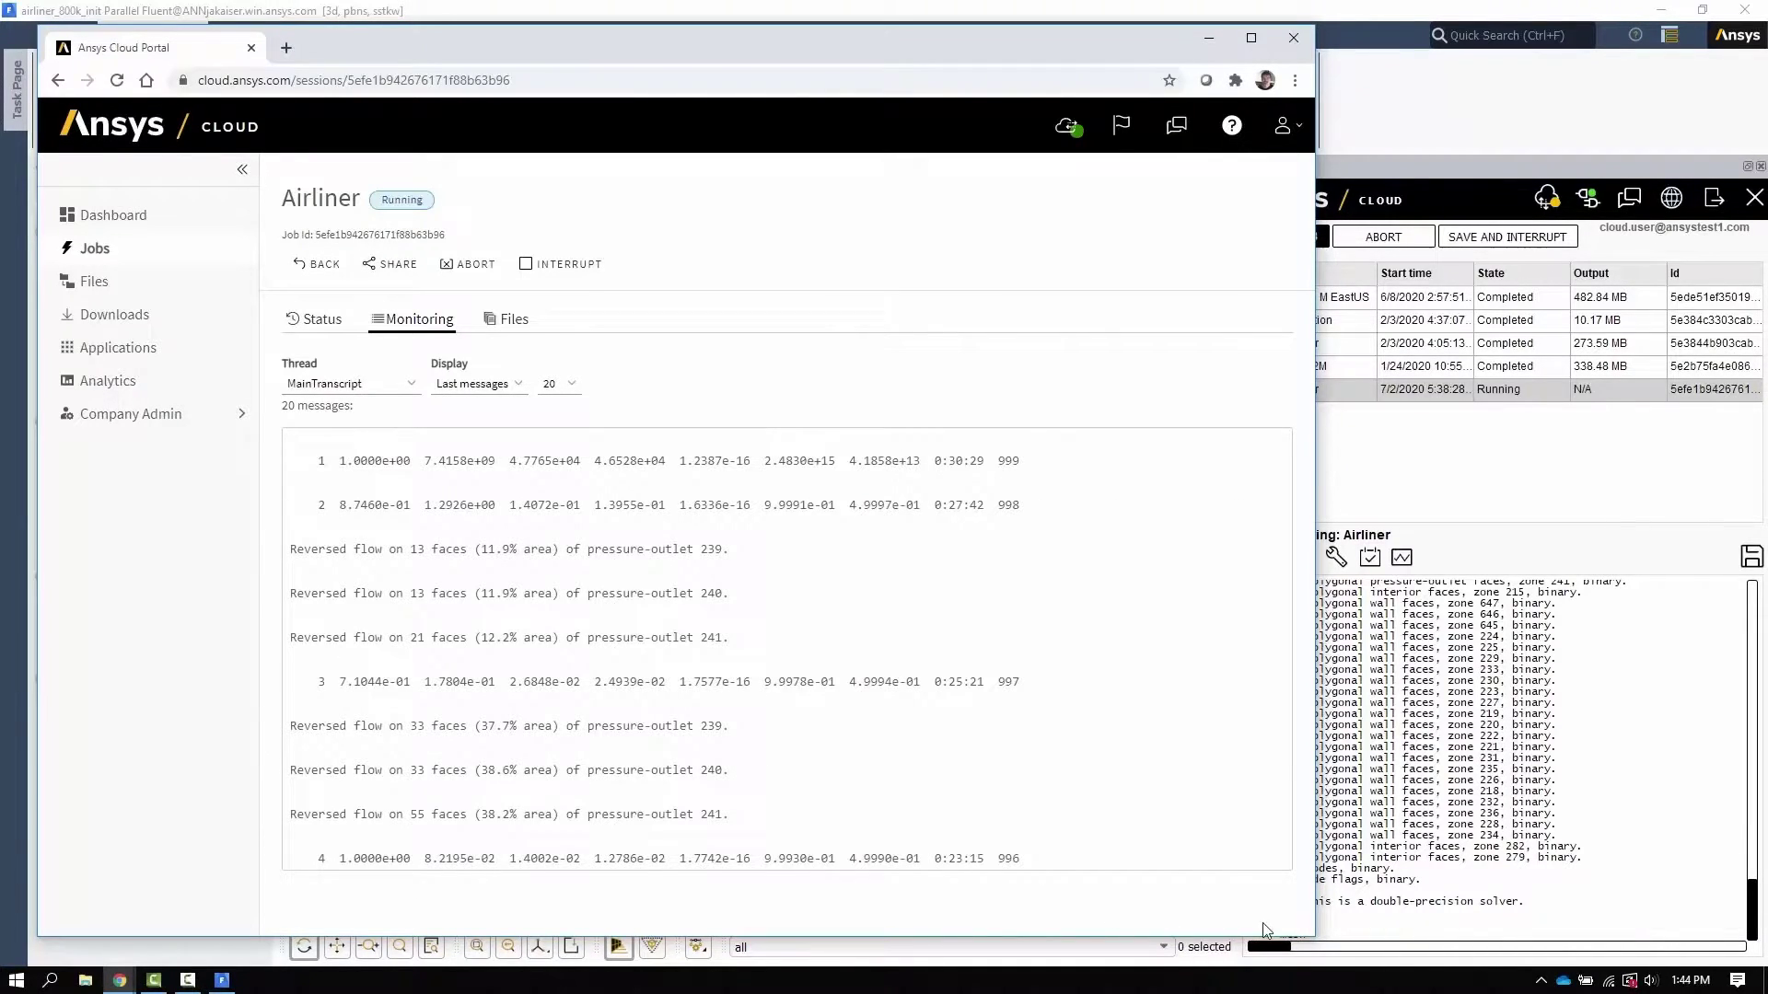
drag(1314, 936, 1215, 895)
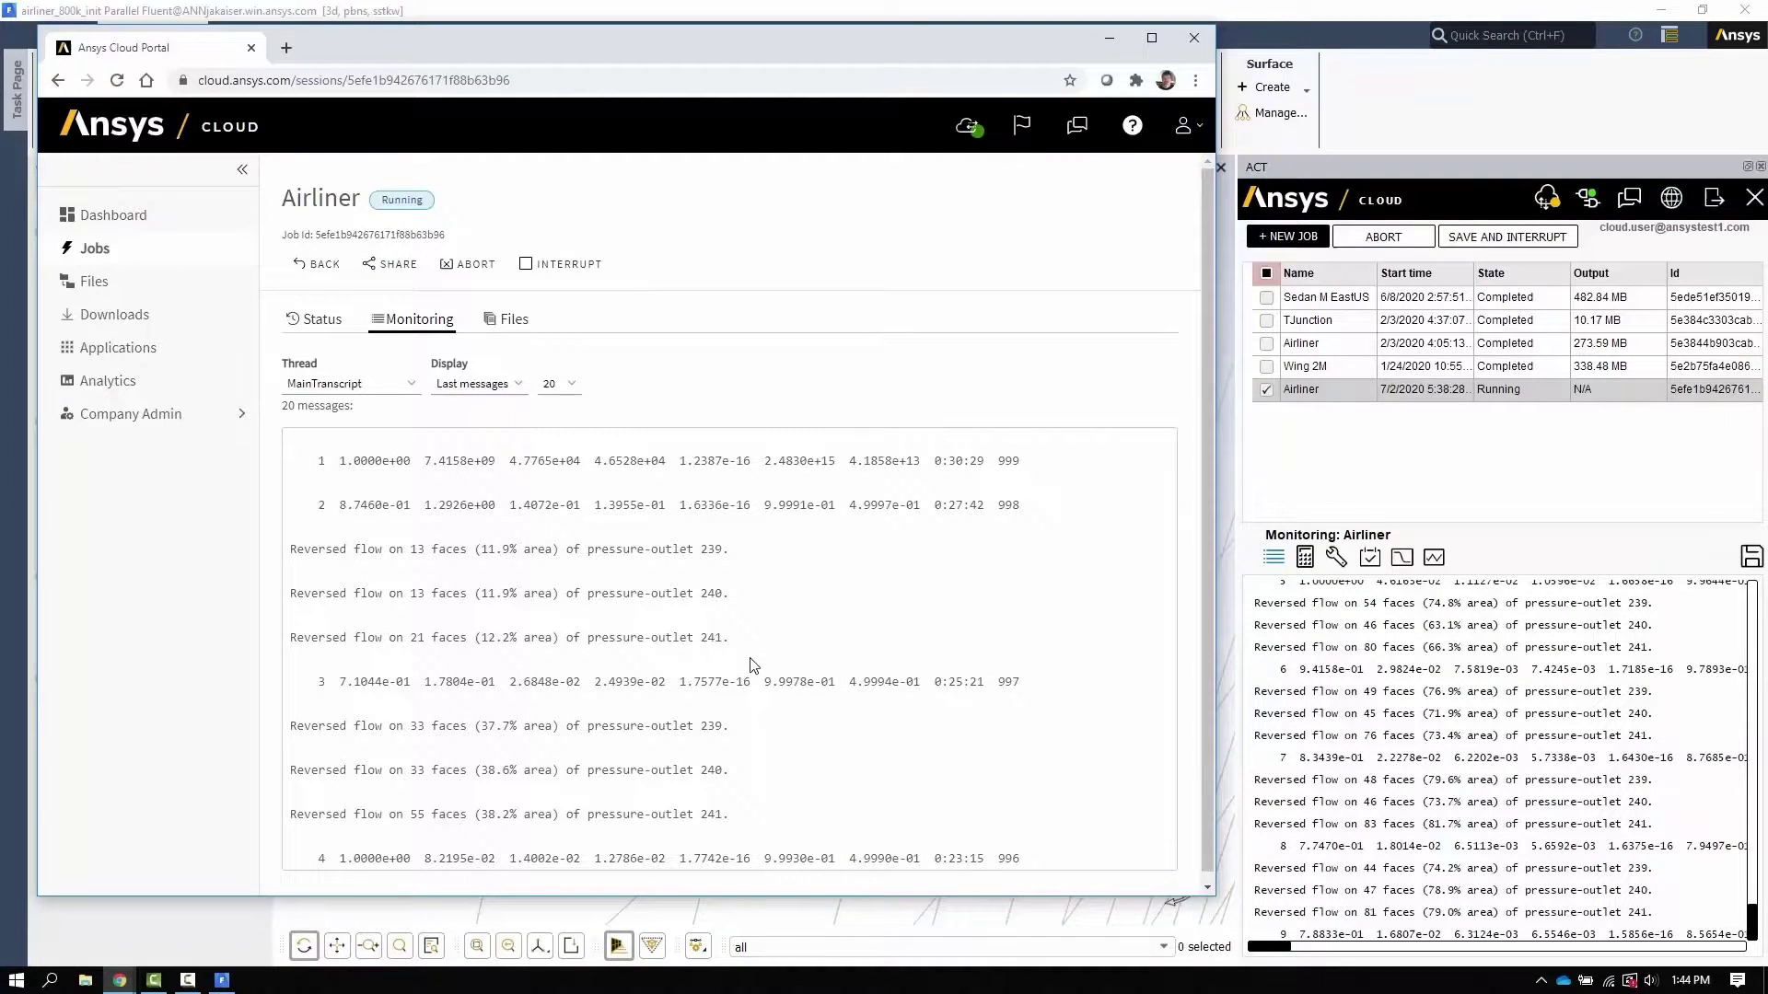
click(1547, 197)
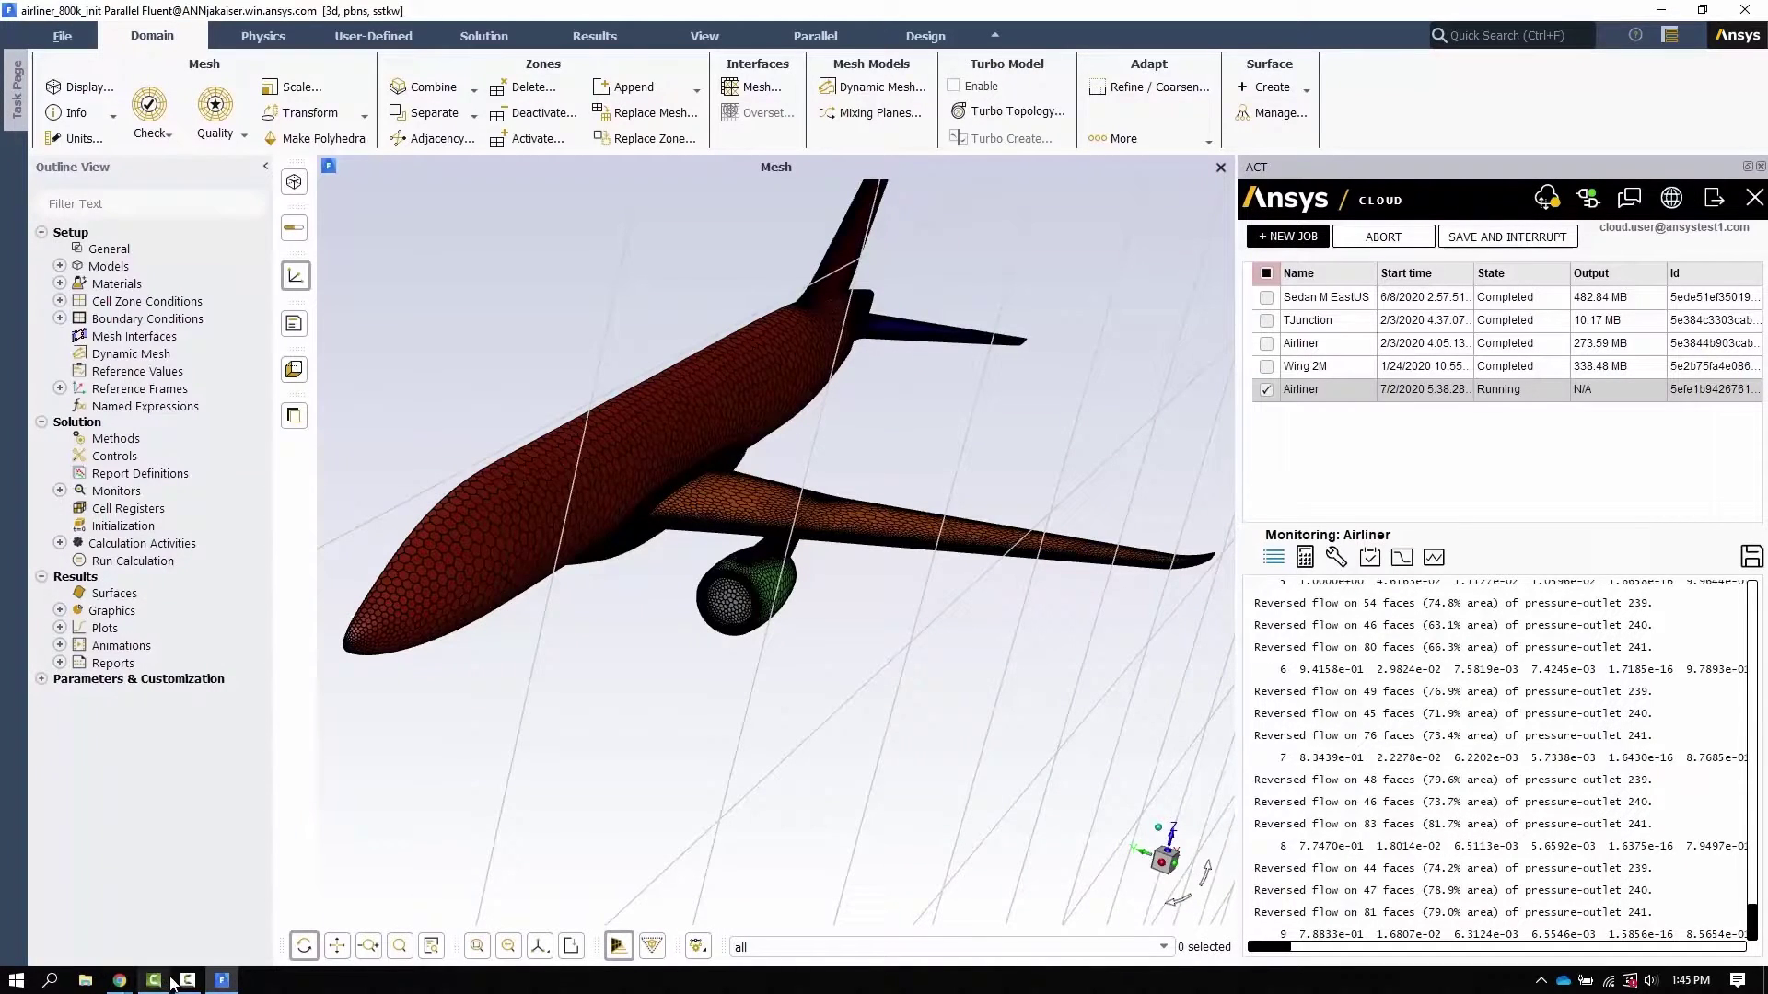
mouse_move(119, 982)
click(116, 916)
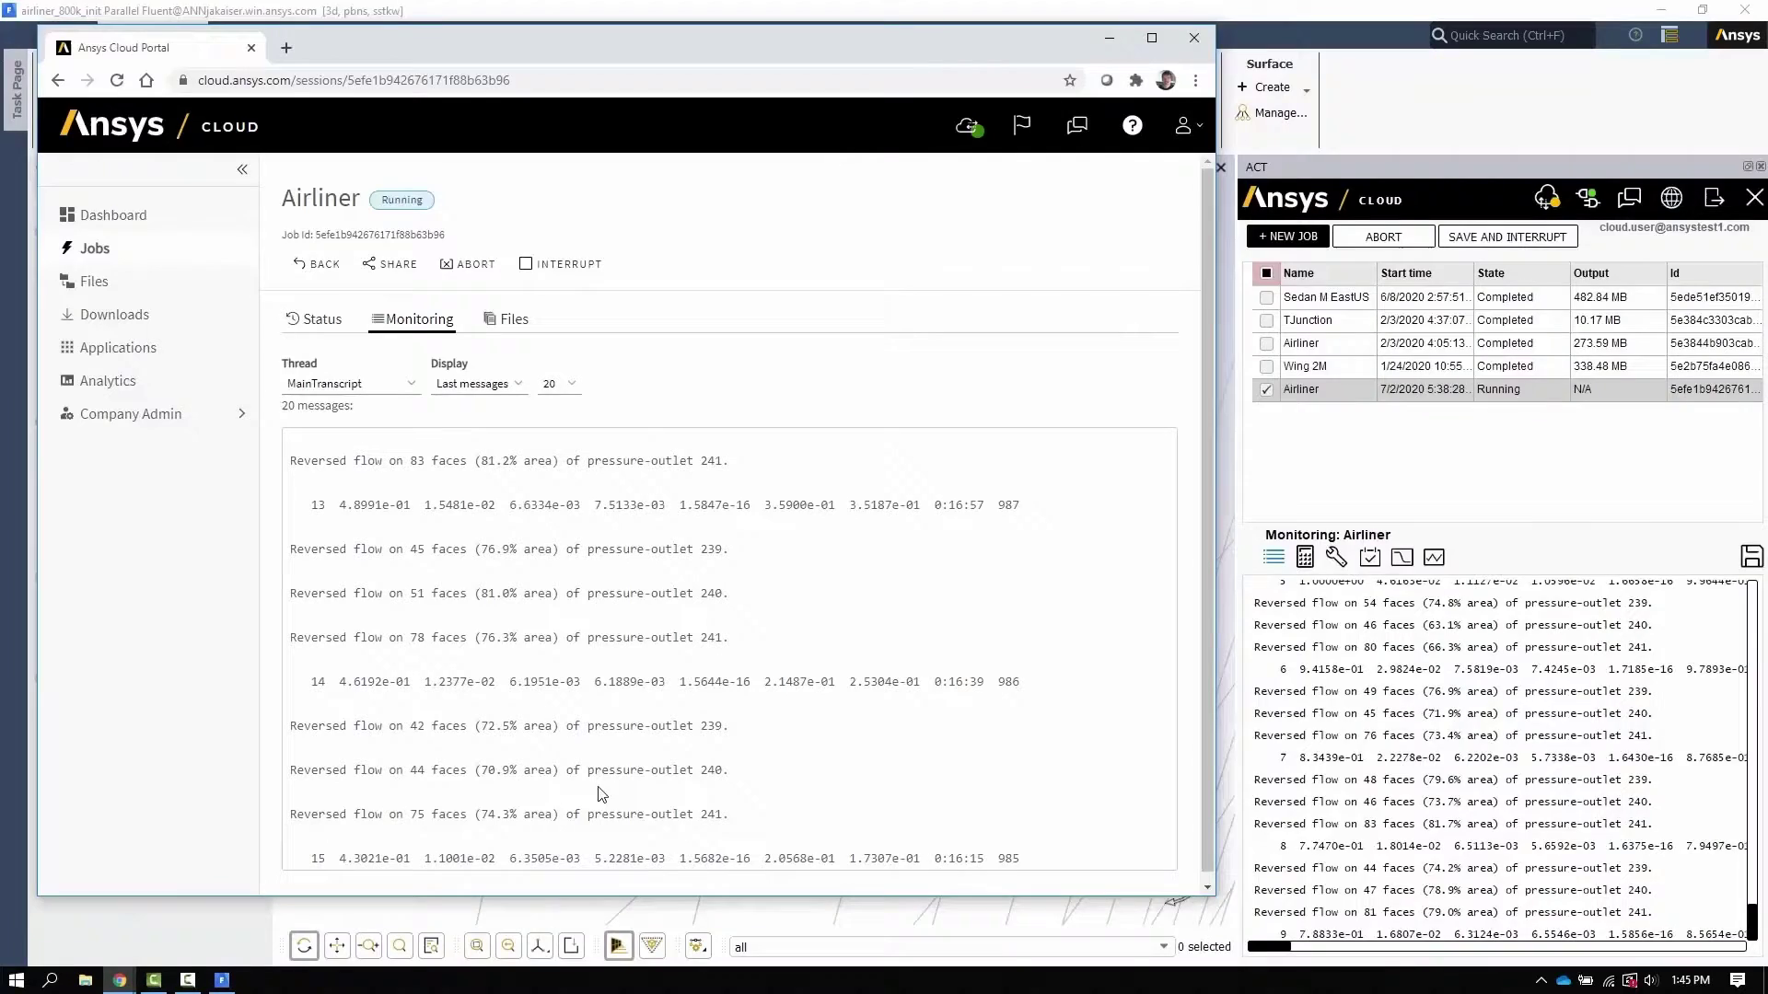
click(387, 384)
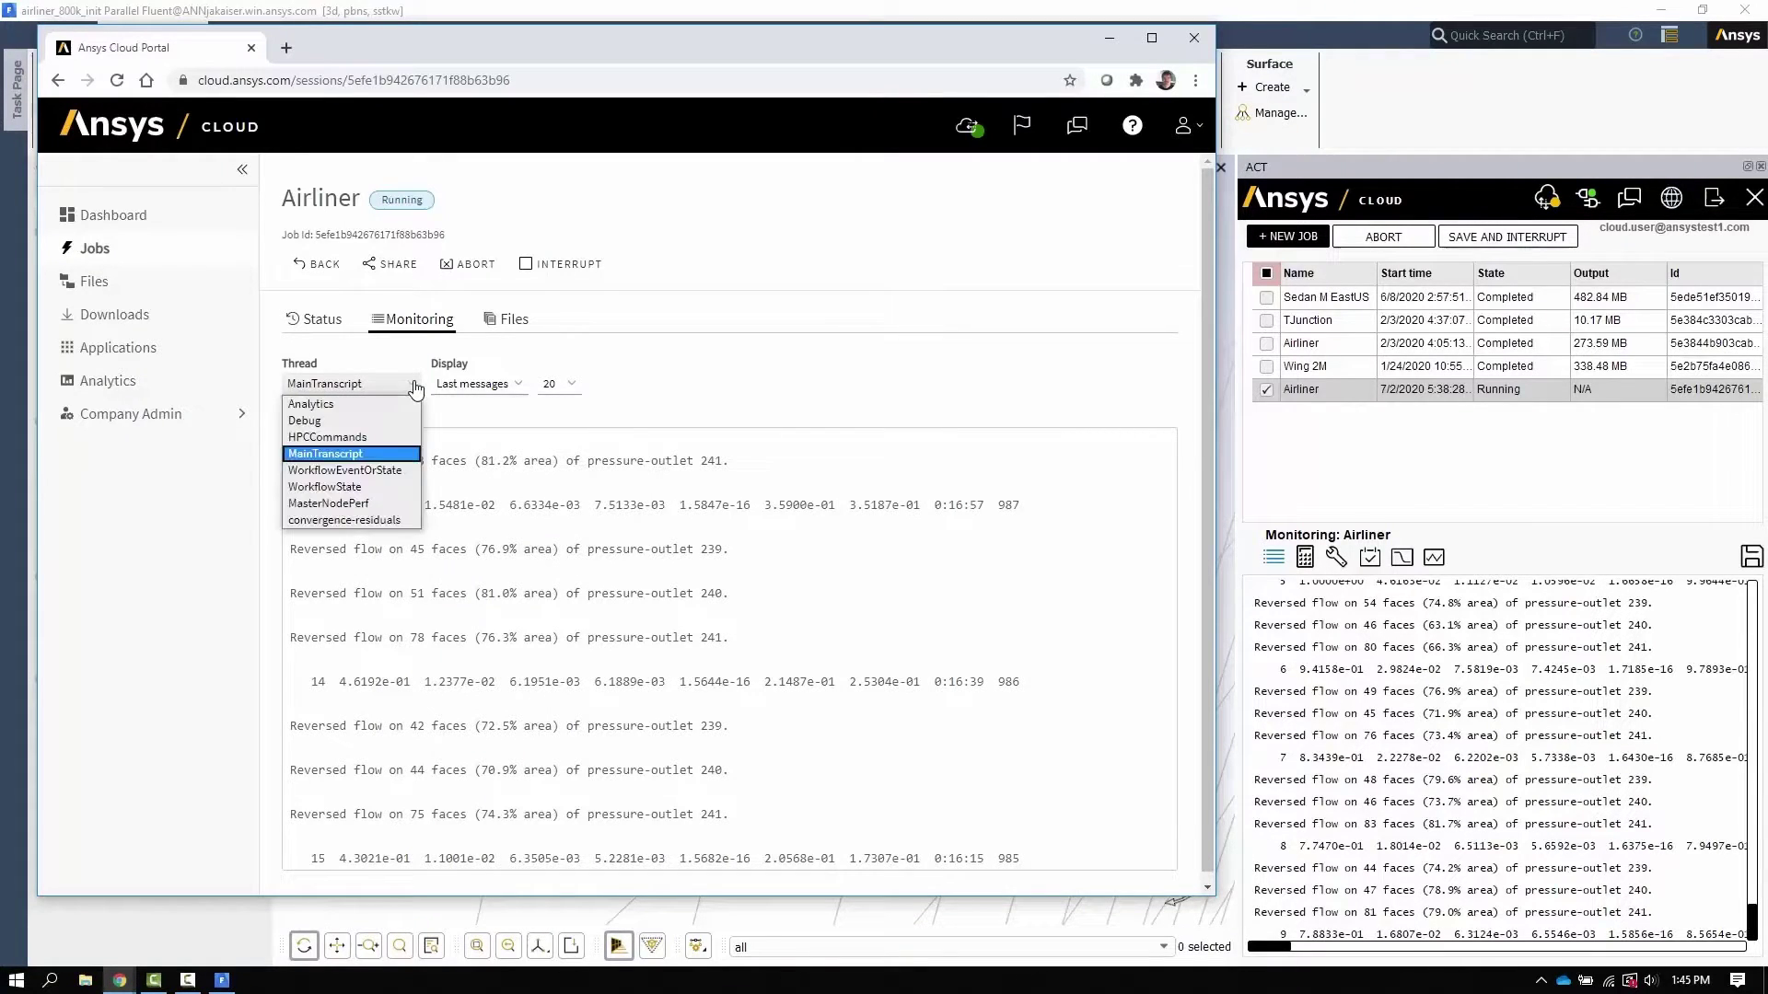
Plot the convergence residuals with x-, y- and z-velocity added, in a full-screen browser
click(359, 520)
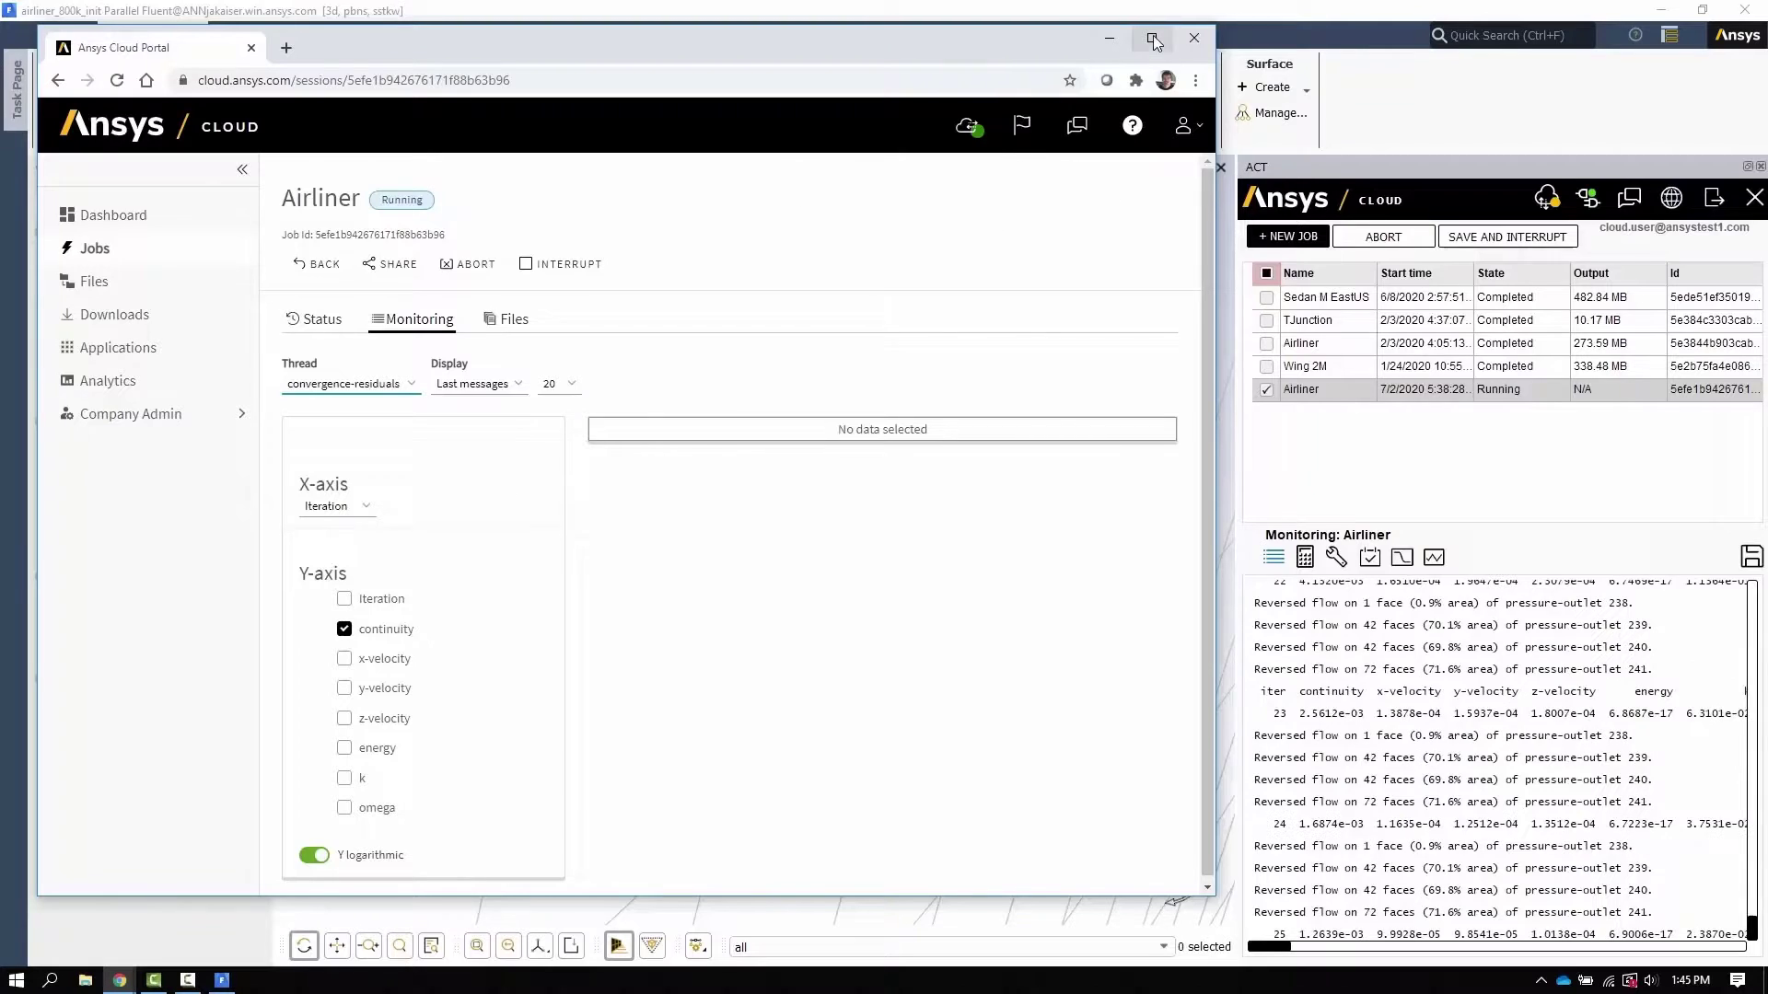
click(1151, 38)
click(305, 627)
click(305, 655)
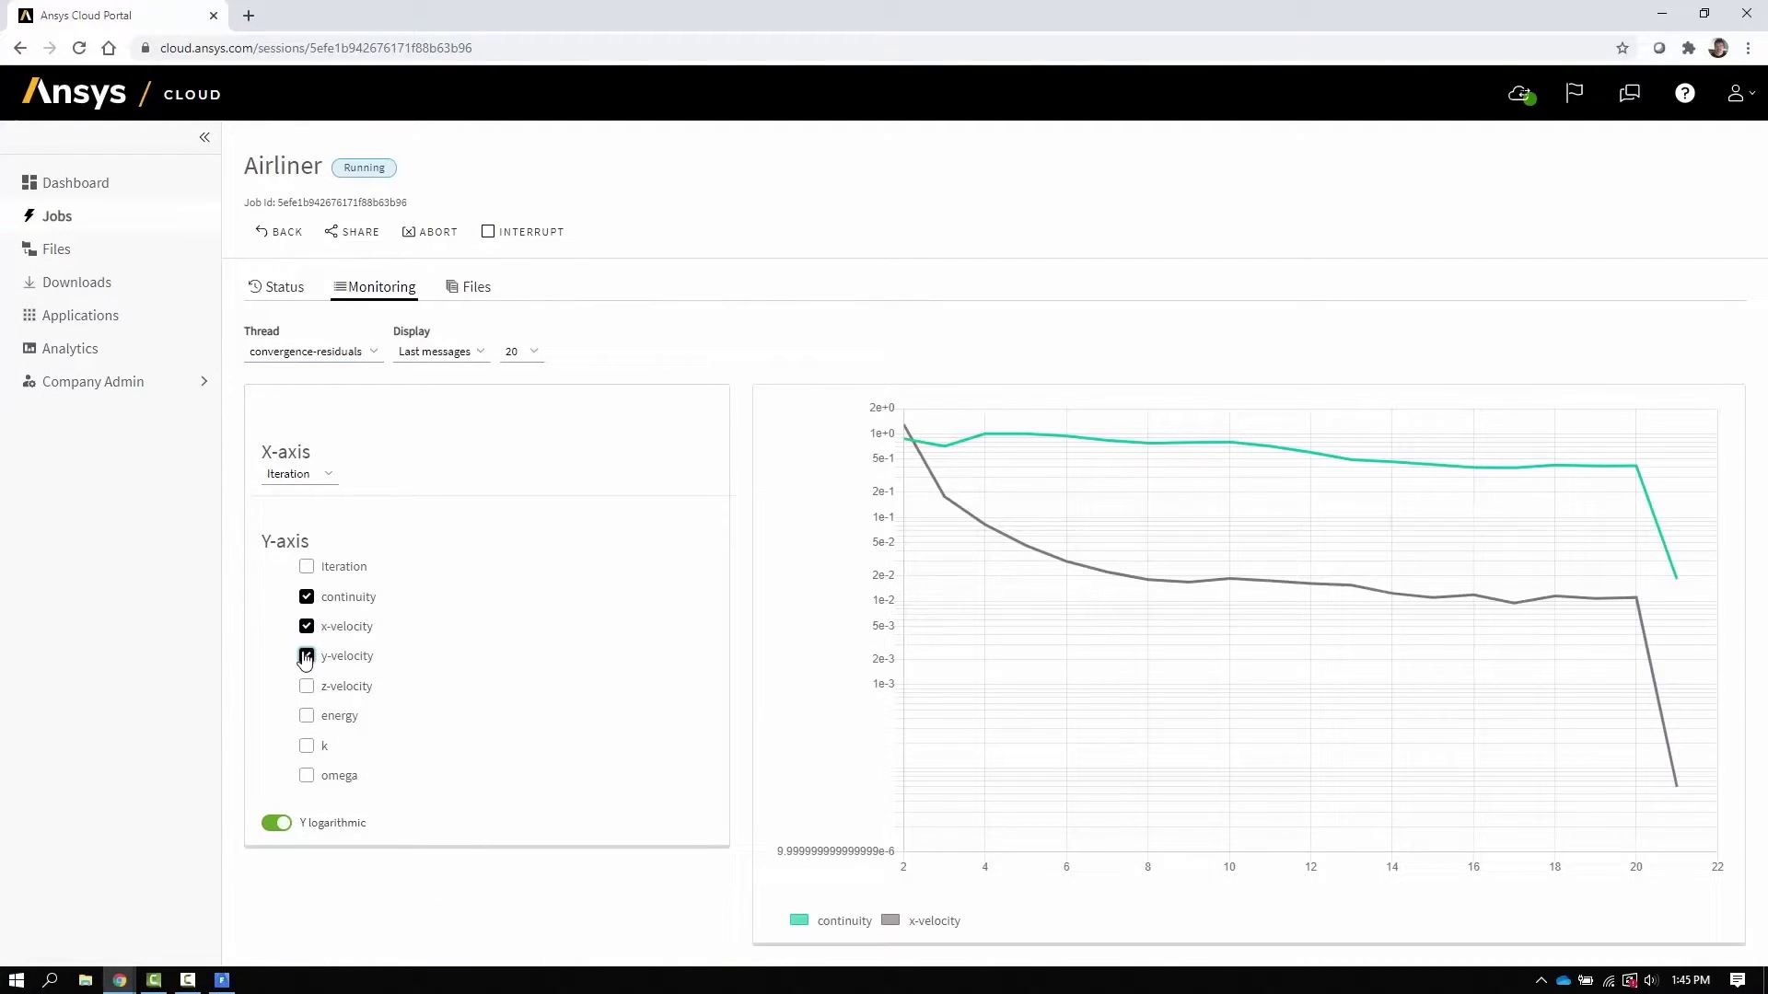
click(306, 686)
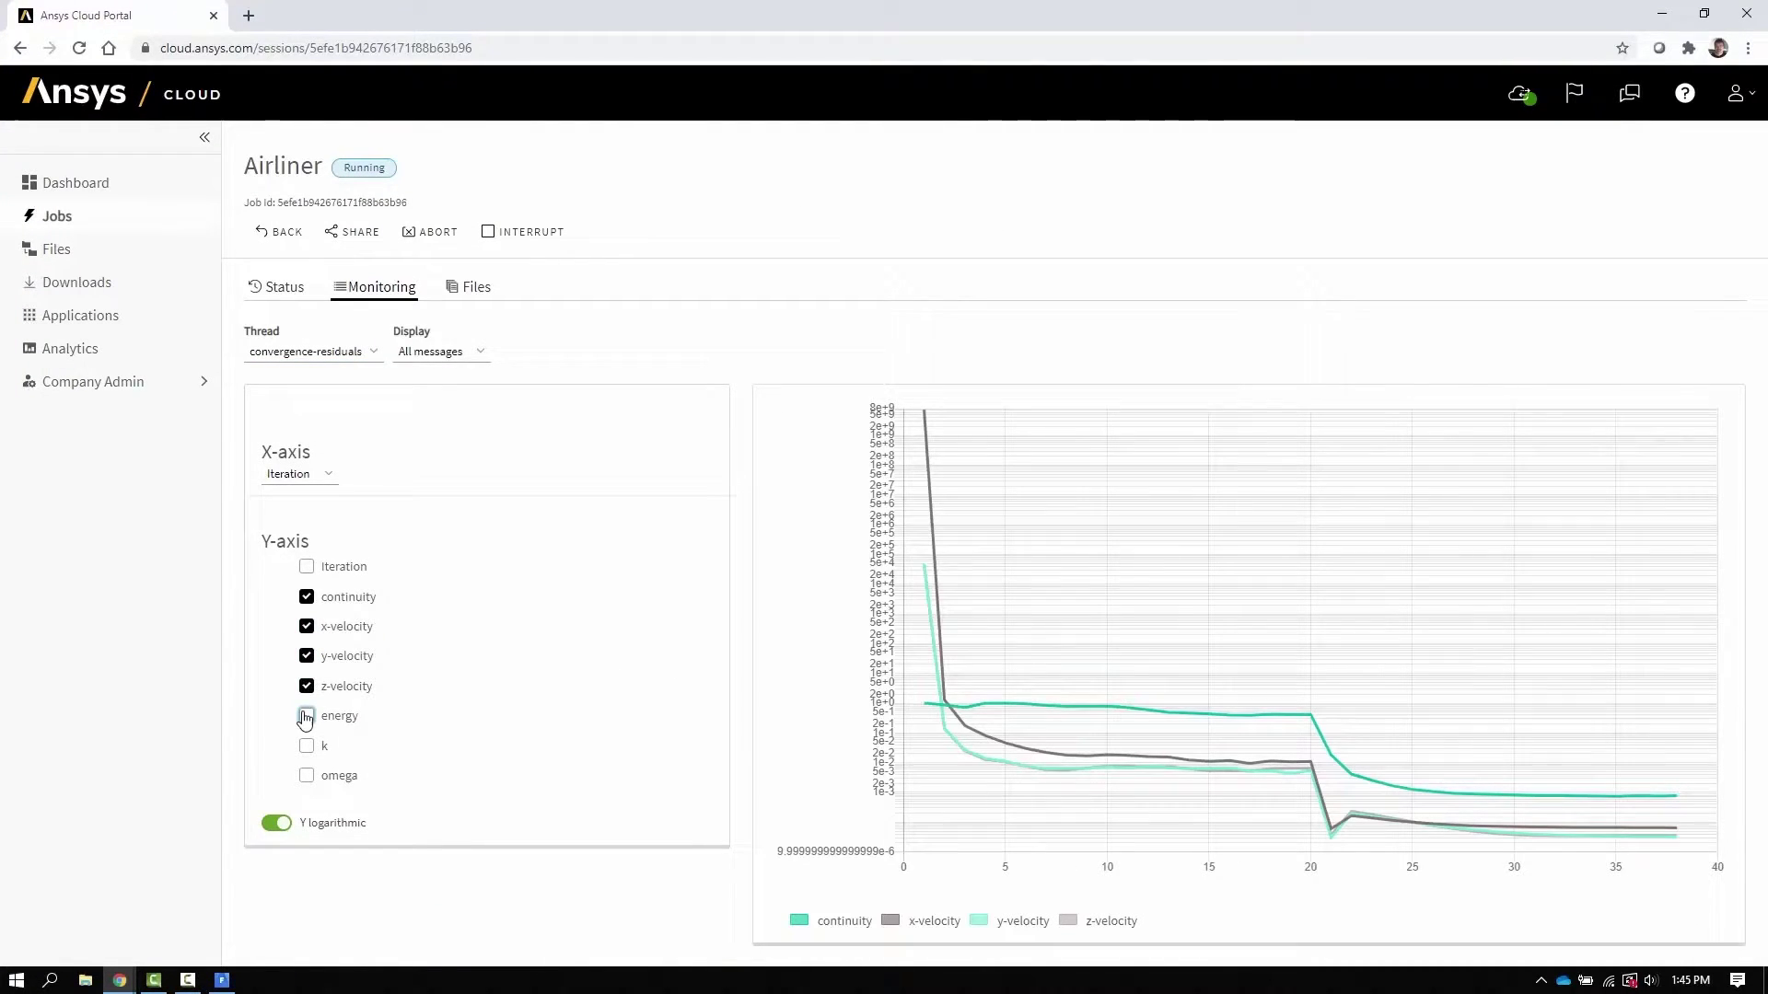
Check Analytics, then chart MasterNodePerf Total Memory and CPU Usage on a linear axis
click(376, 355)
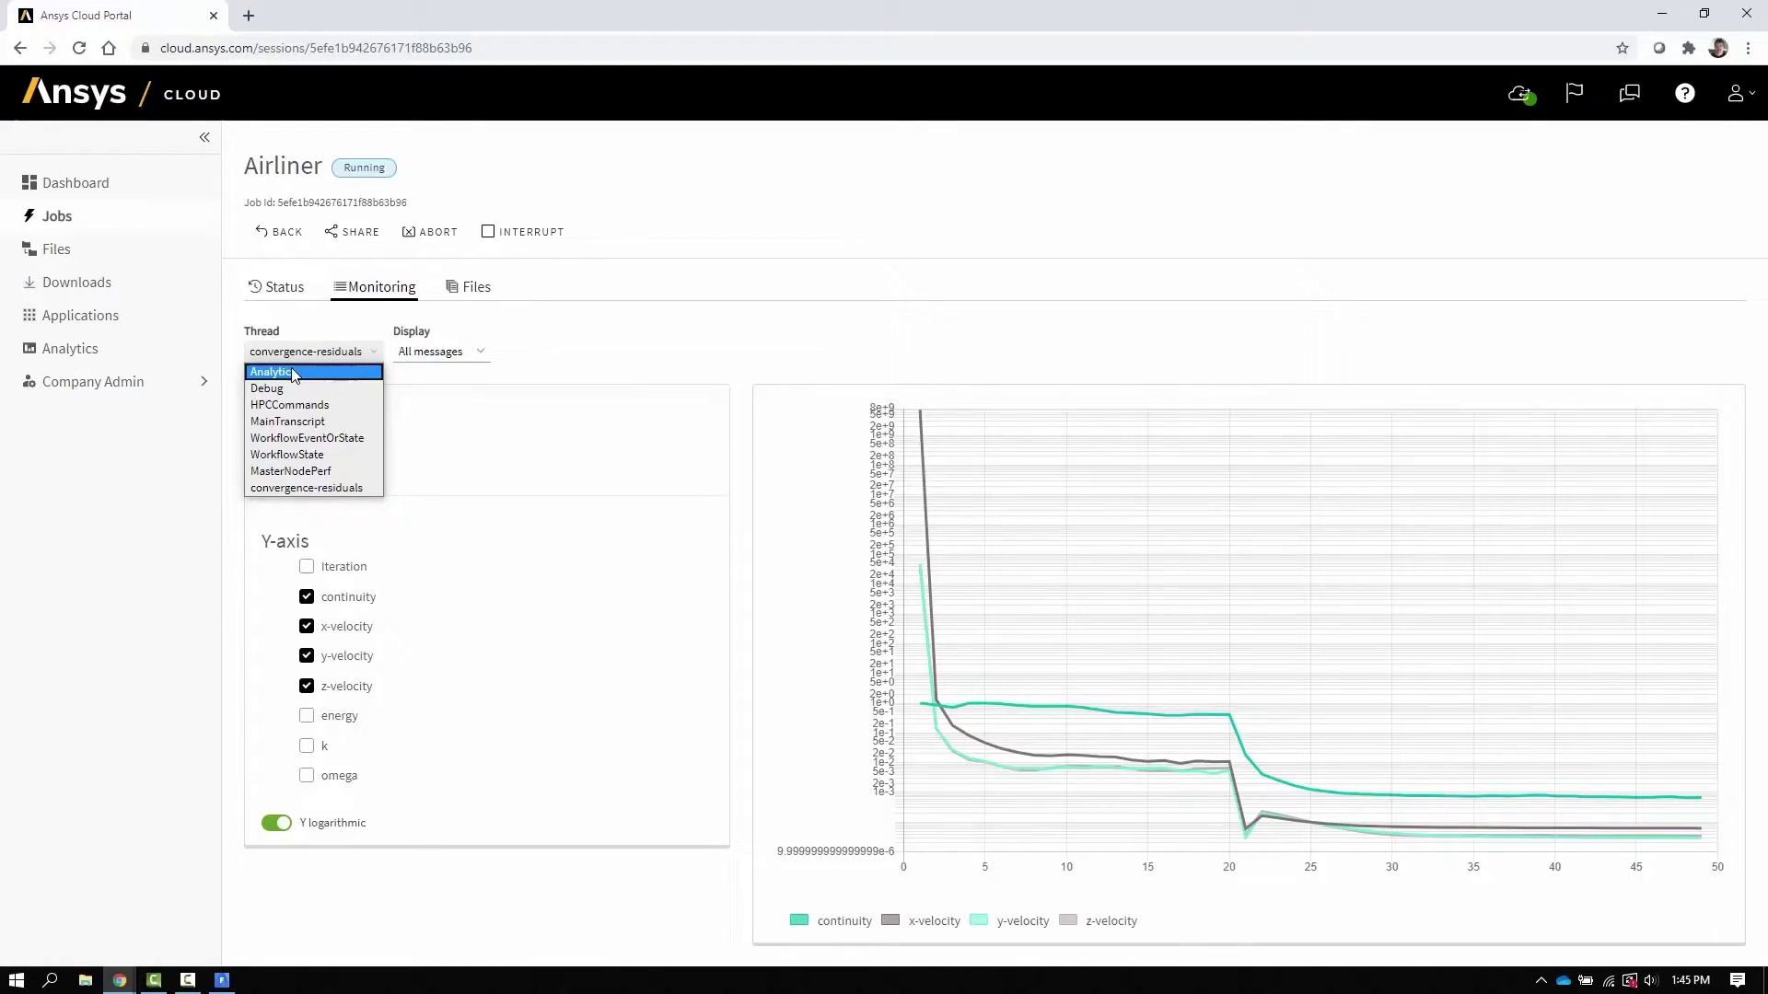
click(293, 372)
click(376, 353)
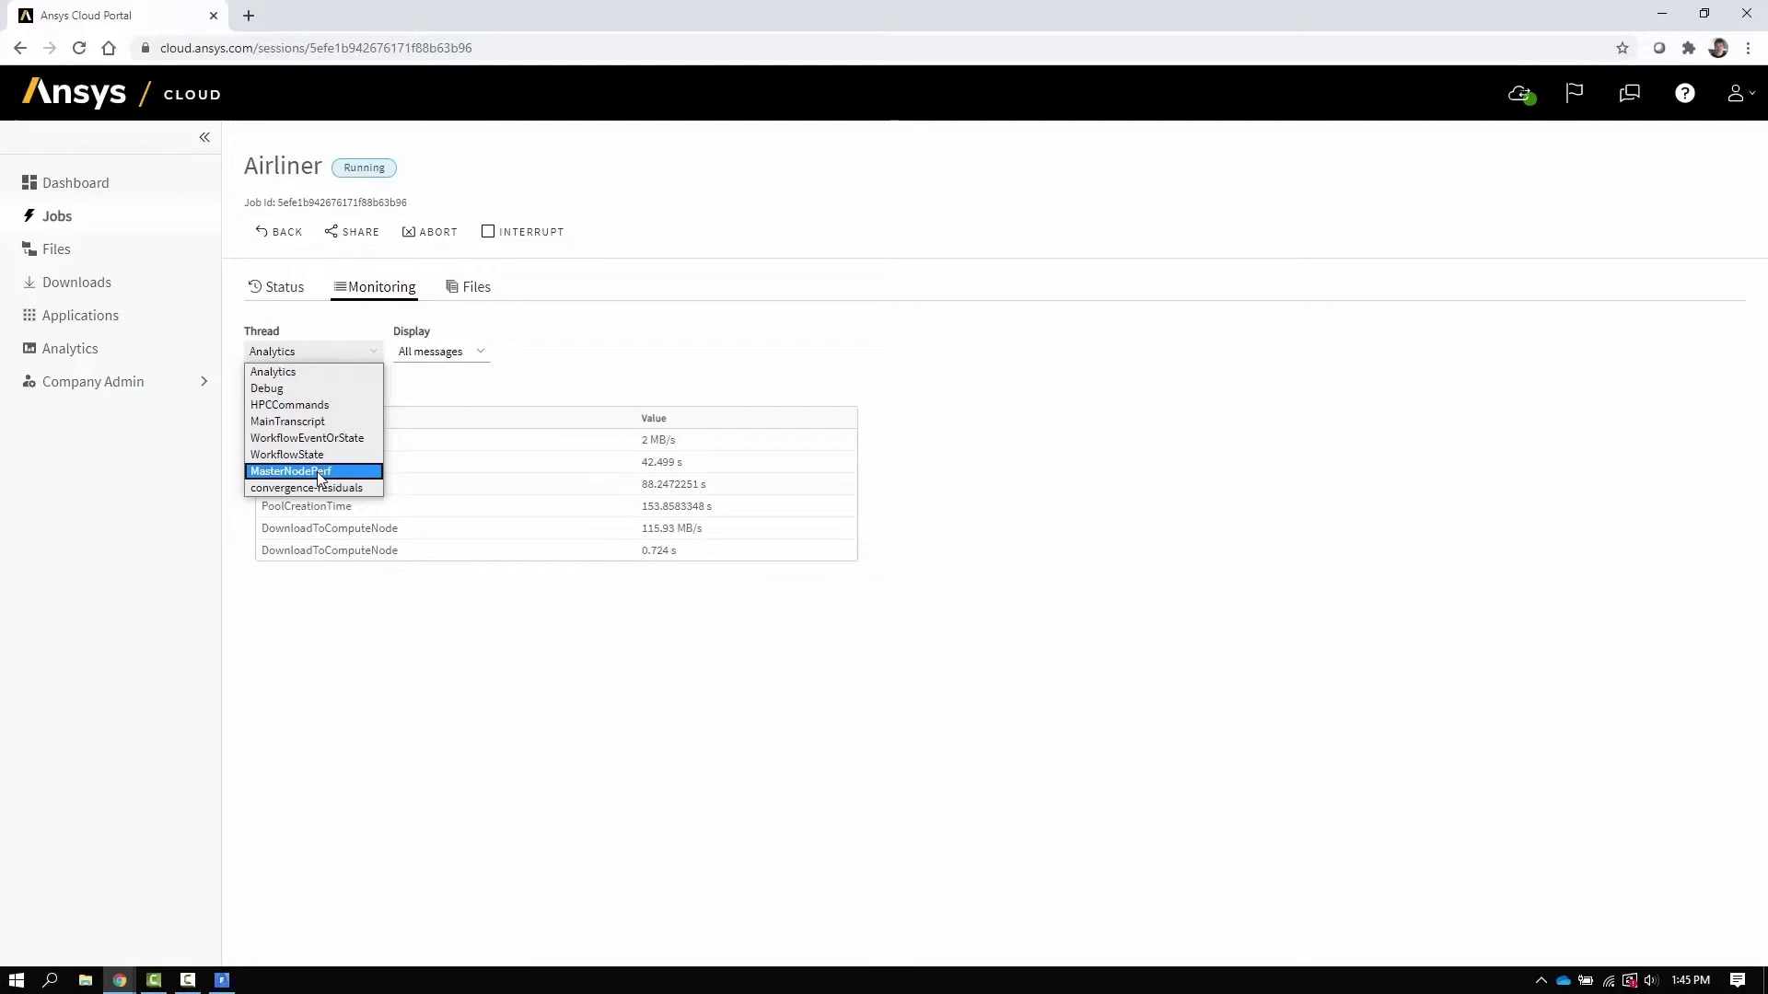
click(295, 470)
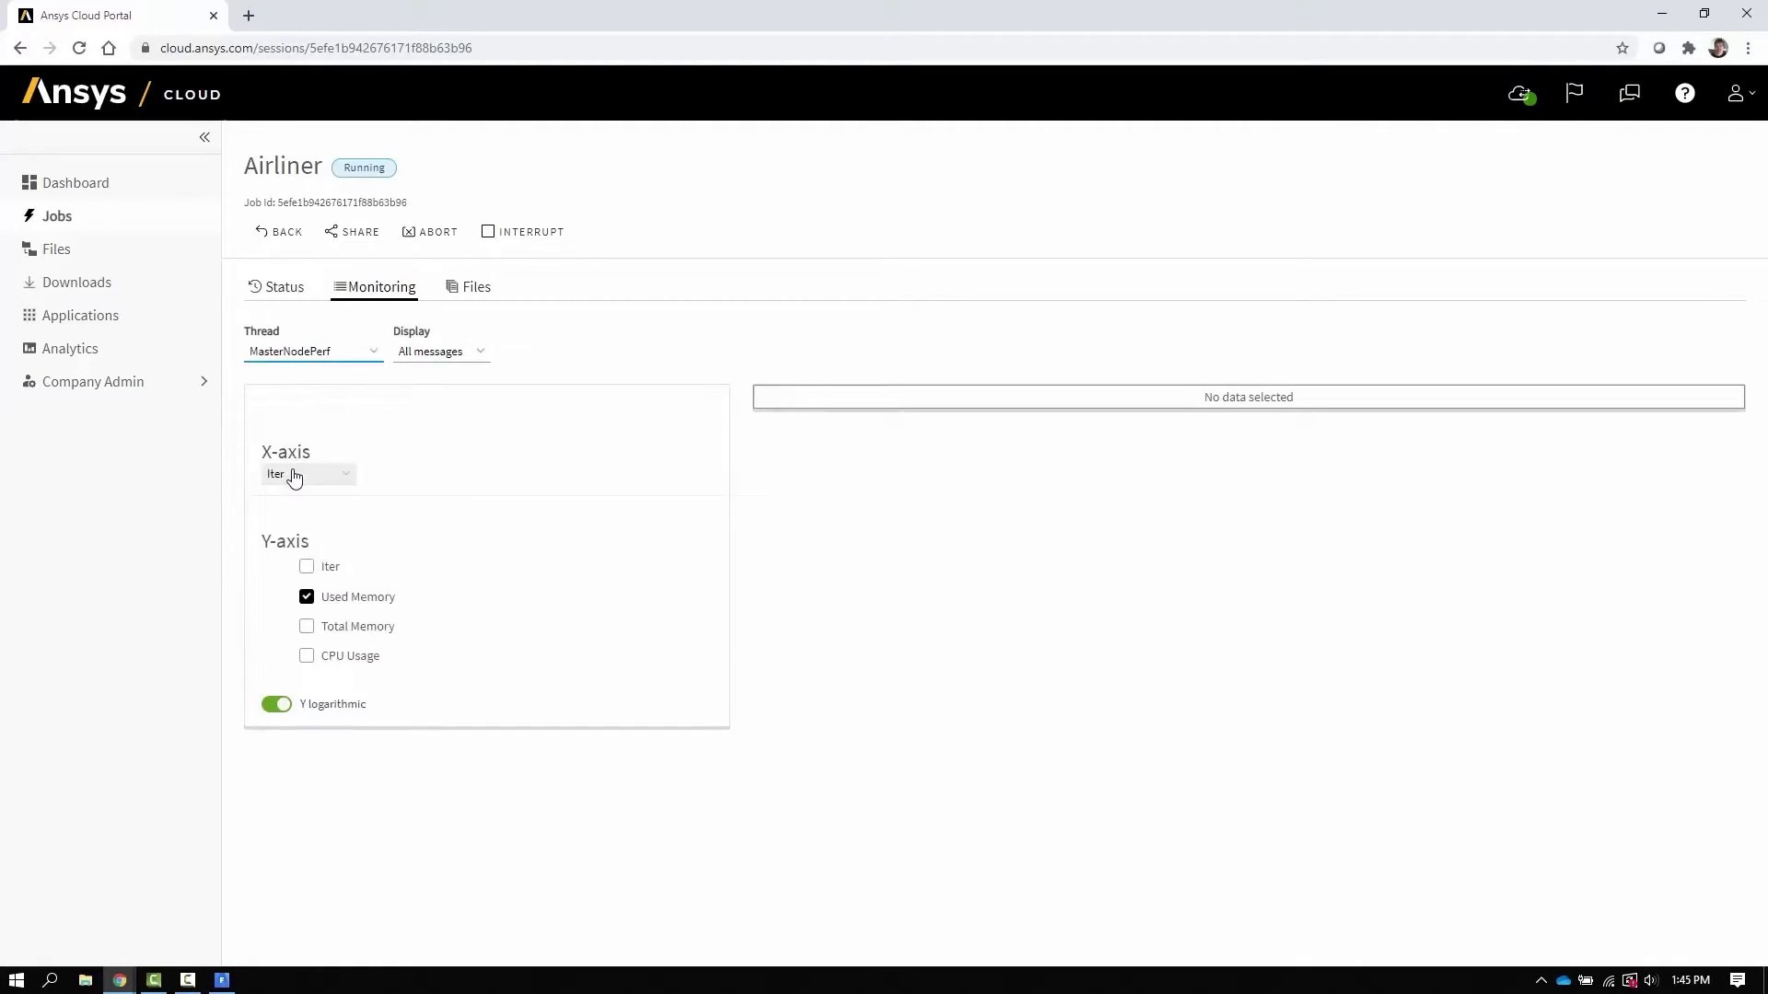
click(308, 629)
click(307, 659)
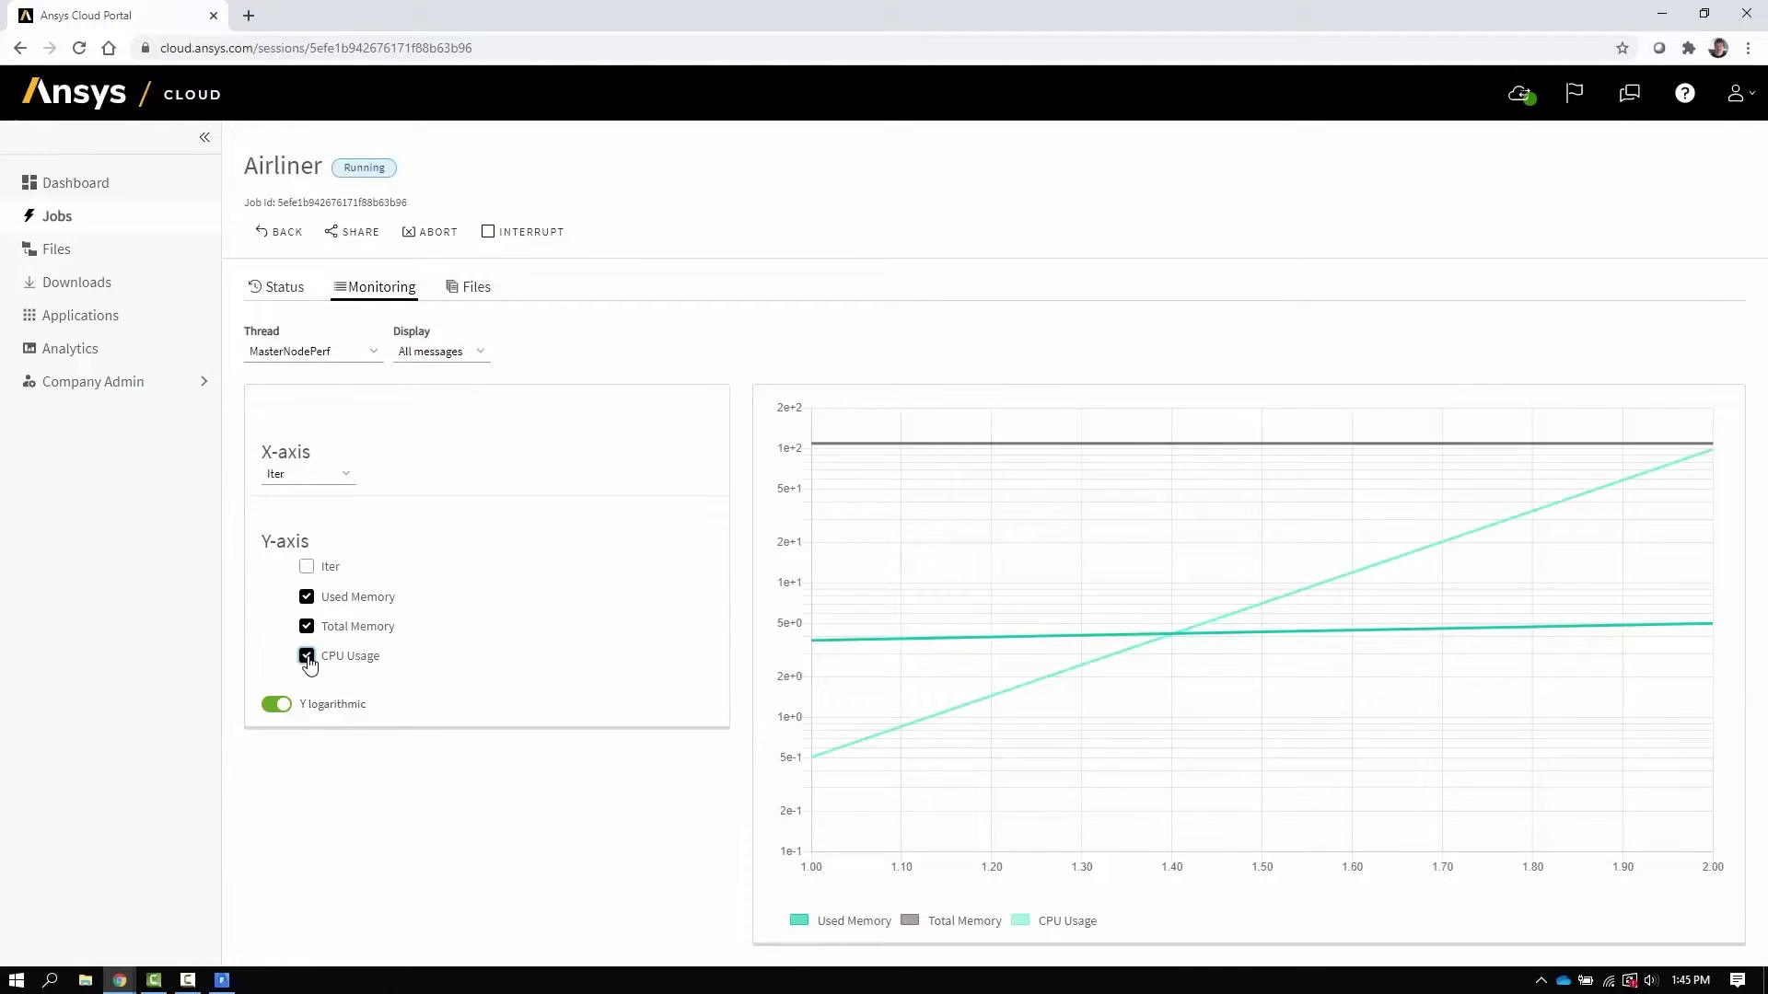
click(276, 706)
click(313, 351)
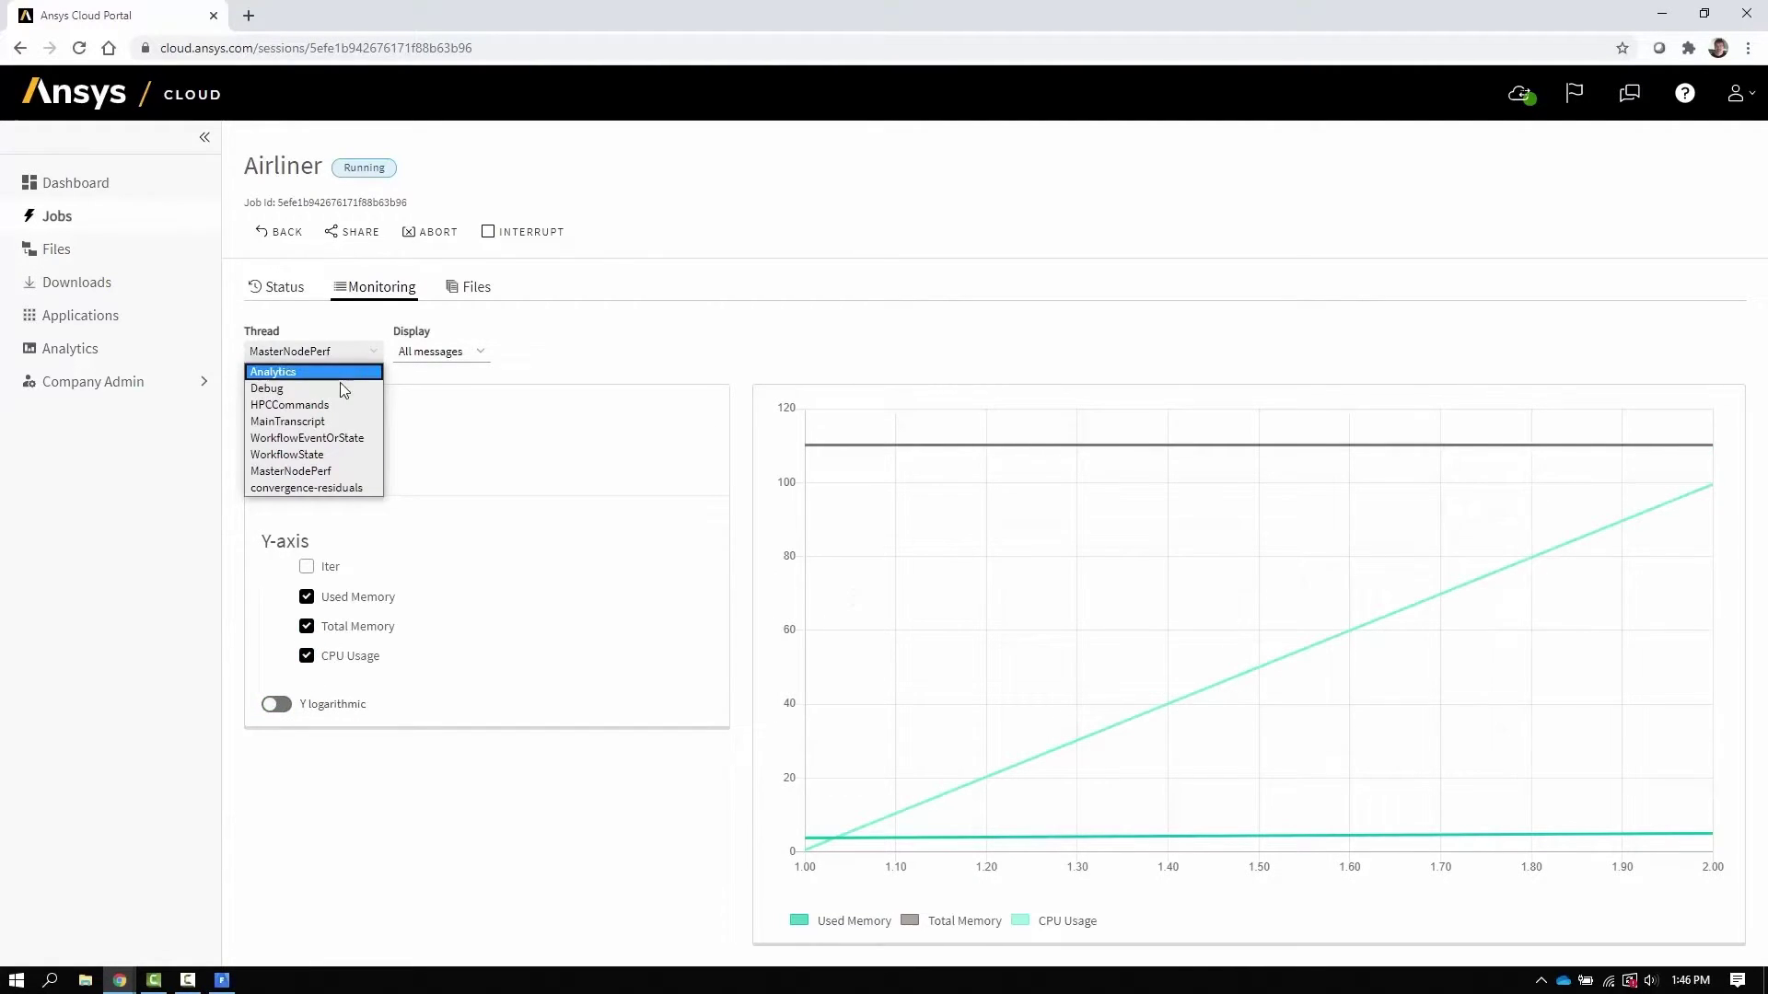
Switch the monitoring thread to MainTranscript, then to the WorkflowState timeline
click(300, 421)
click(293, 455)
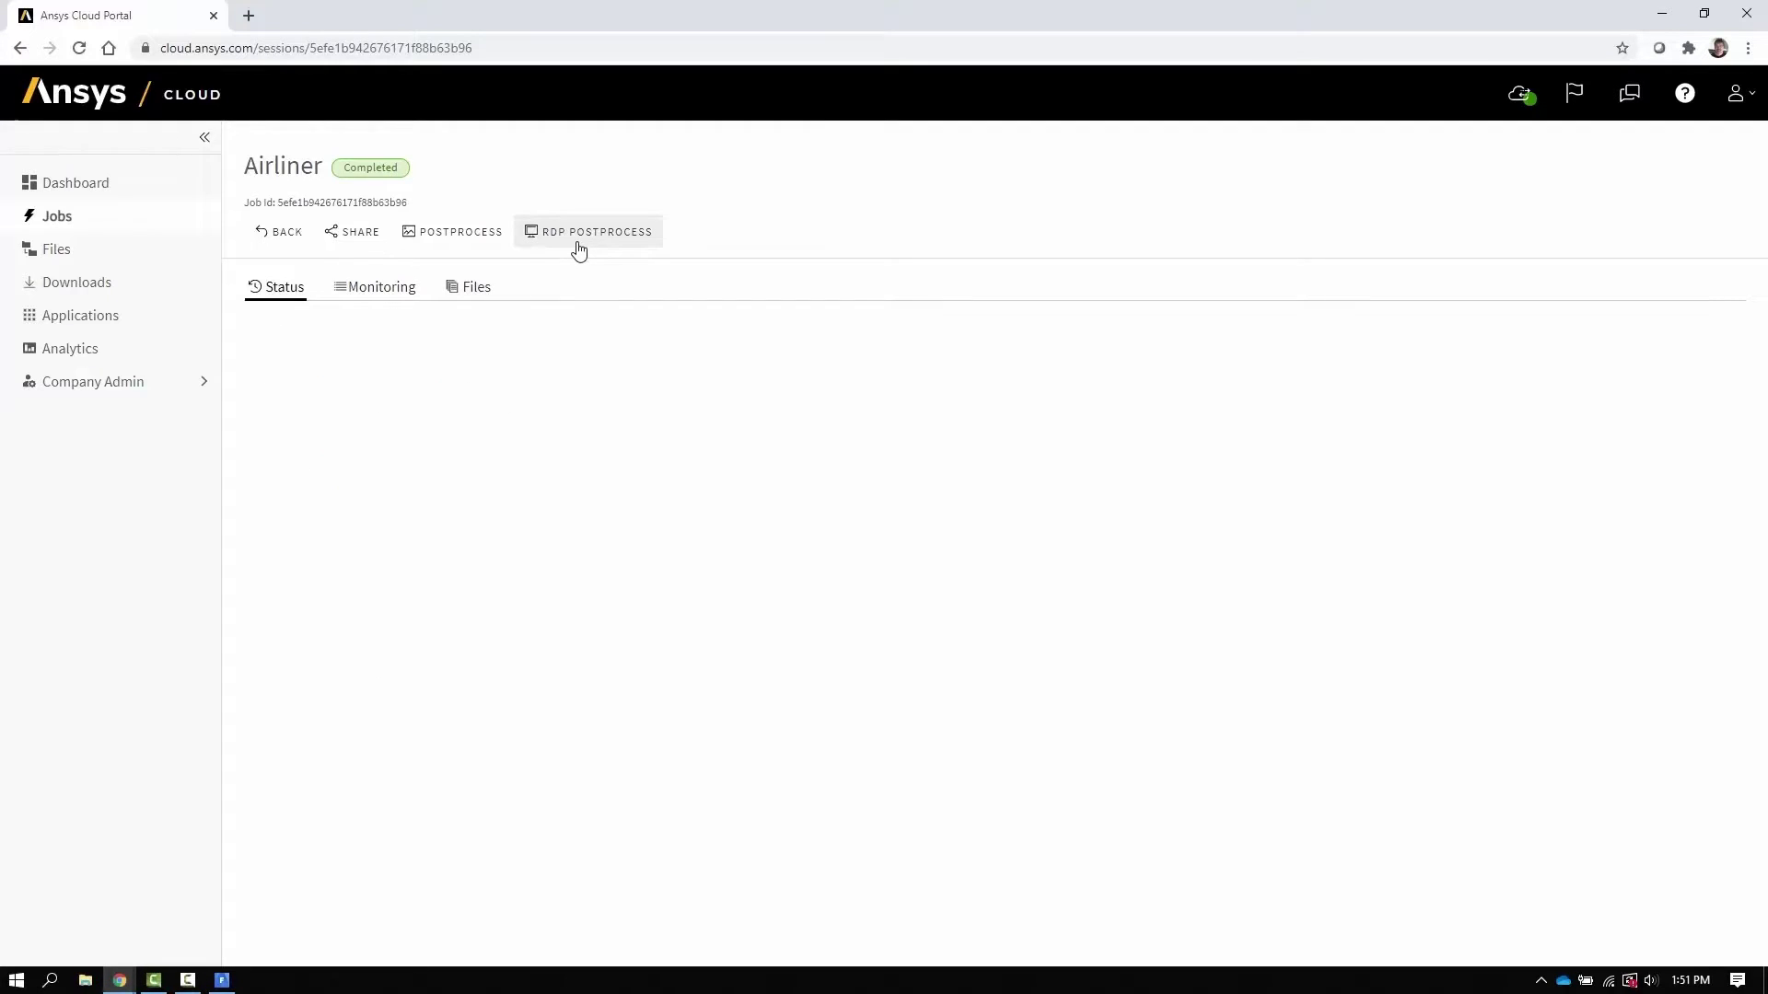
Start a remote post-processing desktop and connect to it, accepting the certificate
click(580, 233)
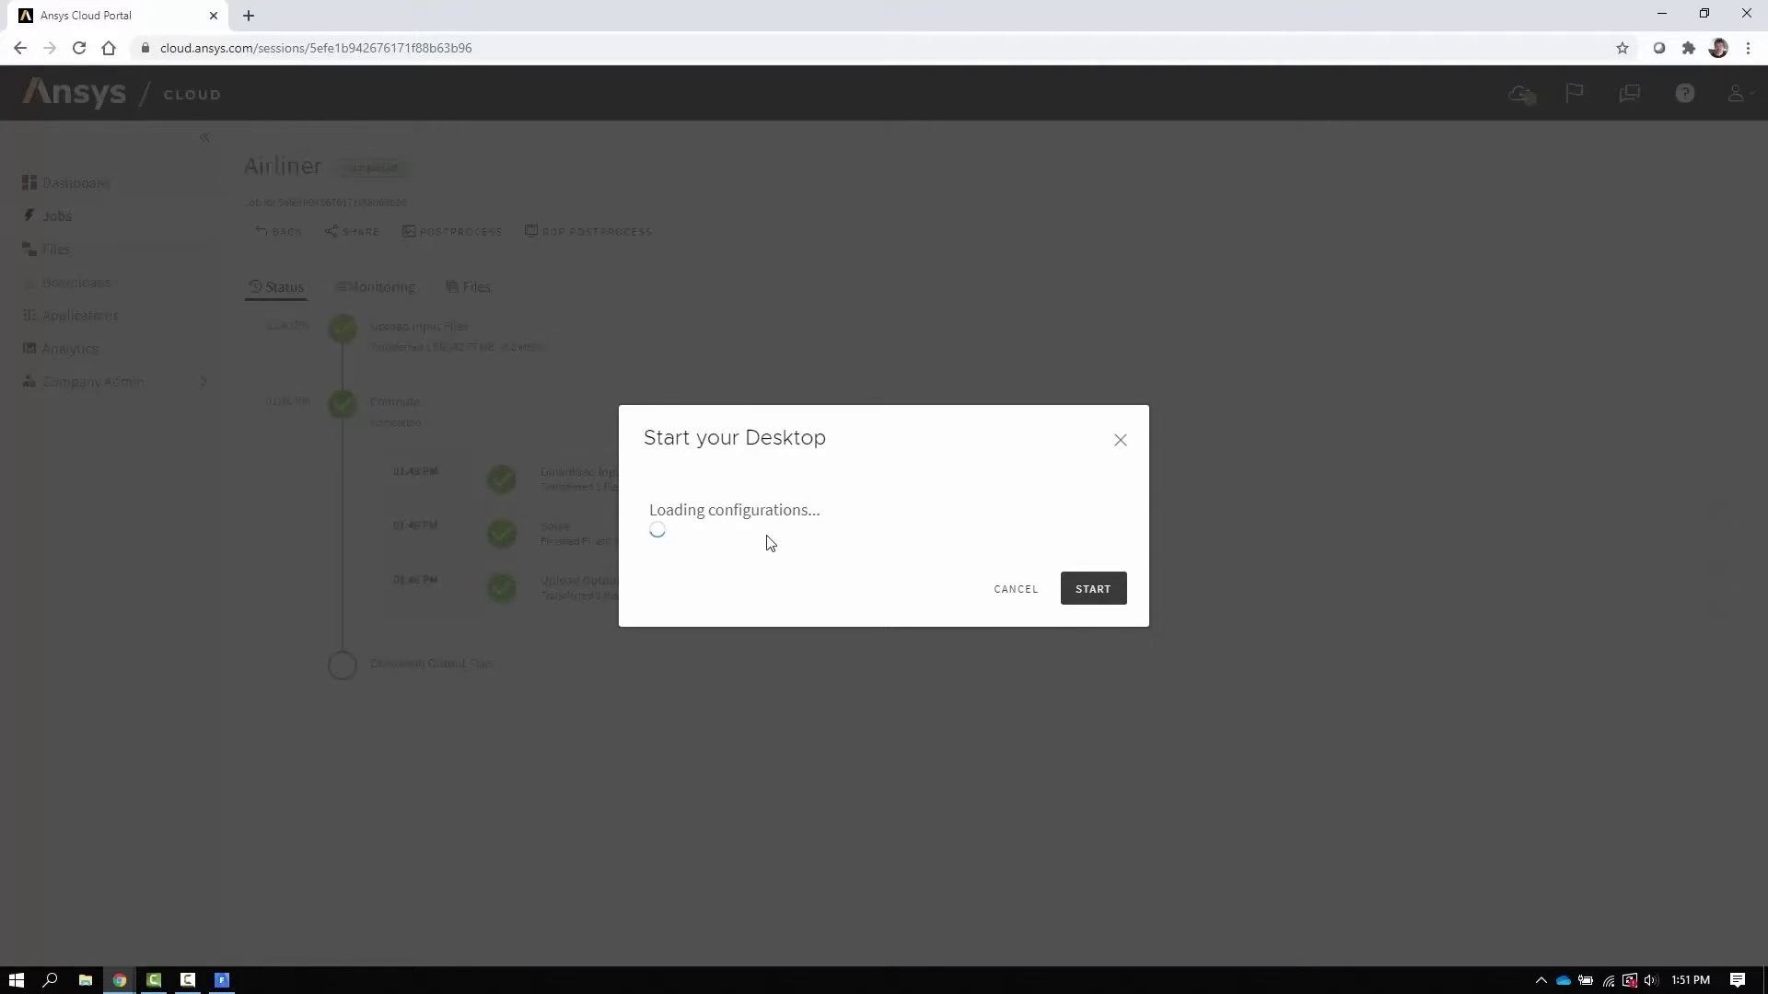
click(1082, 608)
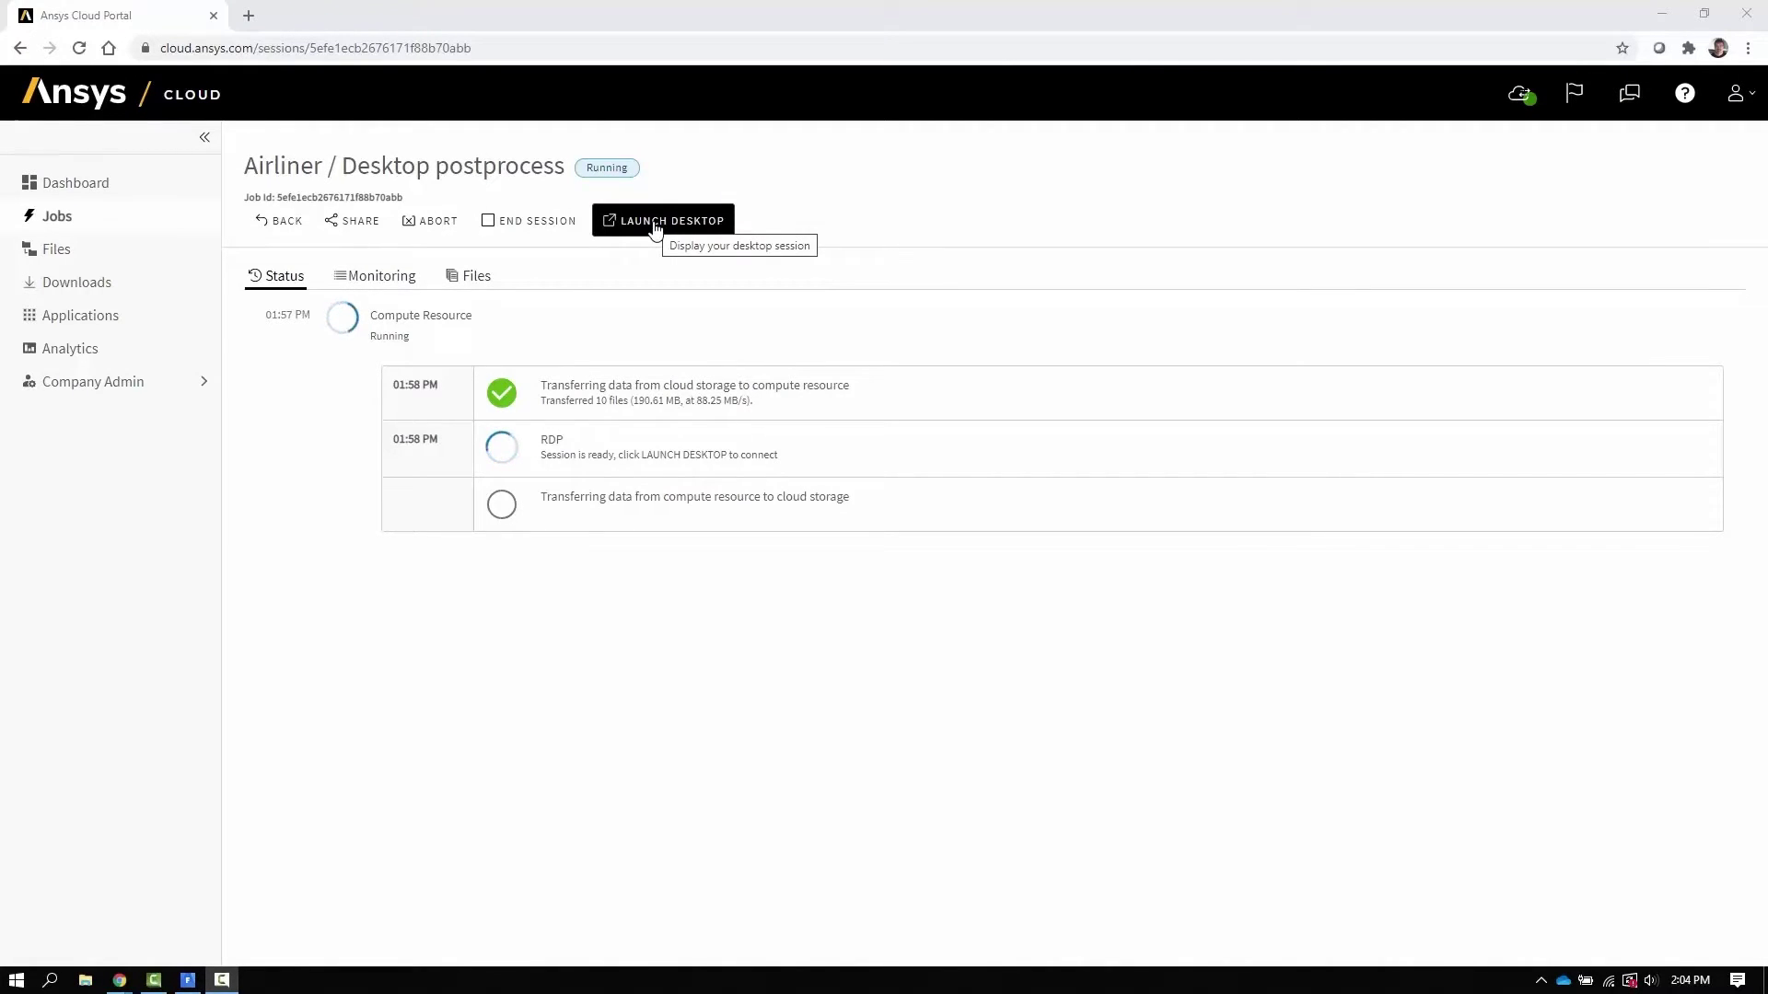
click(657, 225)
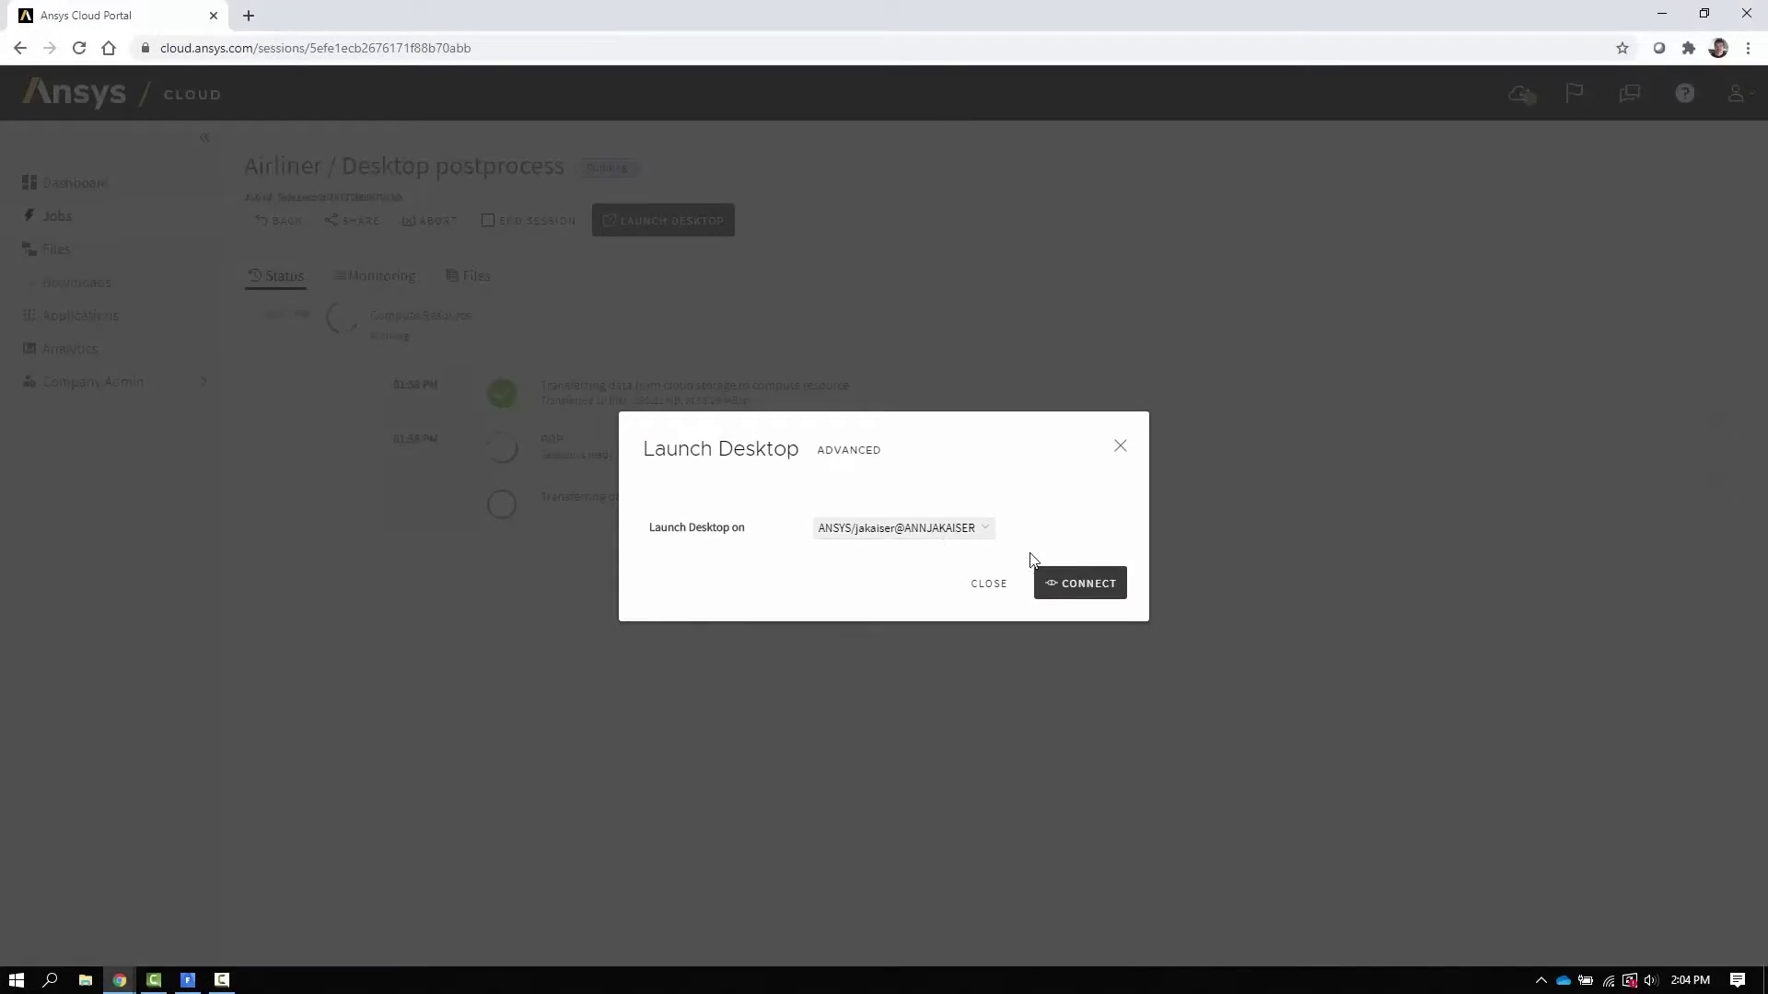
click(1073, 586)
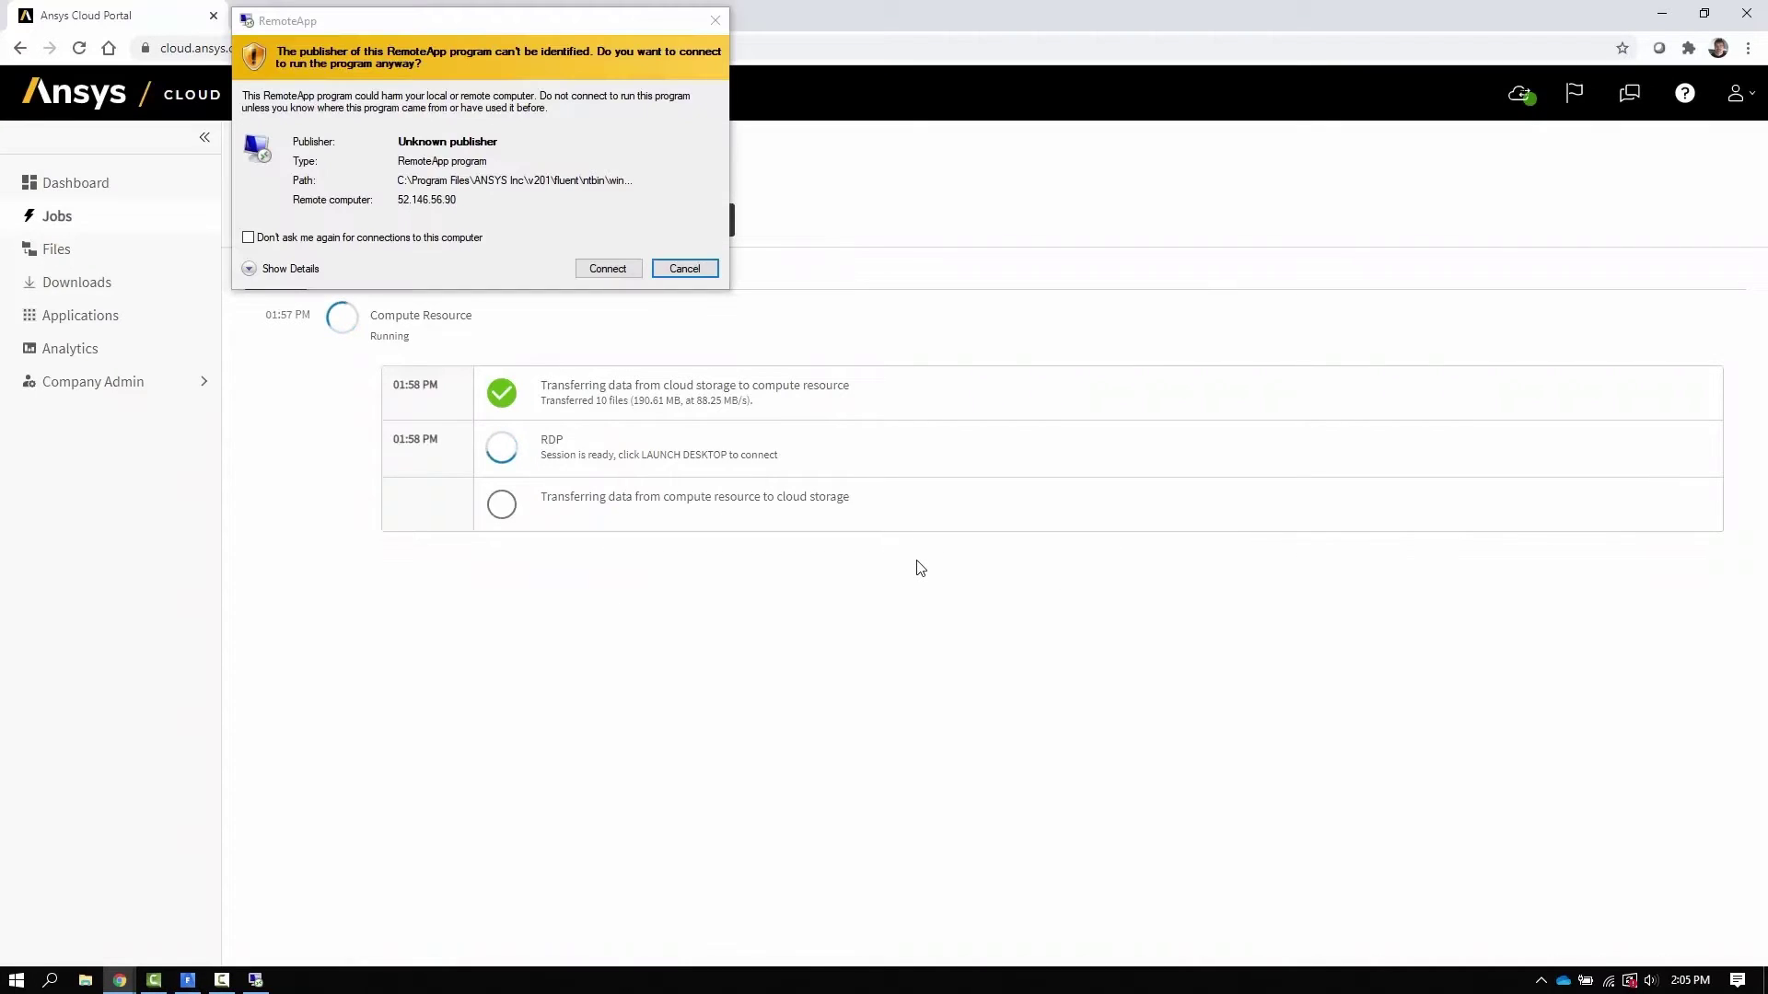
click(608, 270)
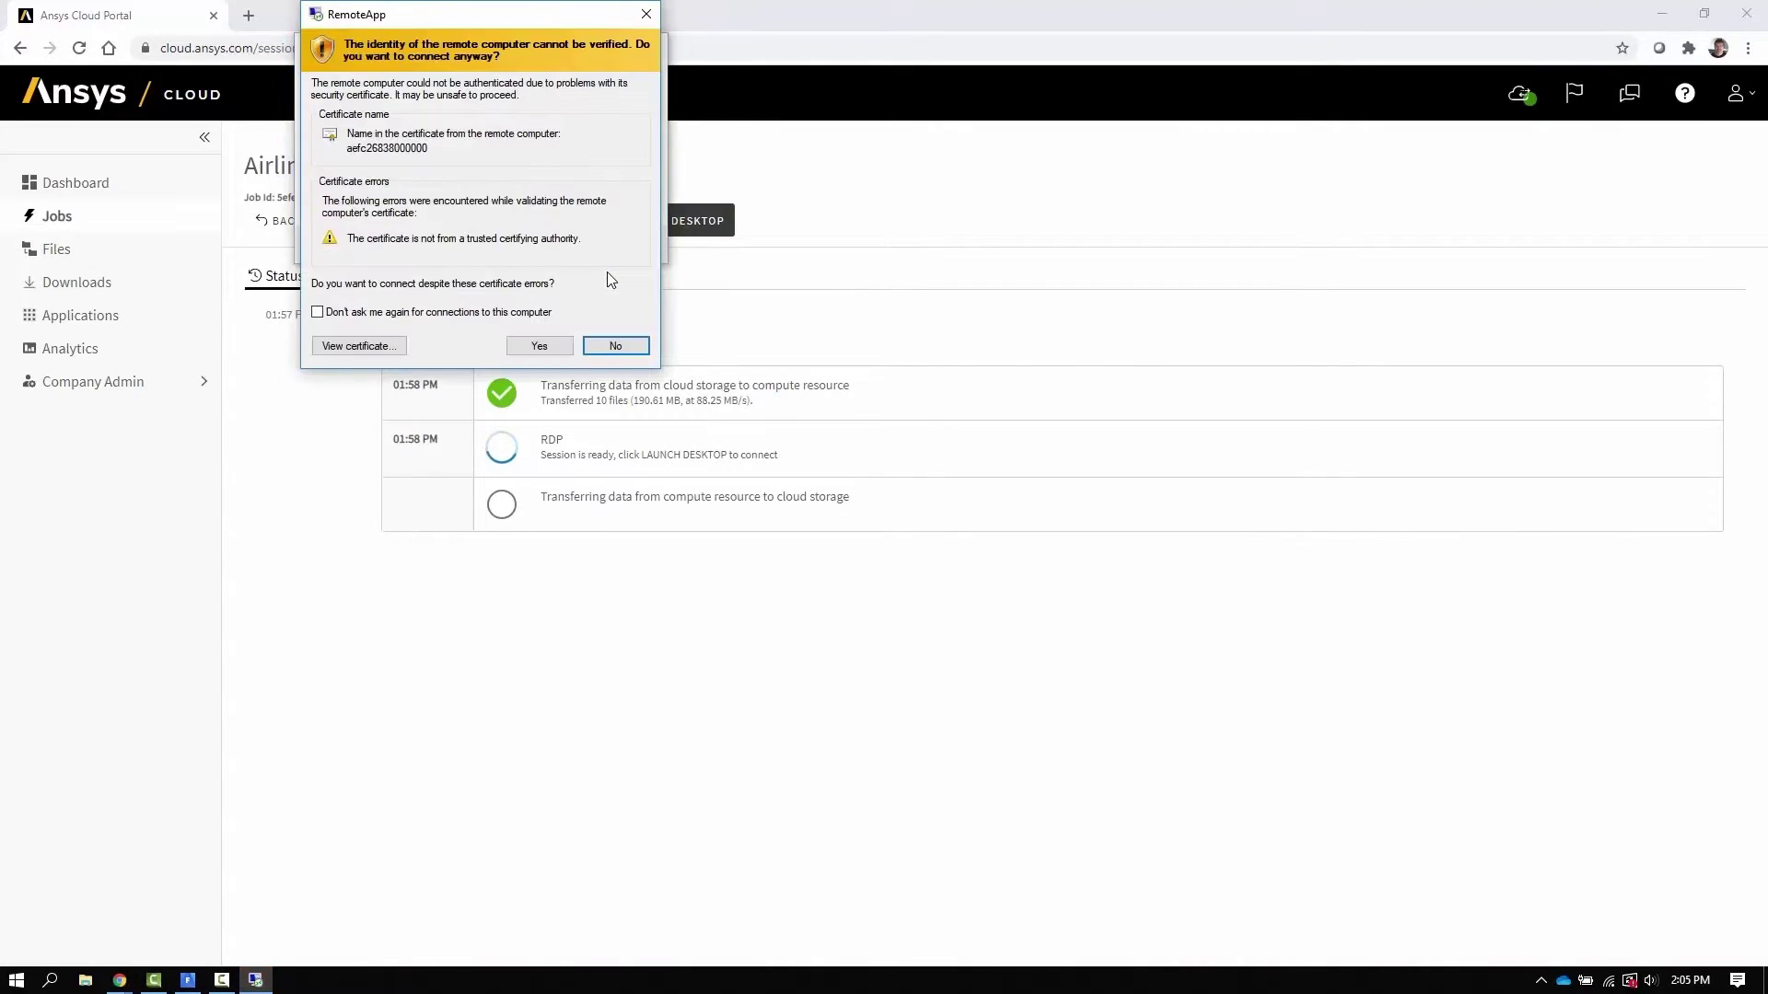
click(547, 344)
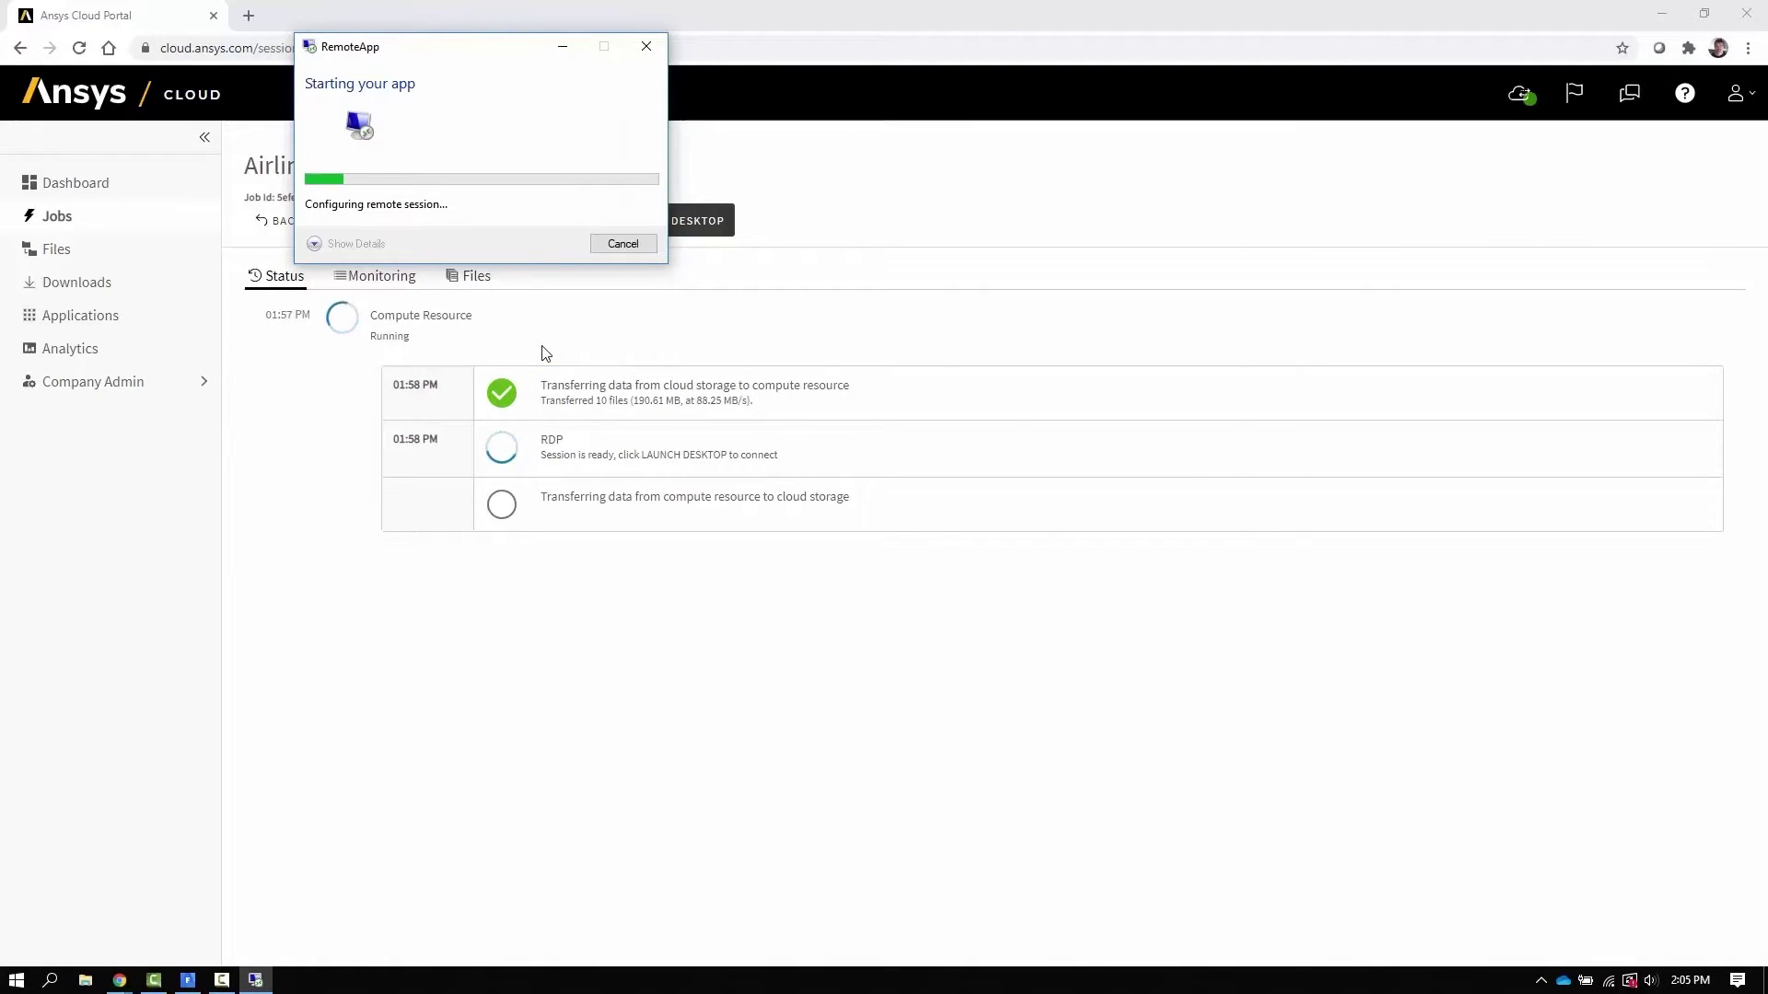
Launch remote Fluent reading output.cas.gz together with its data
click(928, 378)
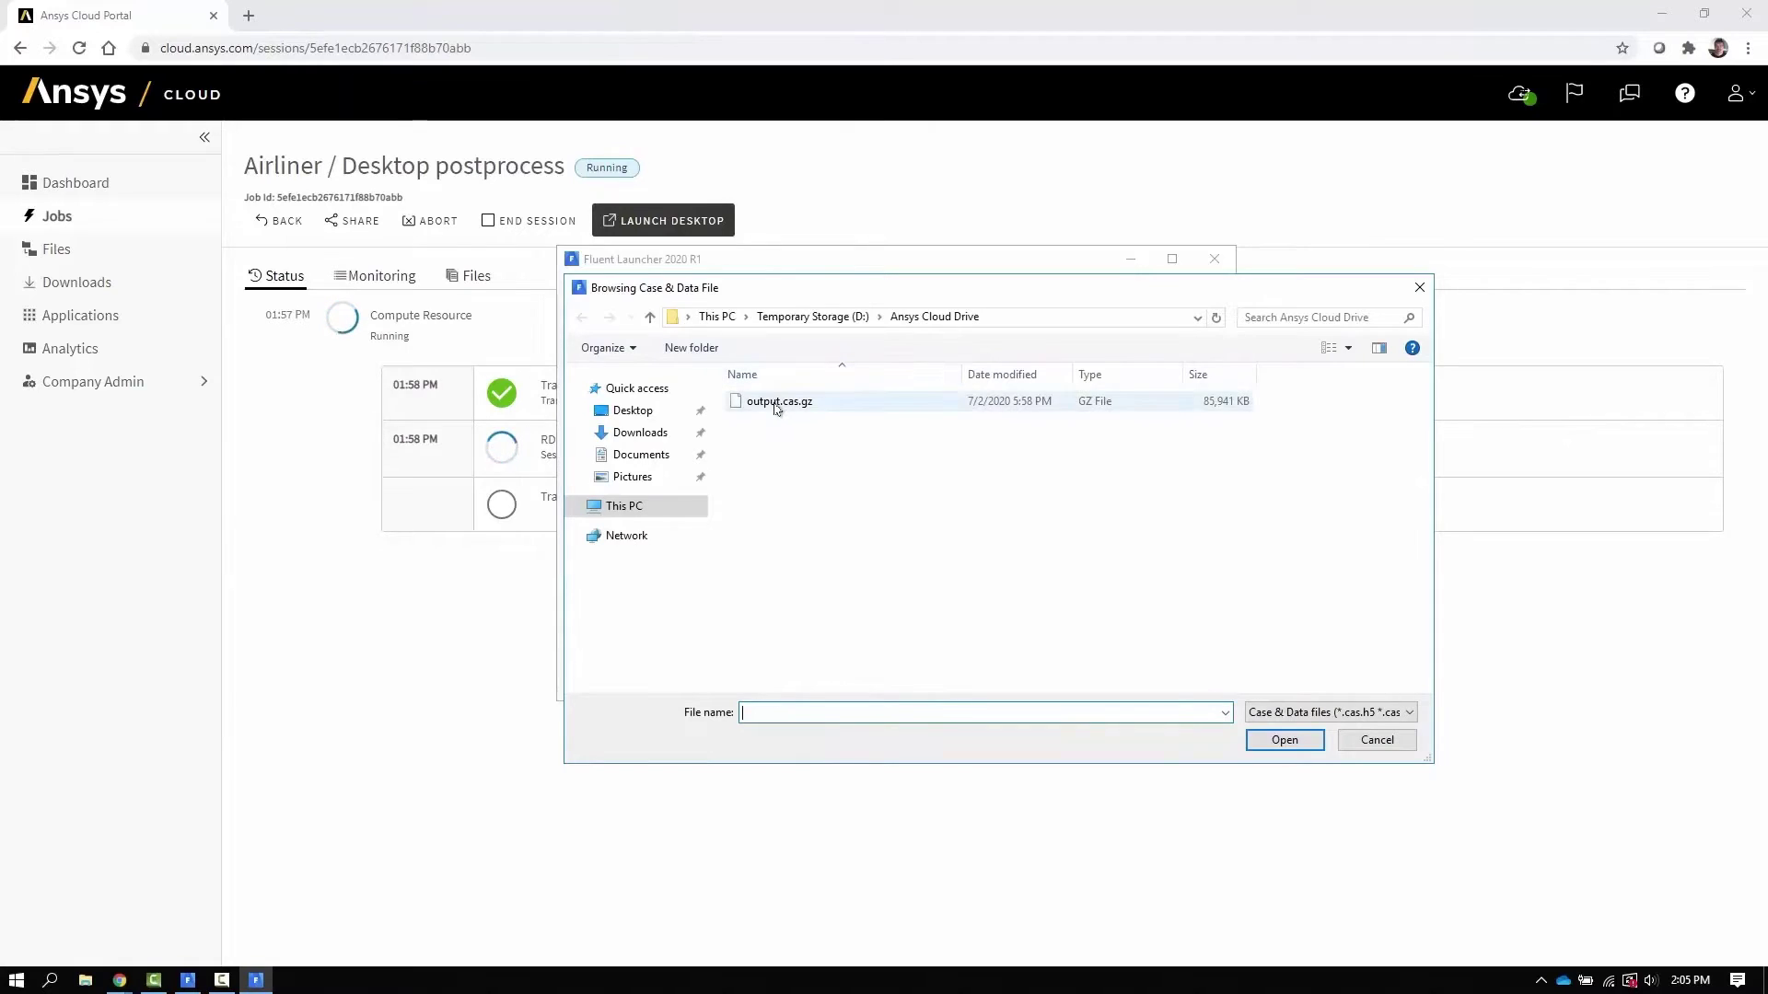
click(776, 402)
click(1284, 740)
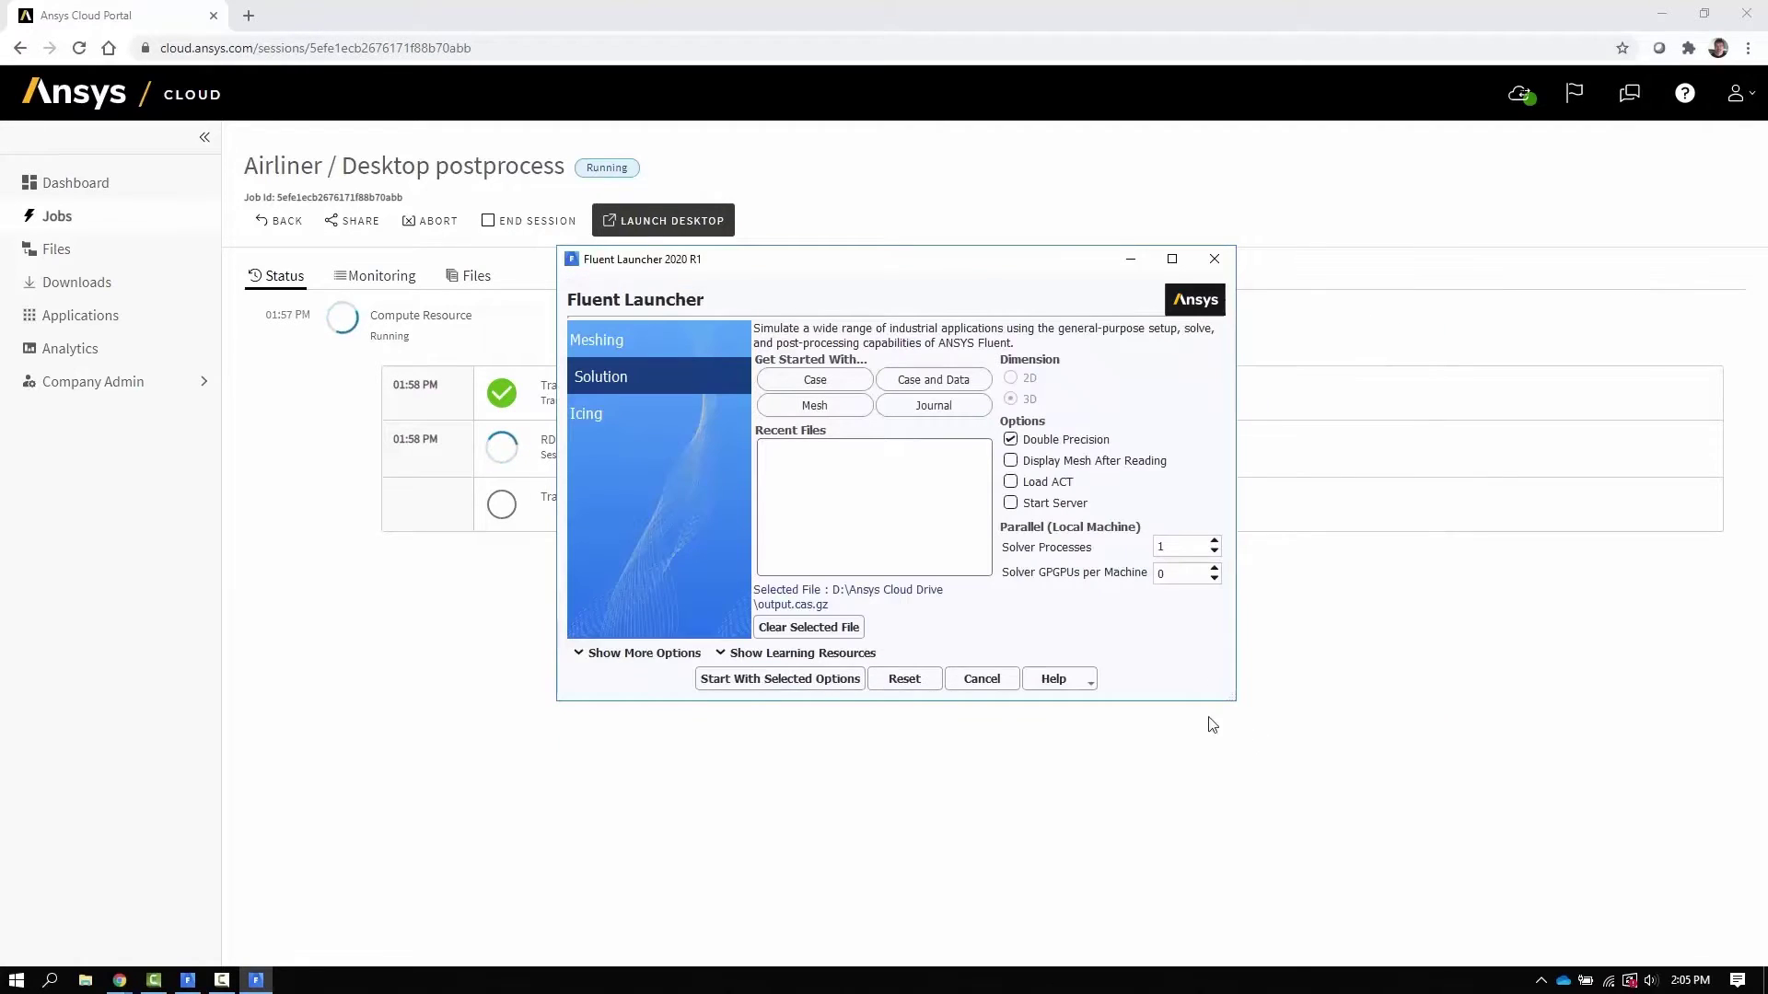
click(782, 680)
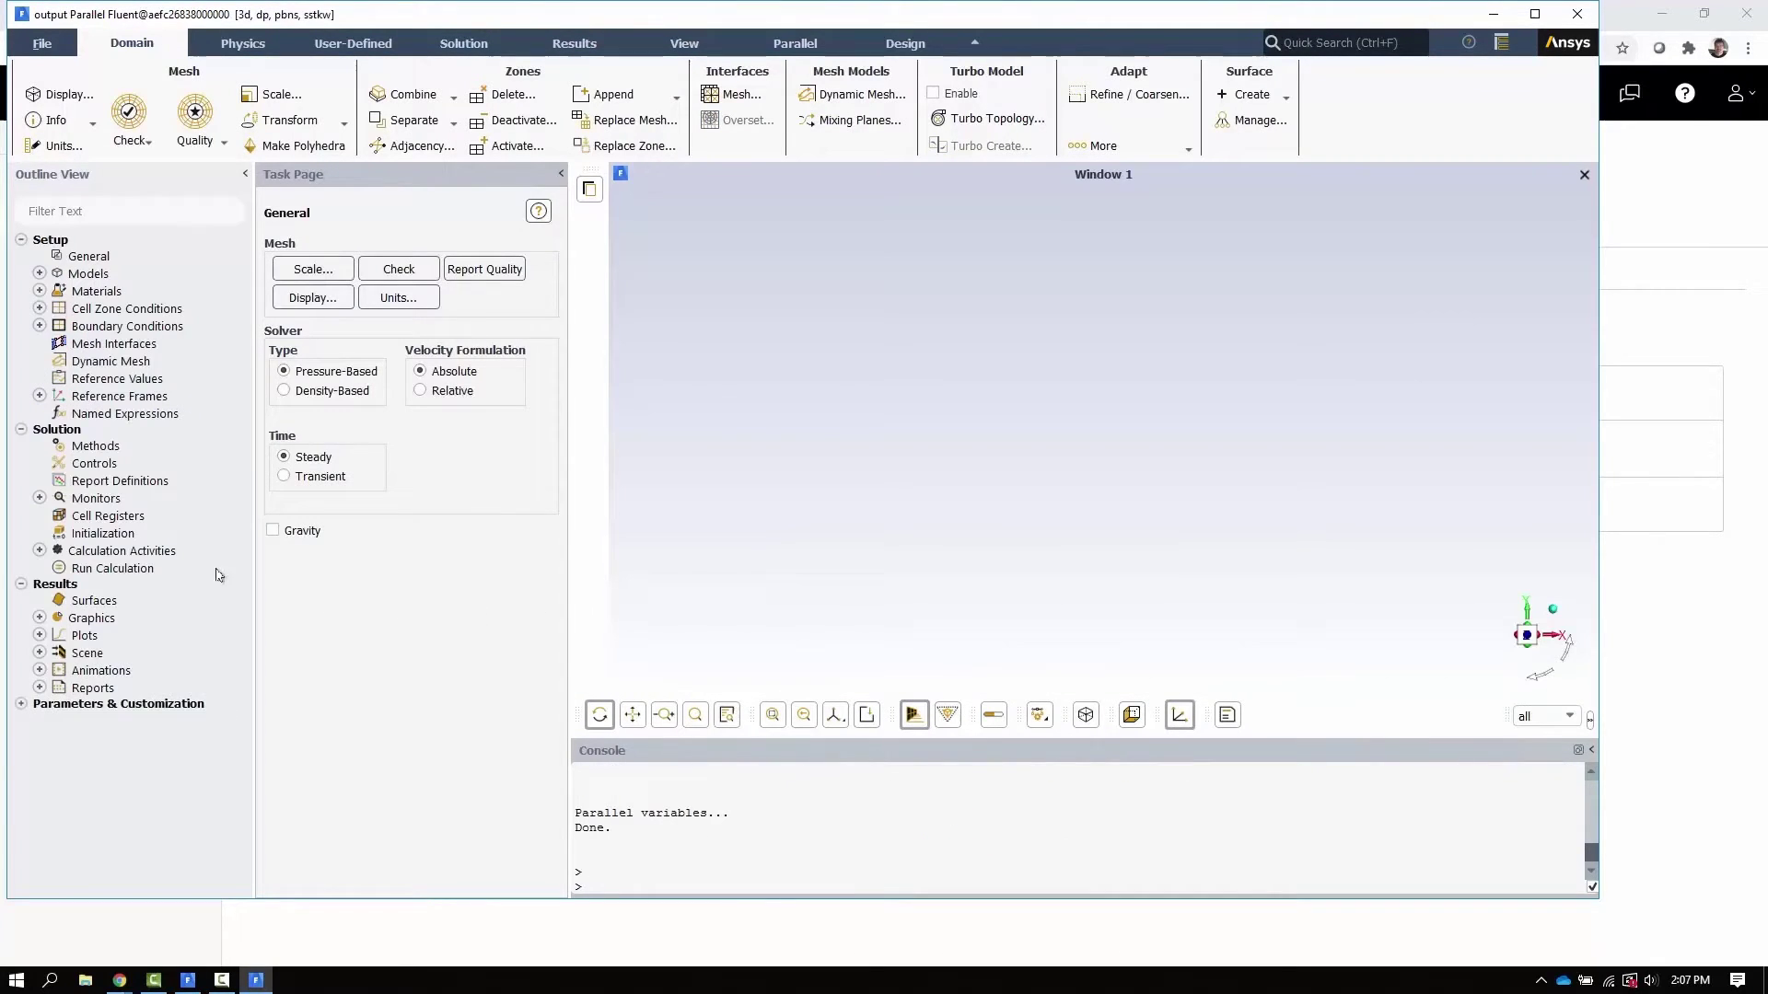
Create and display contour-1 of Static Pressure on all wall surfaces
click(39, 618)
double_click(126, 654)
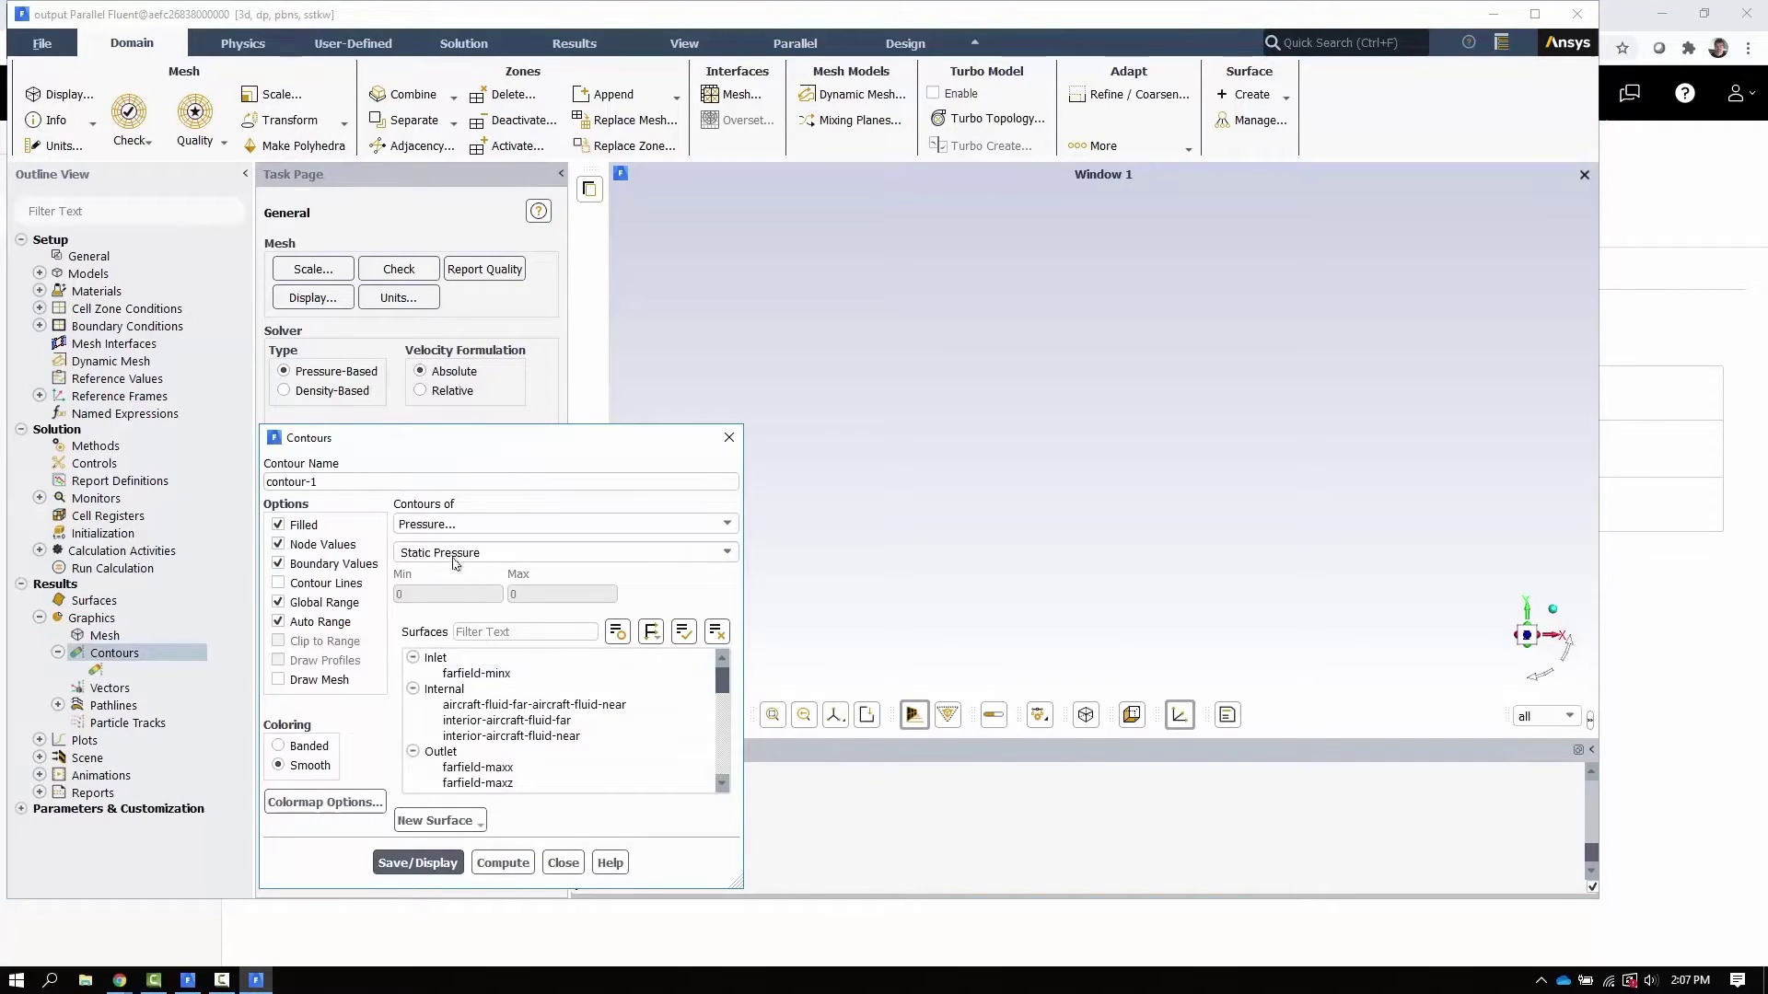
scroll(507, 727, down, 3)
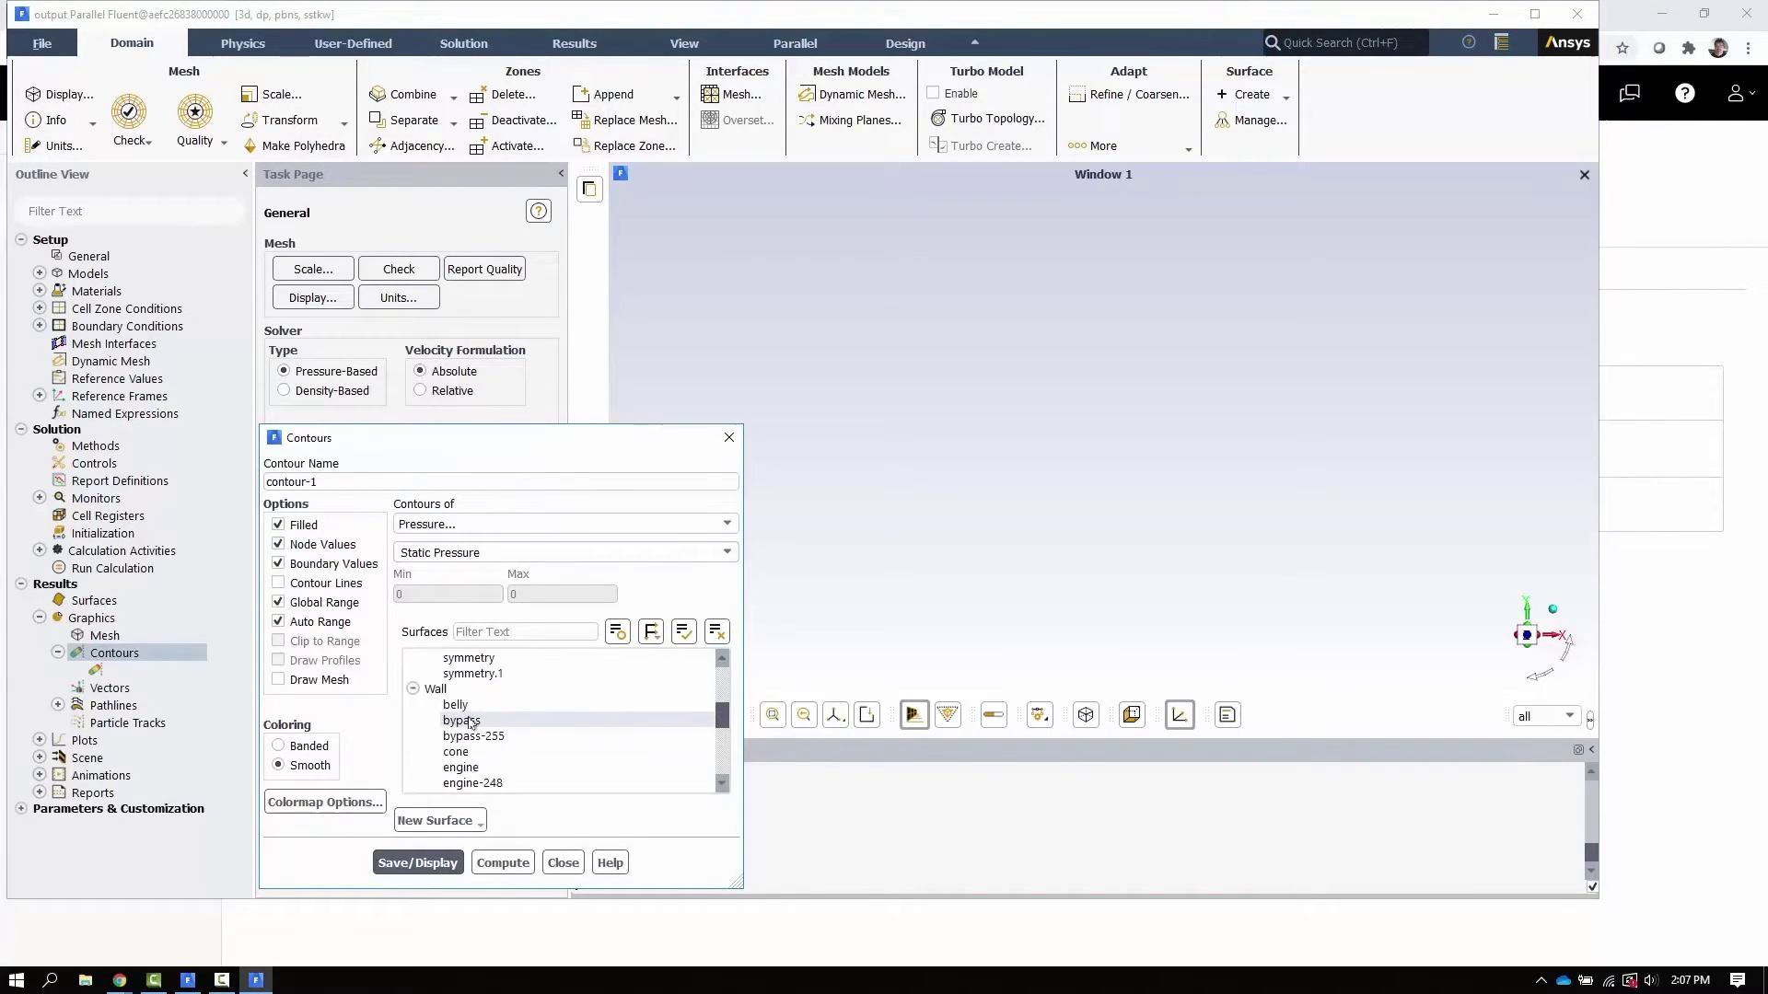
click(436, 738)
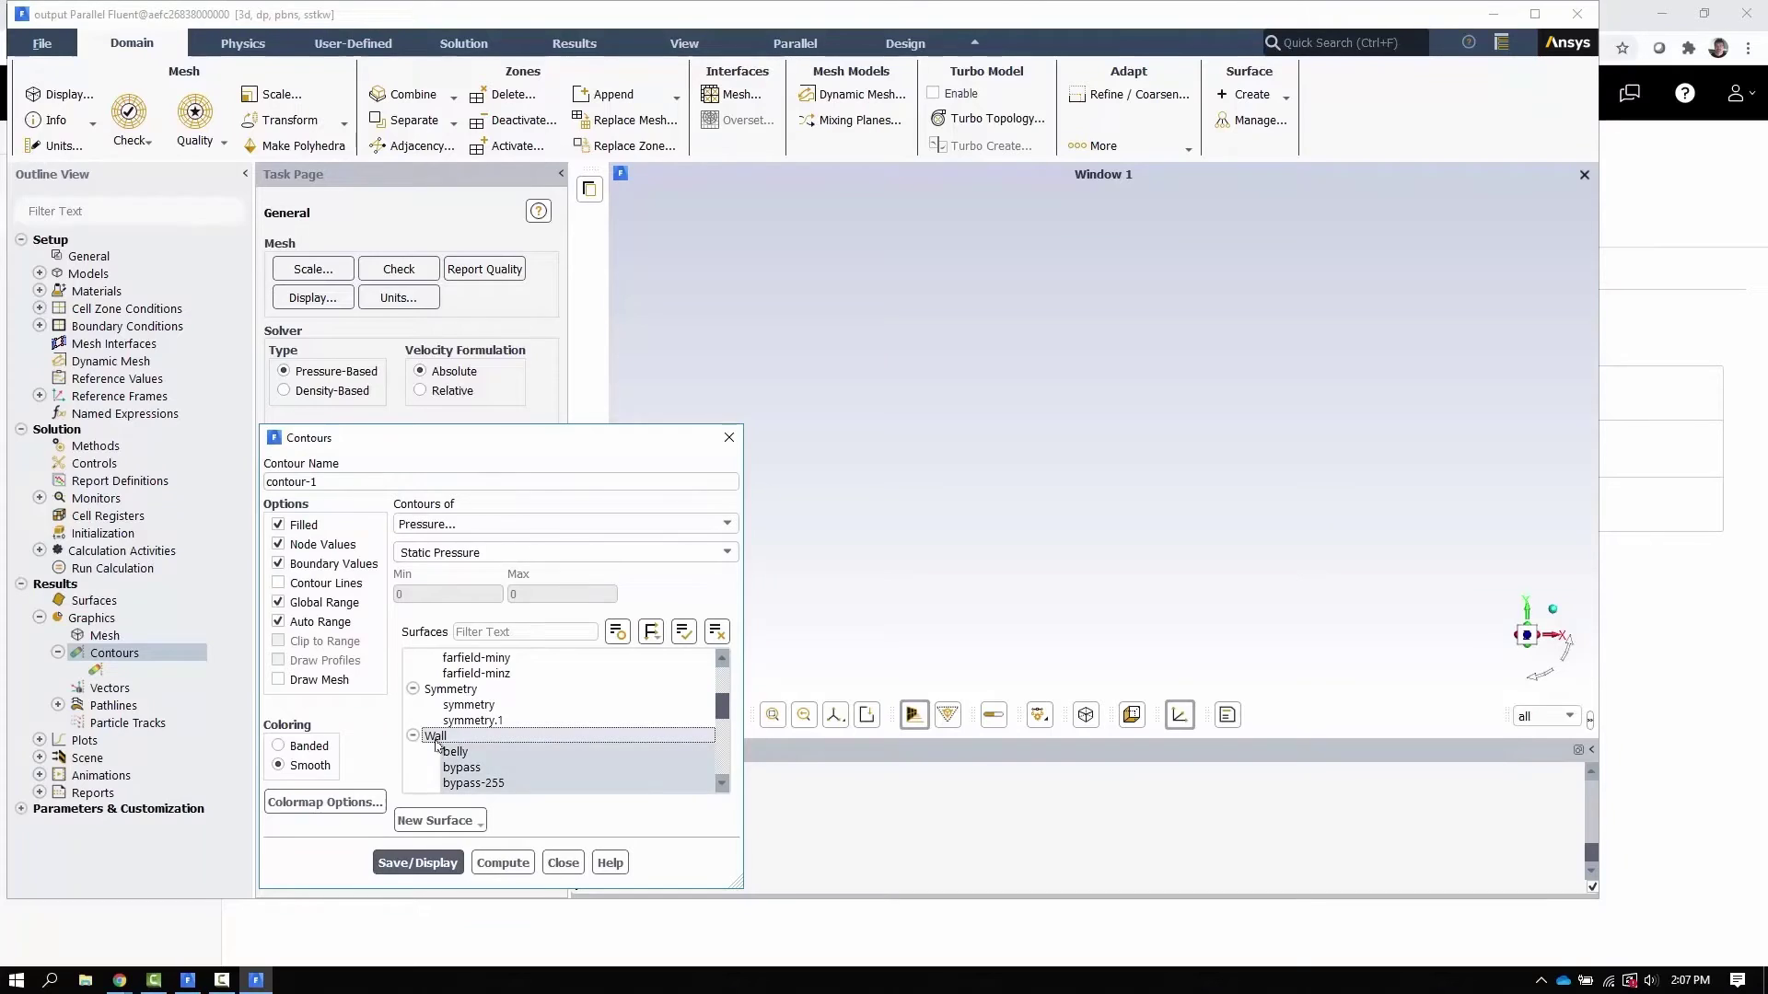
click(421, 864)
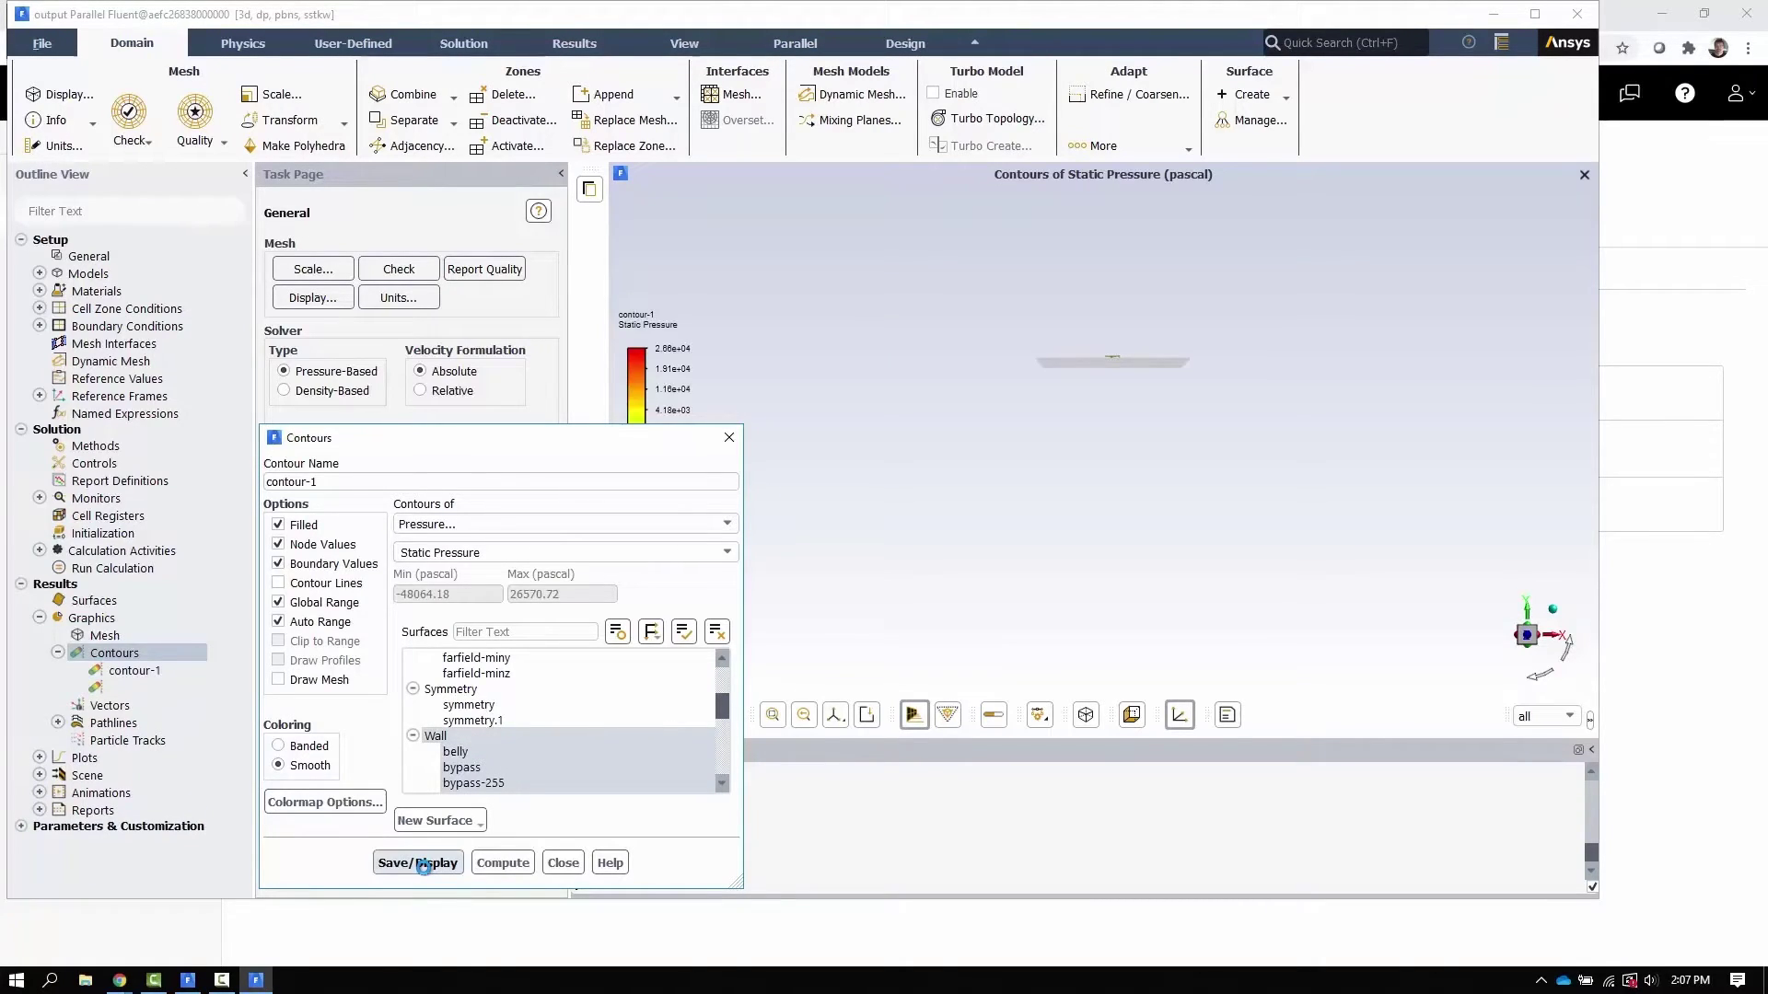
Close the contour settings and fit the airliner into an isometric view
click(562, 863)
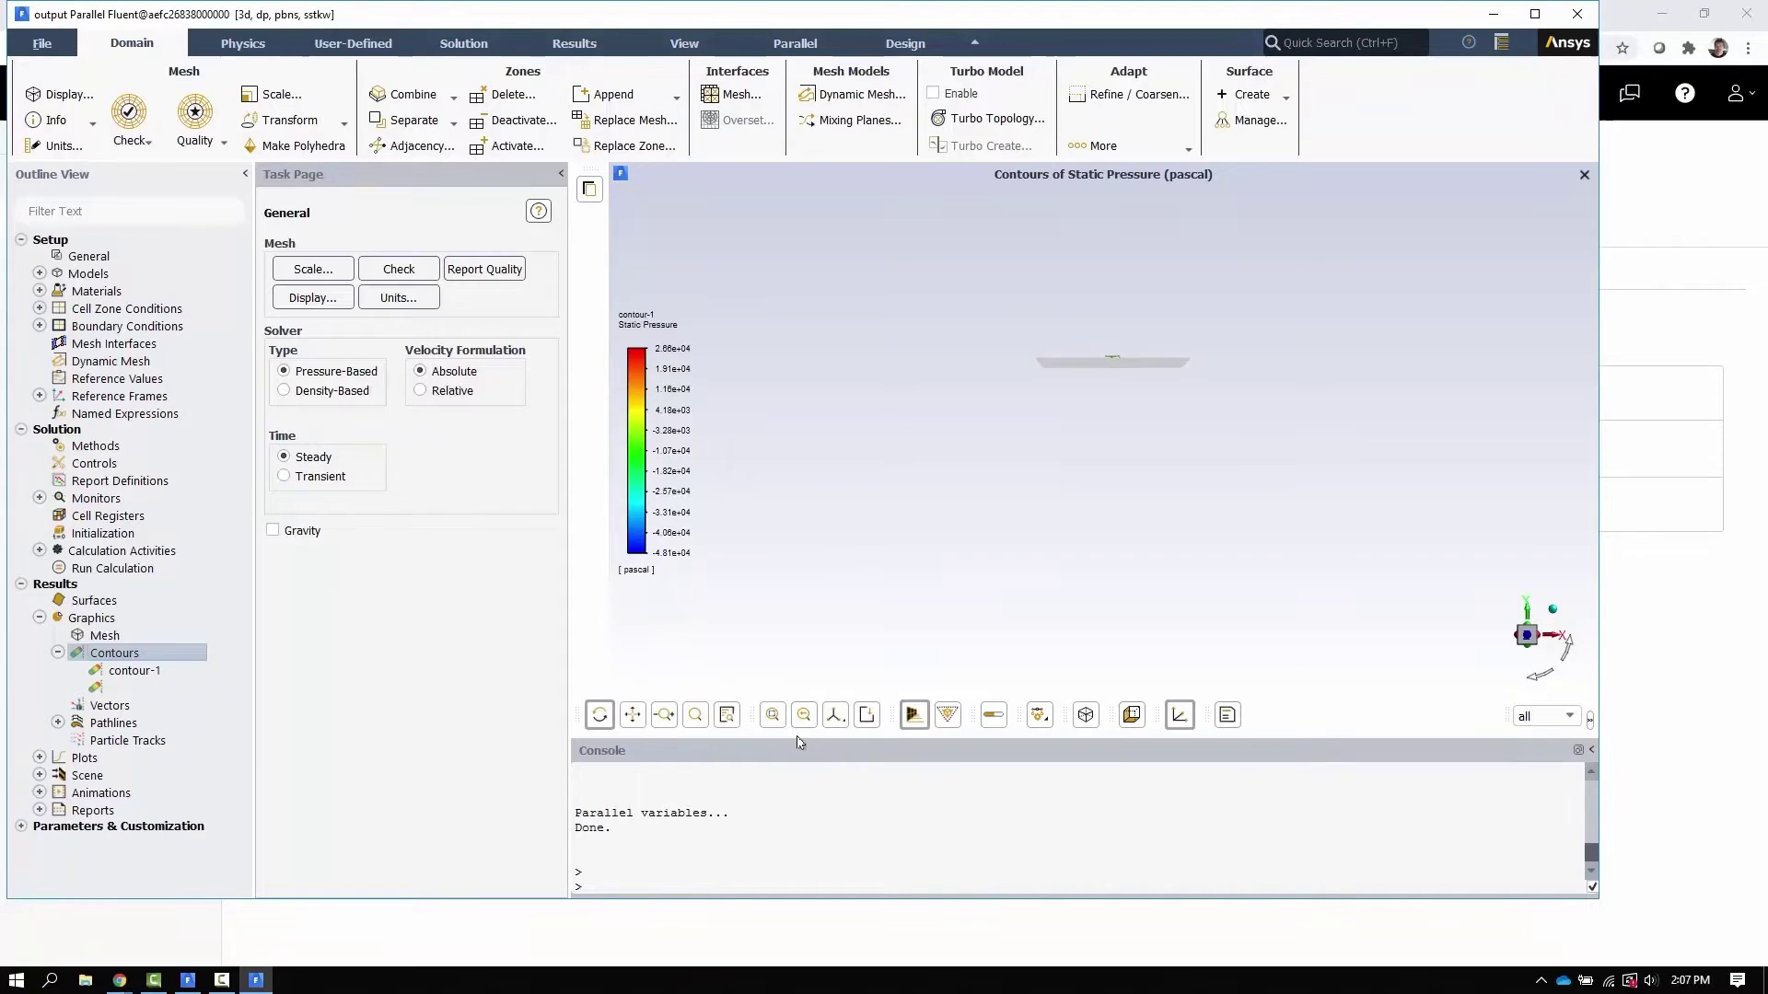
click(771, 714)
scroll(1032, 265, up, 2)
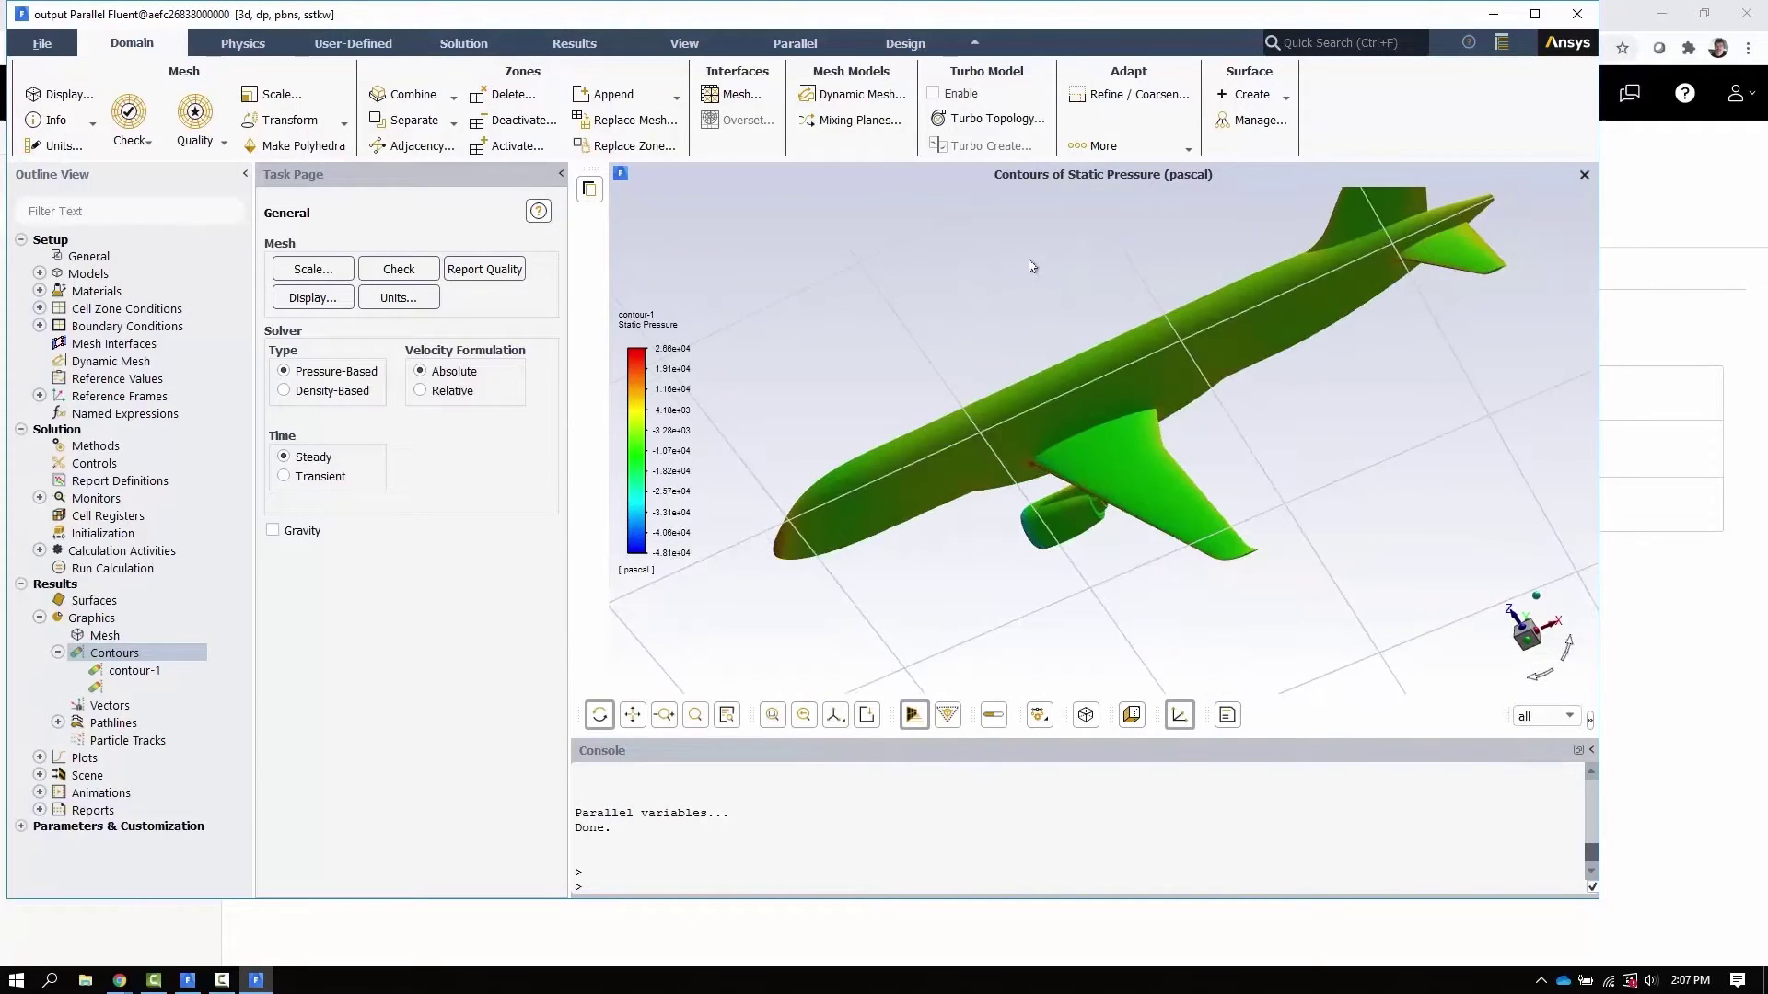
Orbit and zoom the airliner to show the nose, wing and engine nacelle pressures
drag(1032, 265, 836, 515)
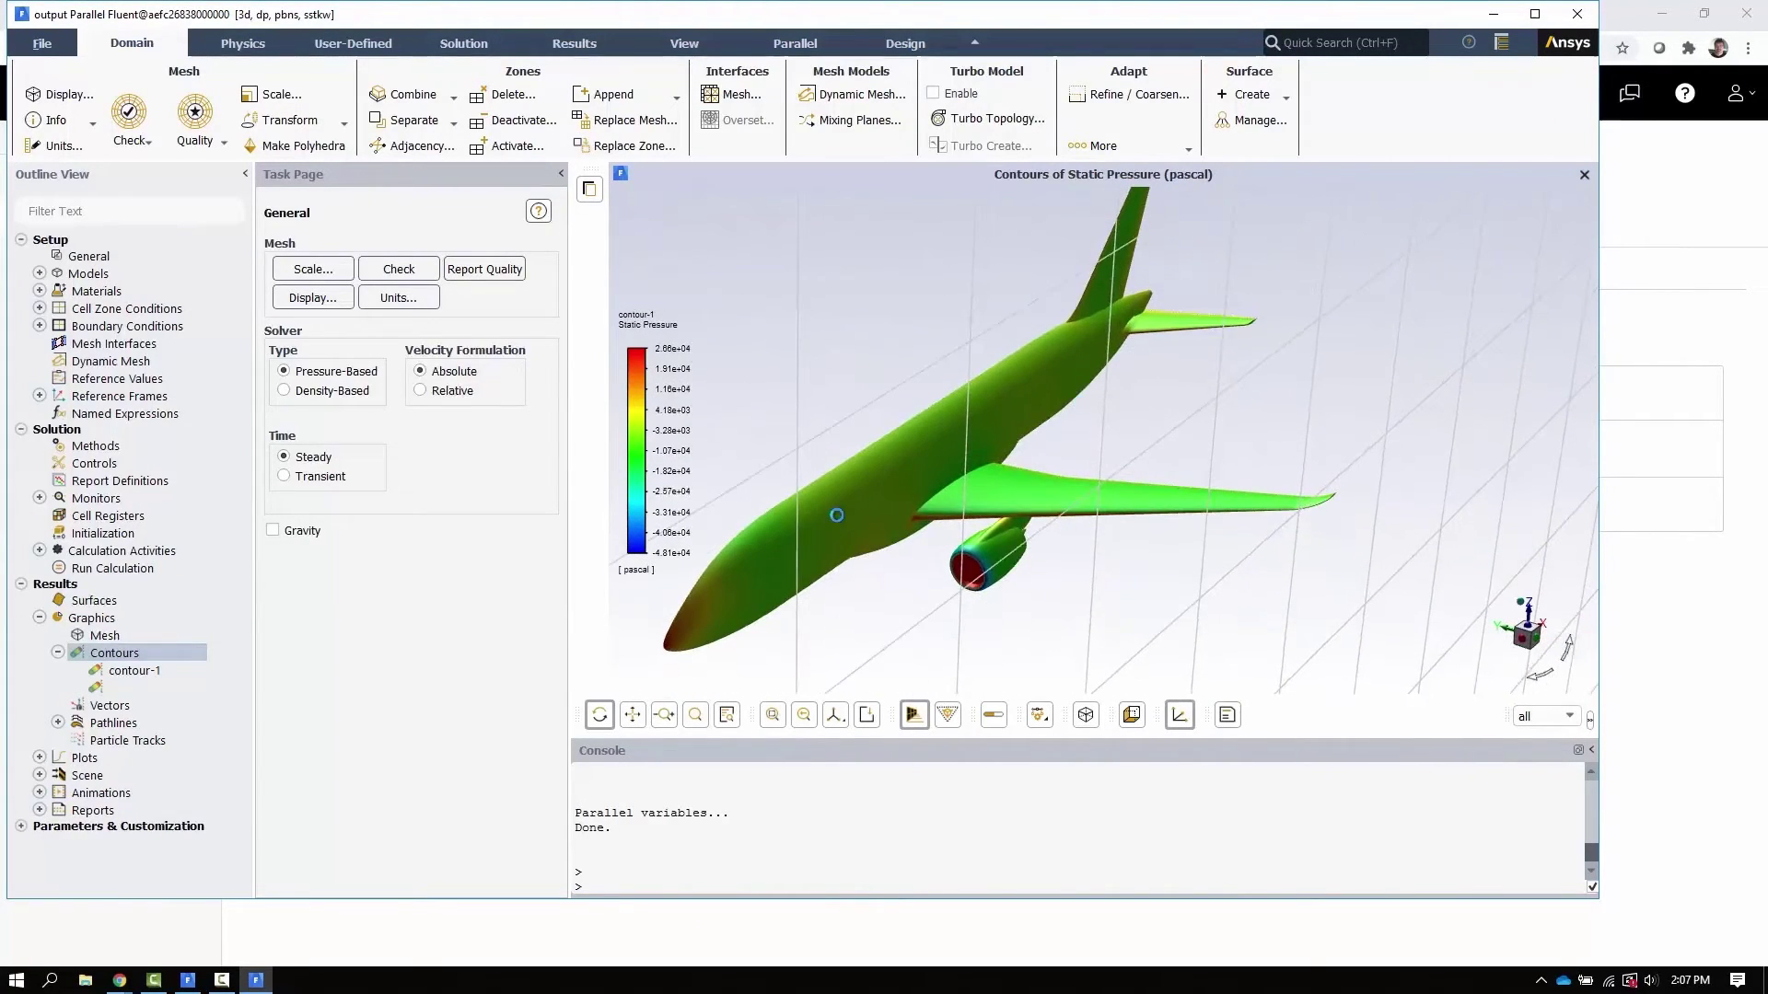
scroll(836, 514, down, 2)
scroll(891, 525, up, 6)
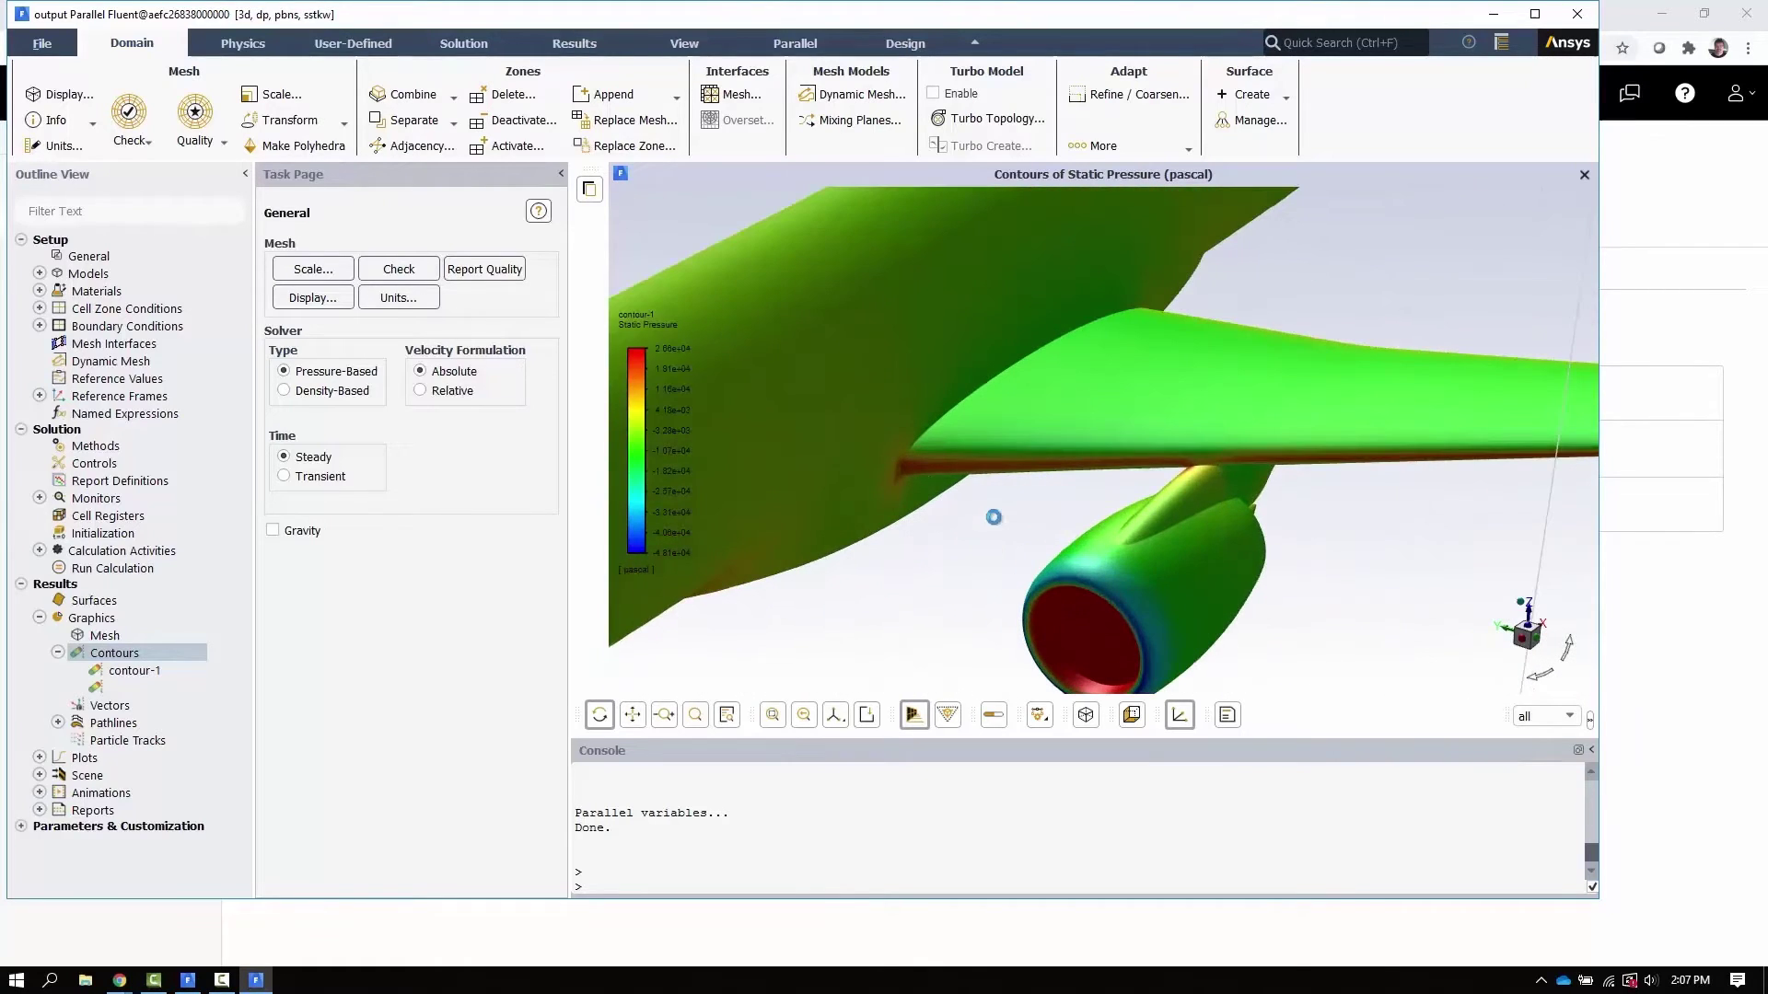
drag(993, 517, 1077, 554)
scroll(923, 587, down, 5)
drag(1106, 15, 1225, 42)
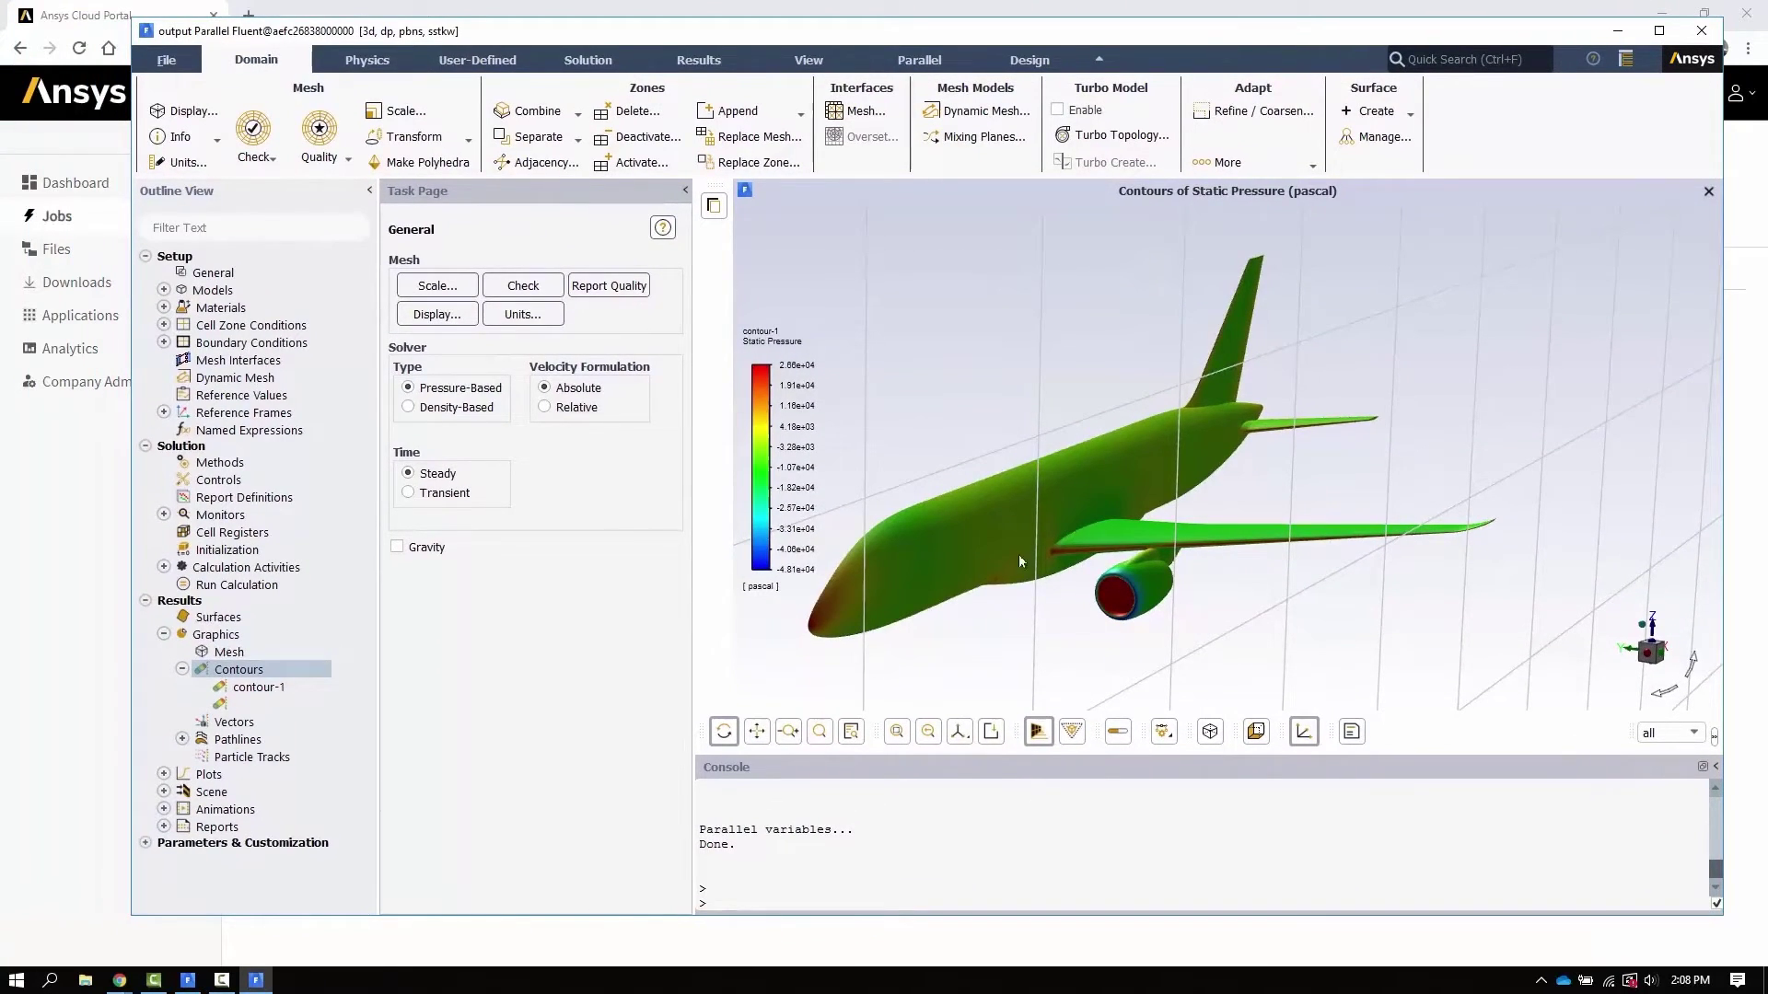
Check the local airliner_800k_init window, then return and orbit the remote contour to a new angle
click(188, 980)
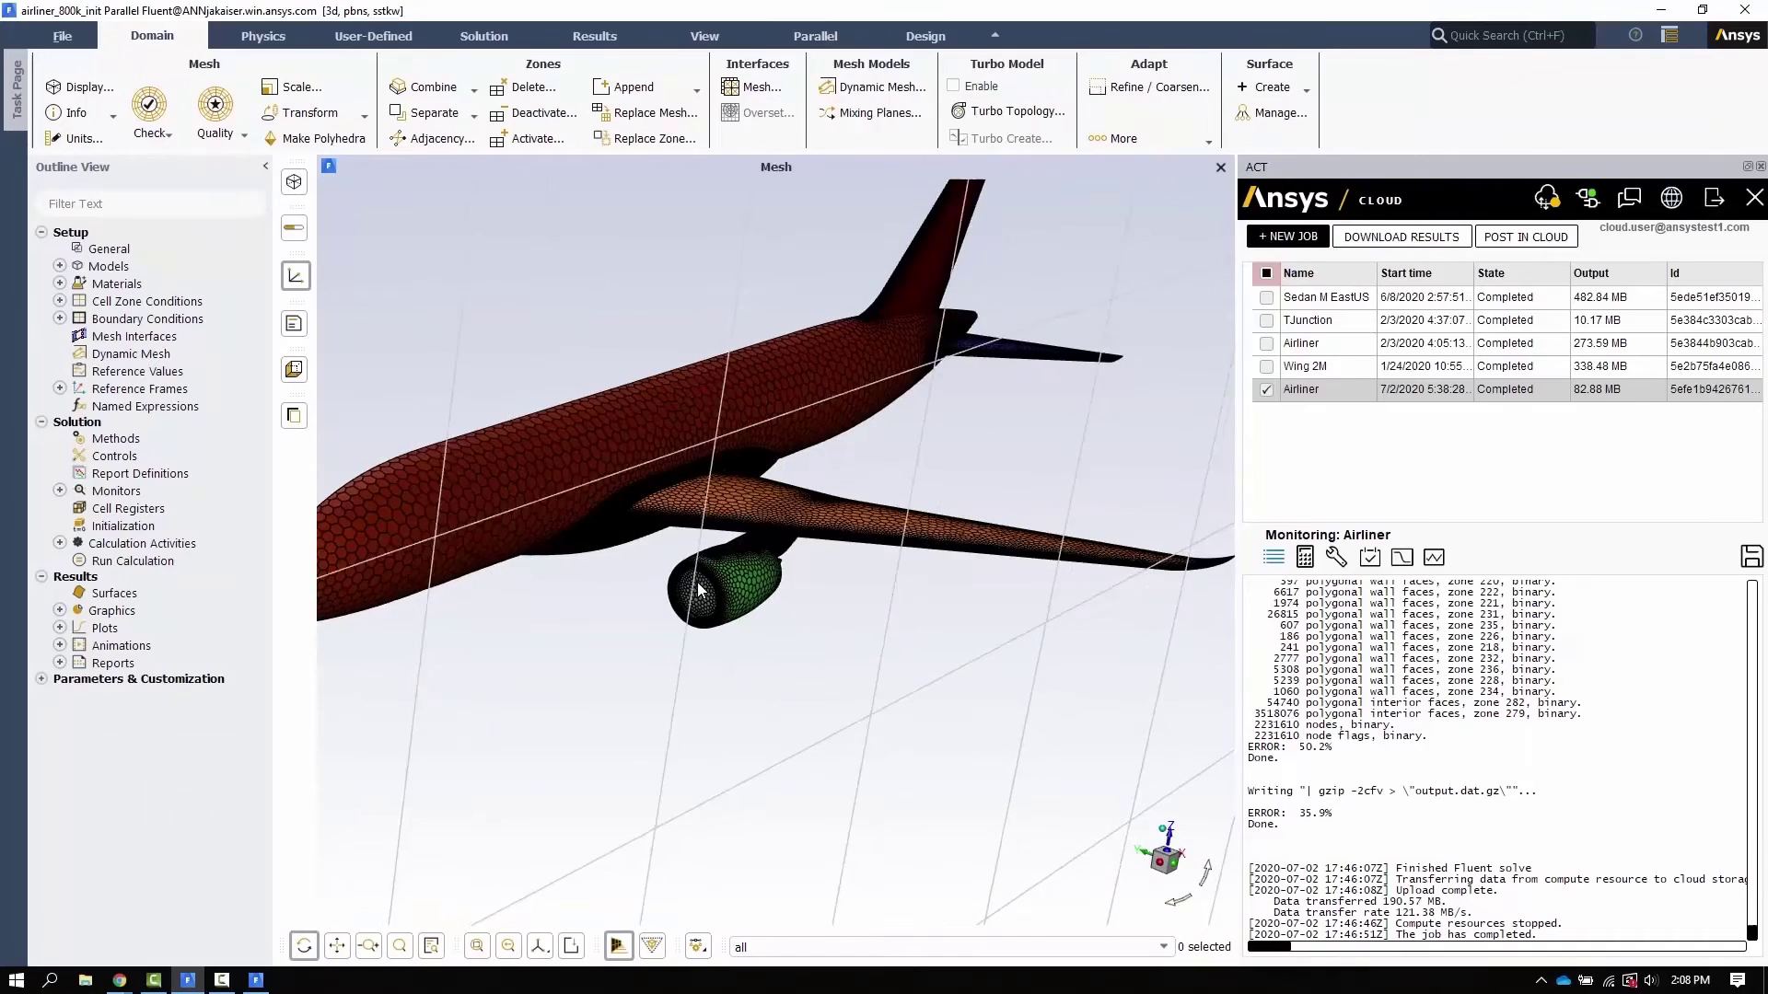
click(257, 980)
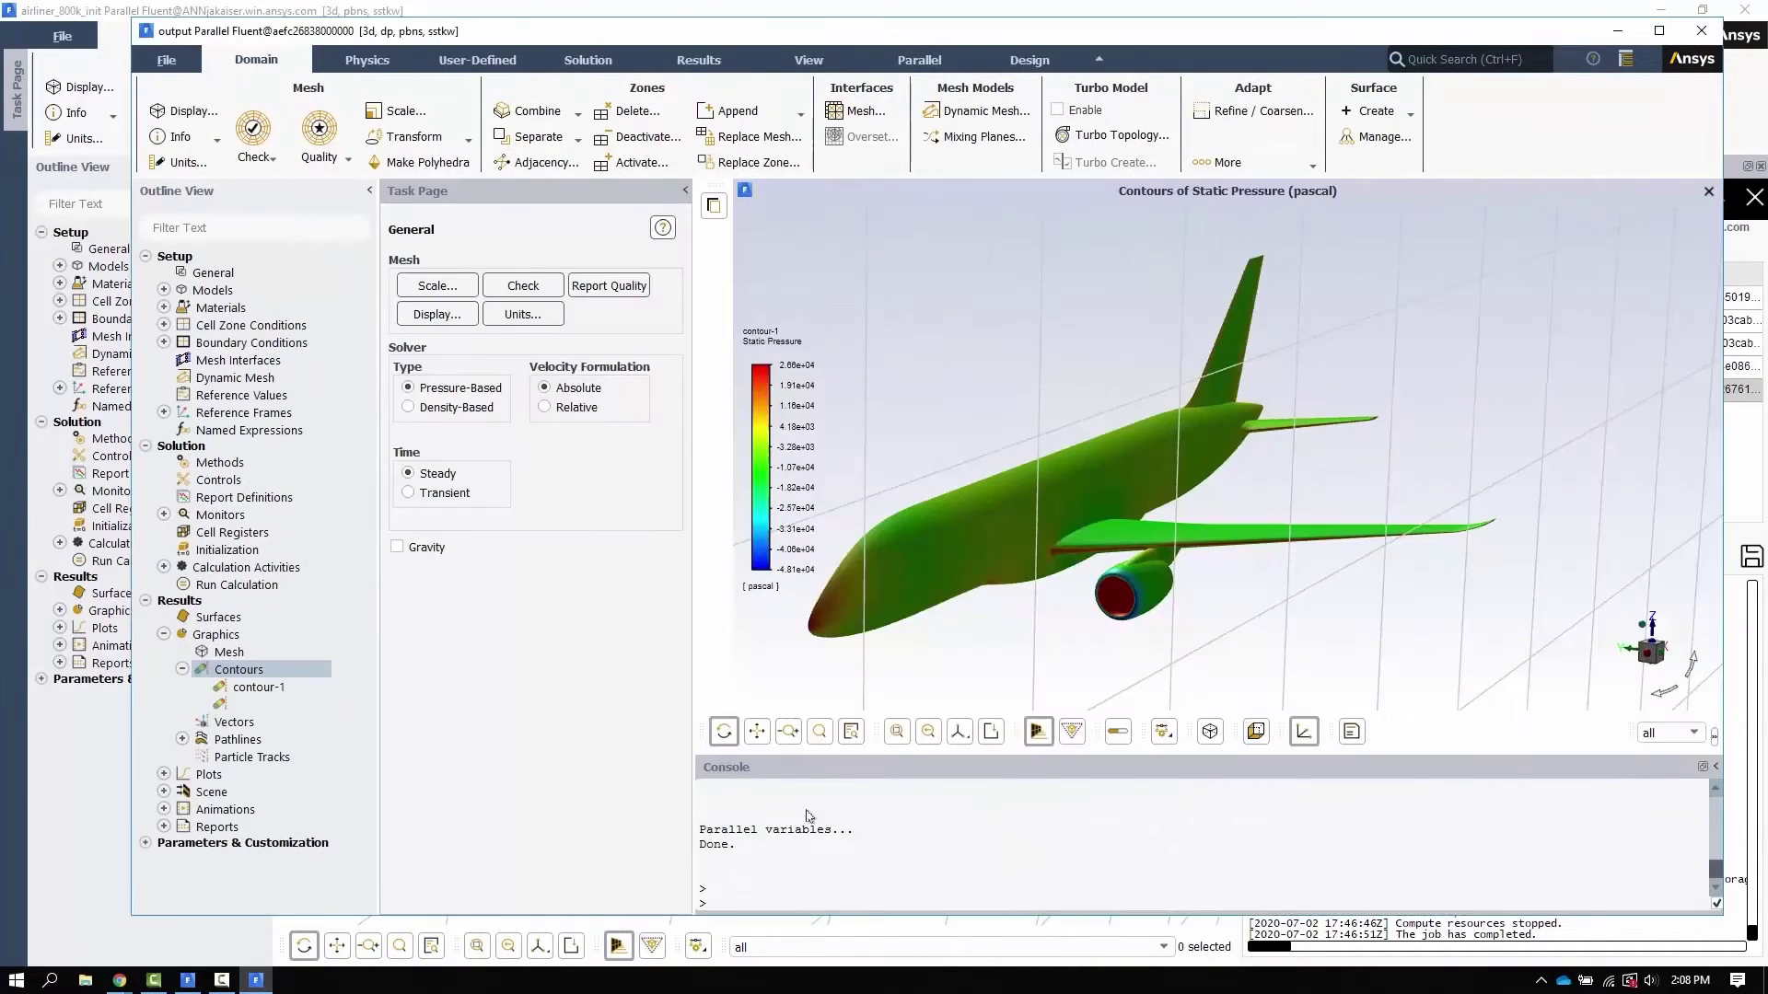
drag(1072, 586, 1136, 609)
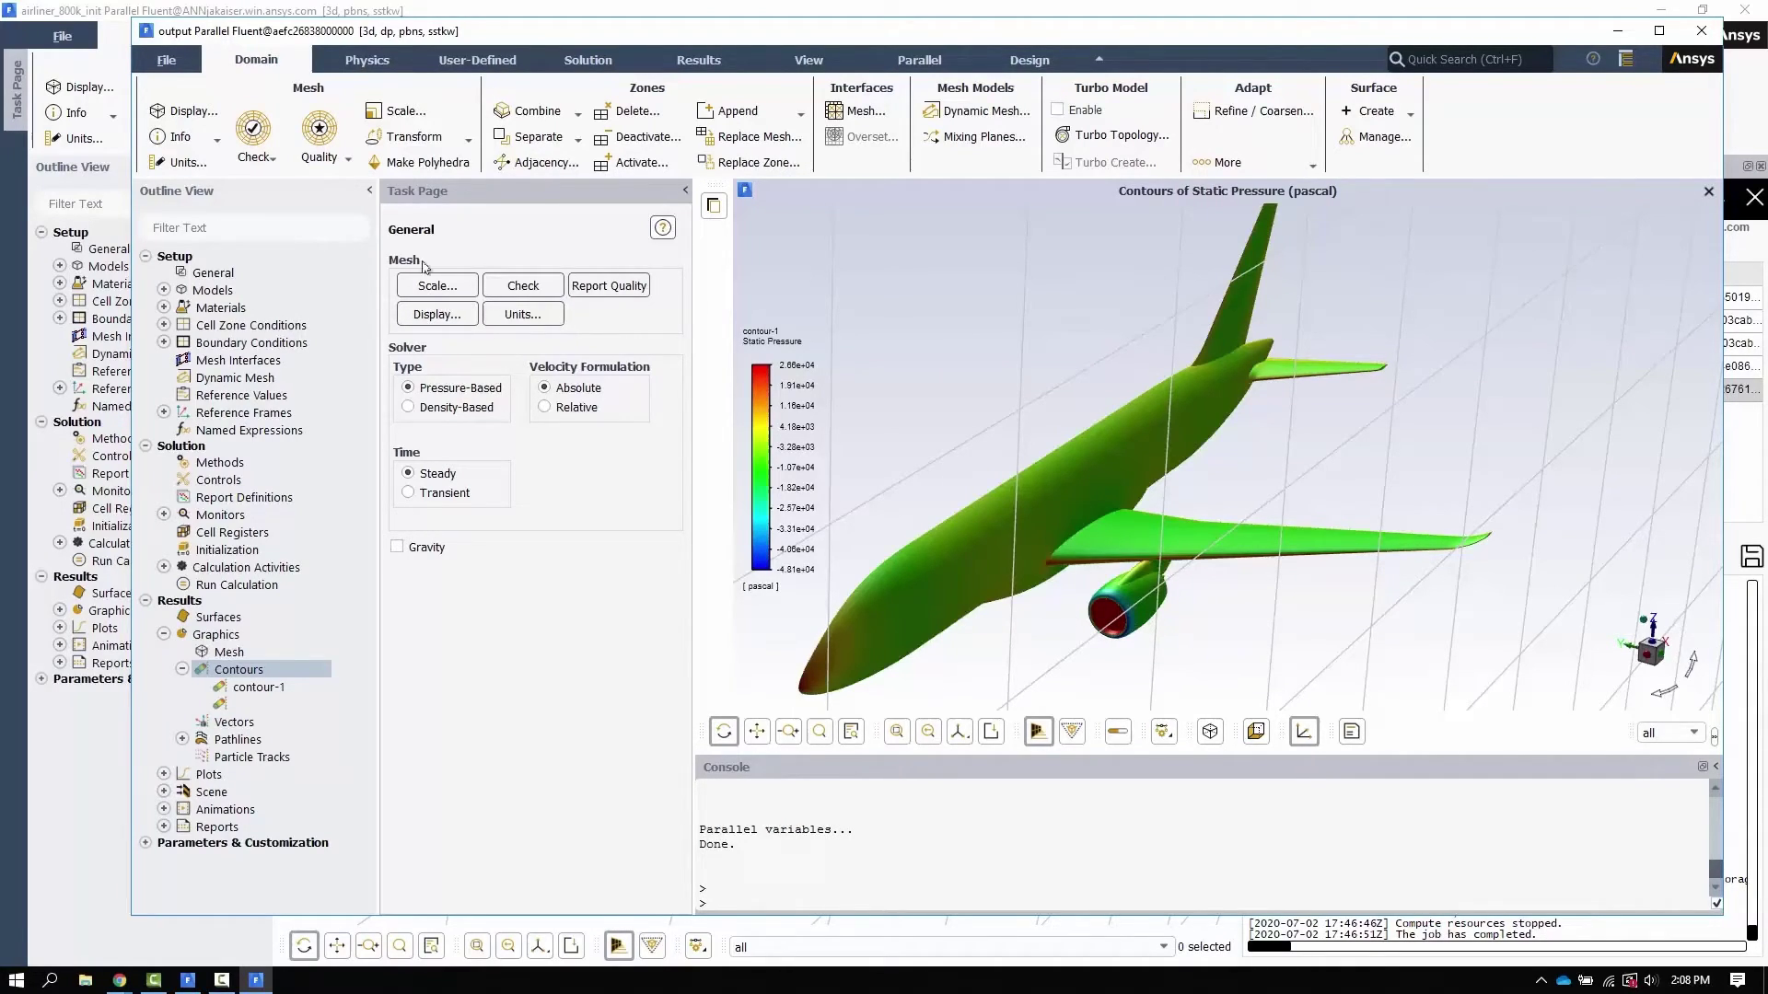
Save the static pressure contour through Save Picture as a JPEG renamed to pressure.jpg
click(170, 62)
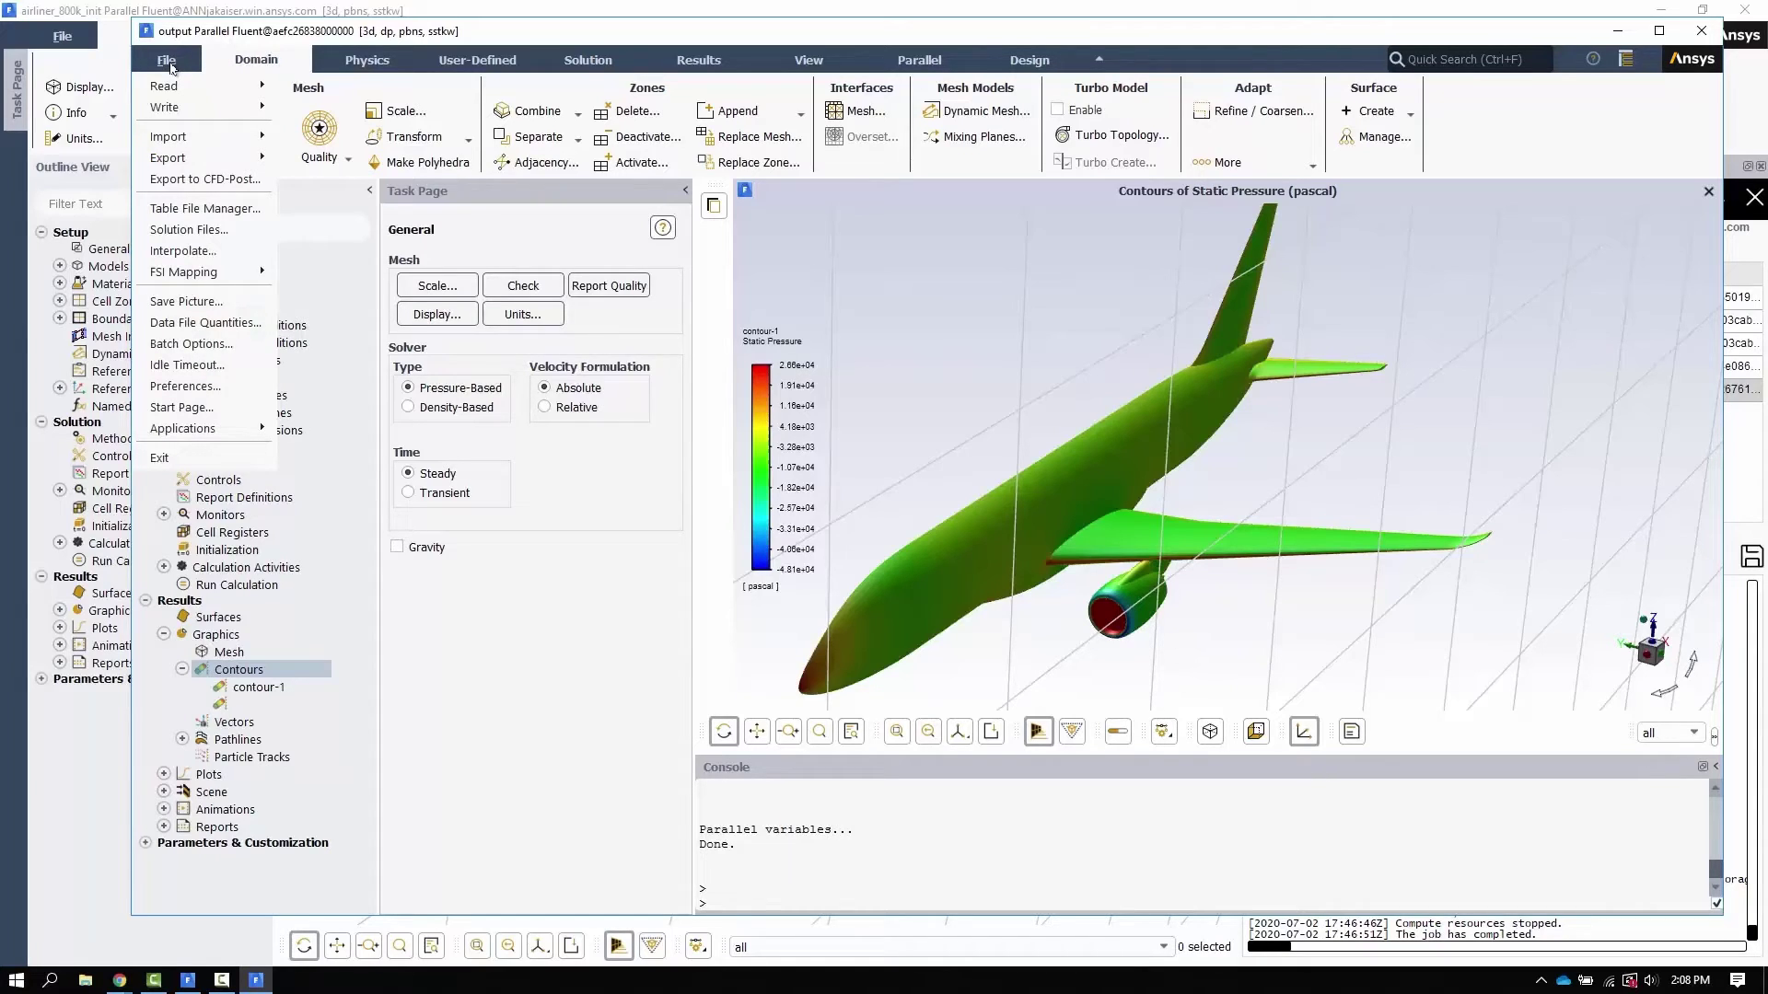
click(187, 302)
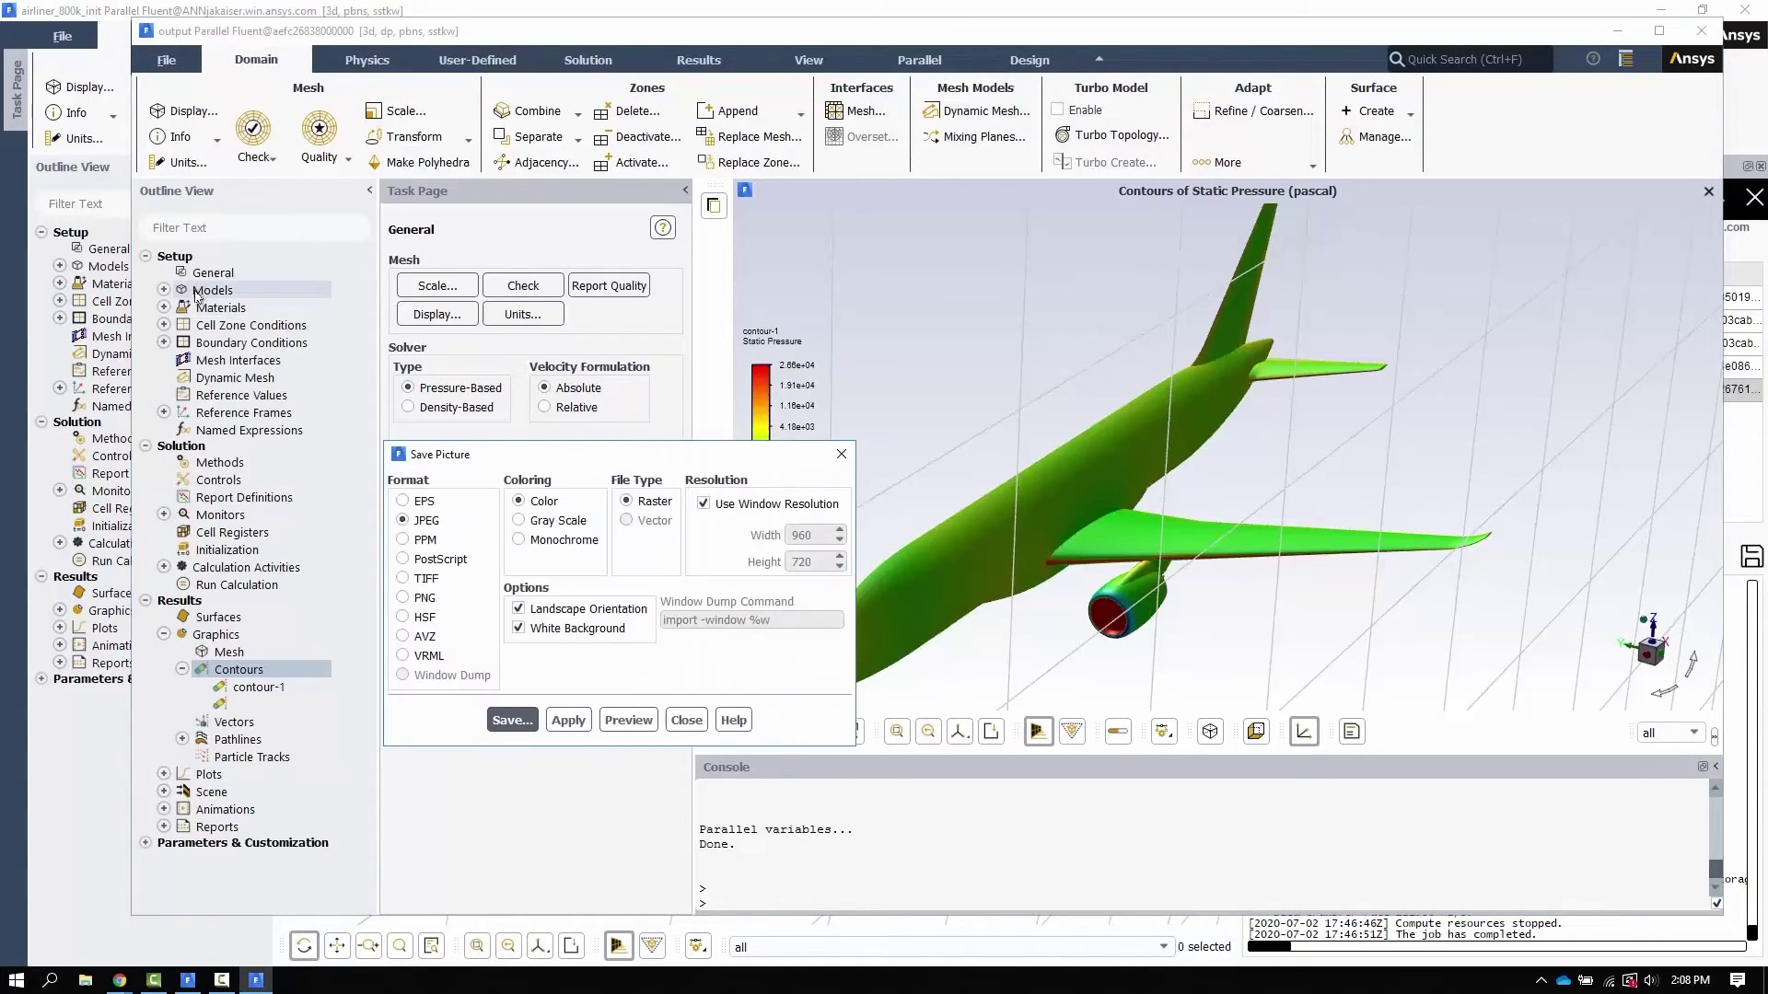
click(512, 720)
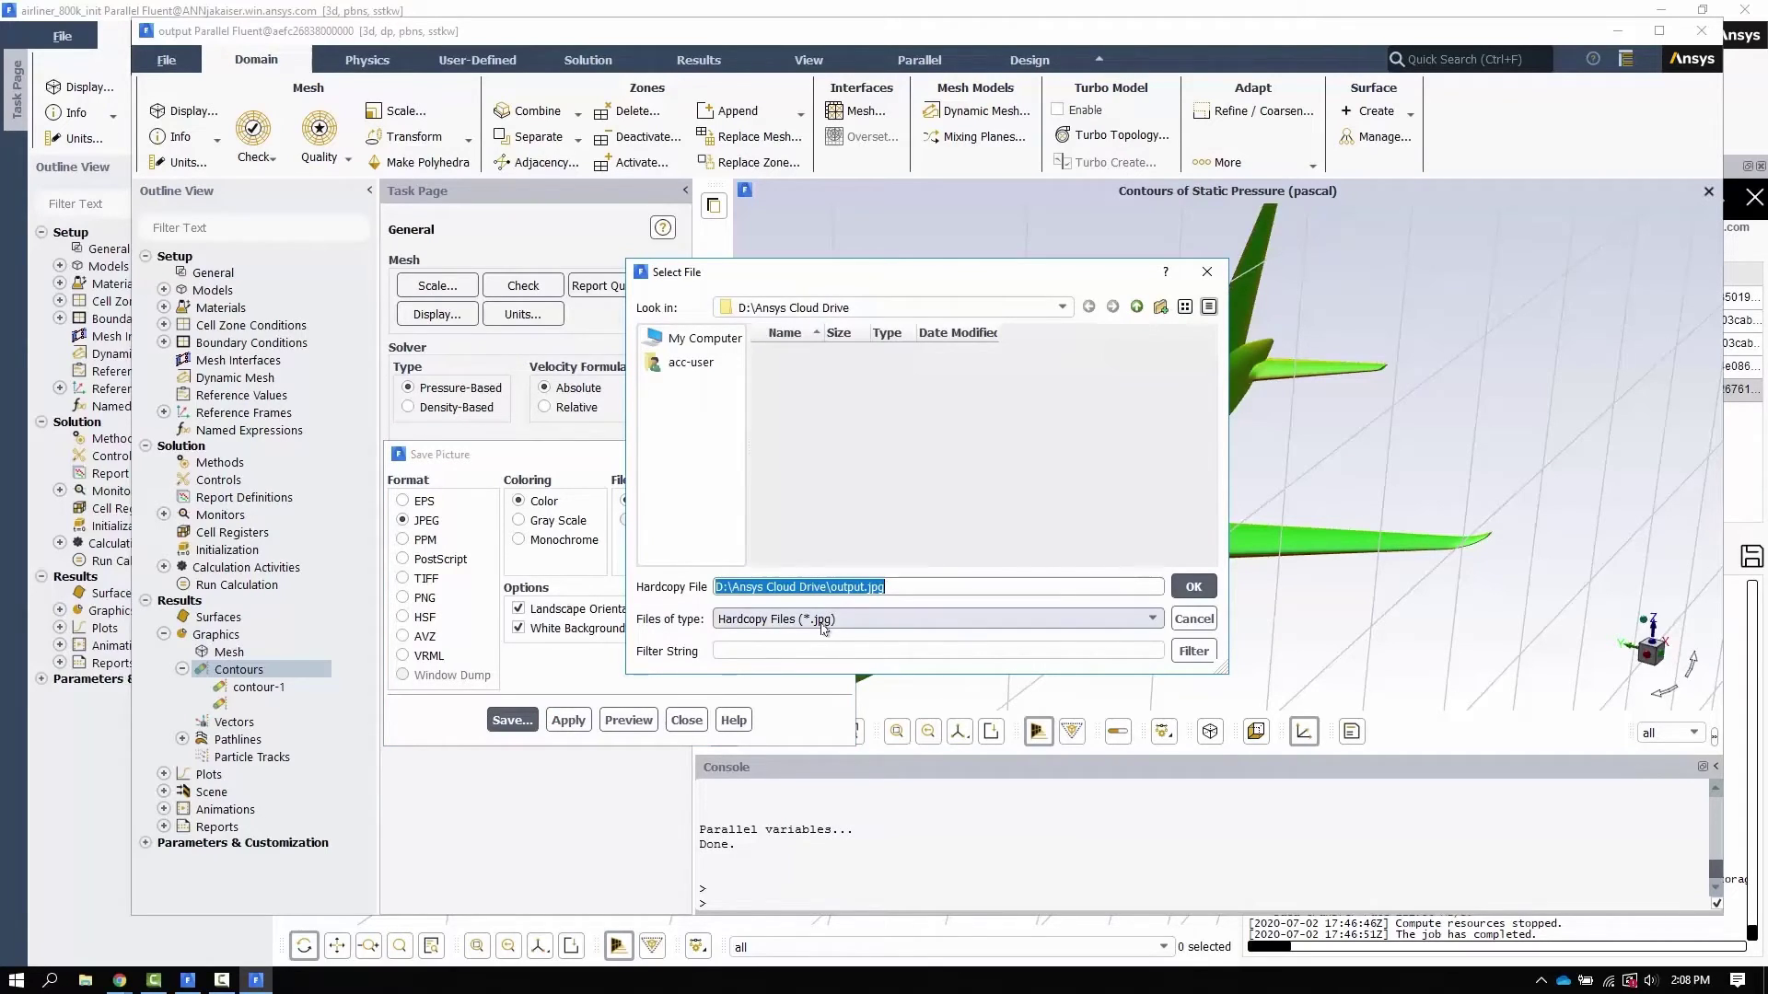
double_click(857, 587)
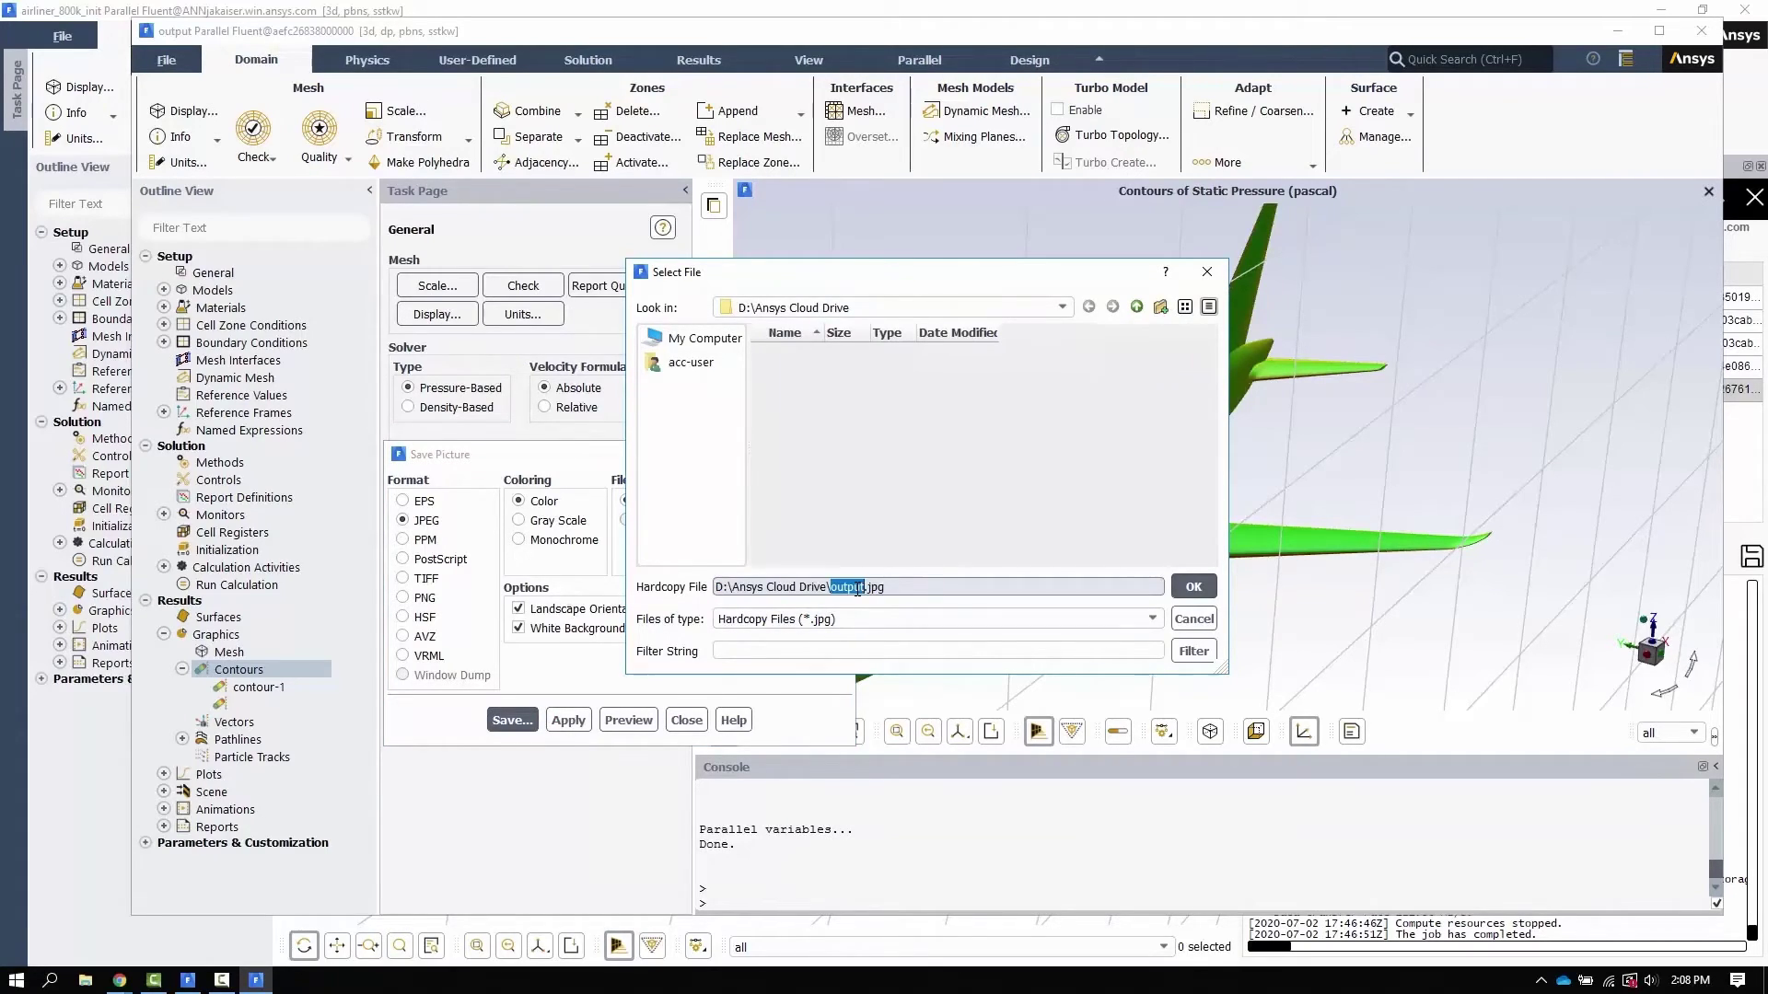
text(pressure)
key(Return)
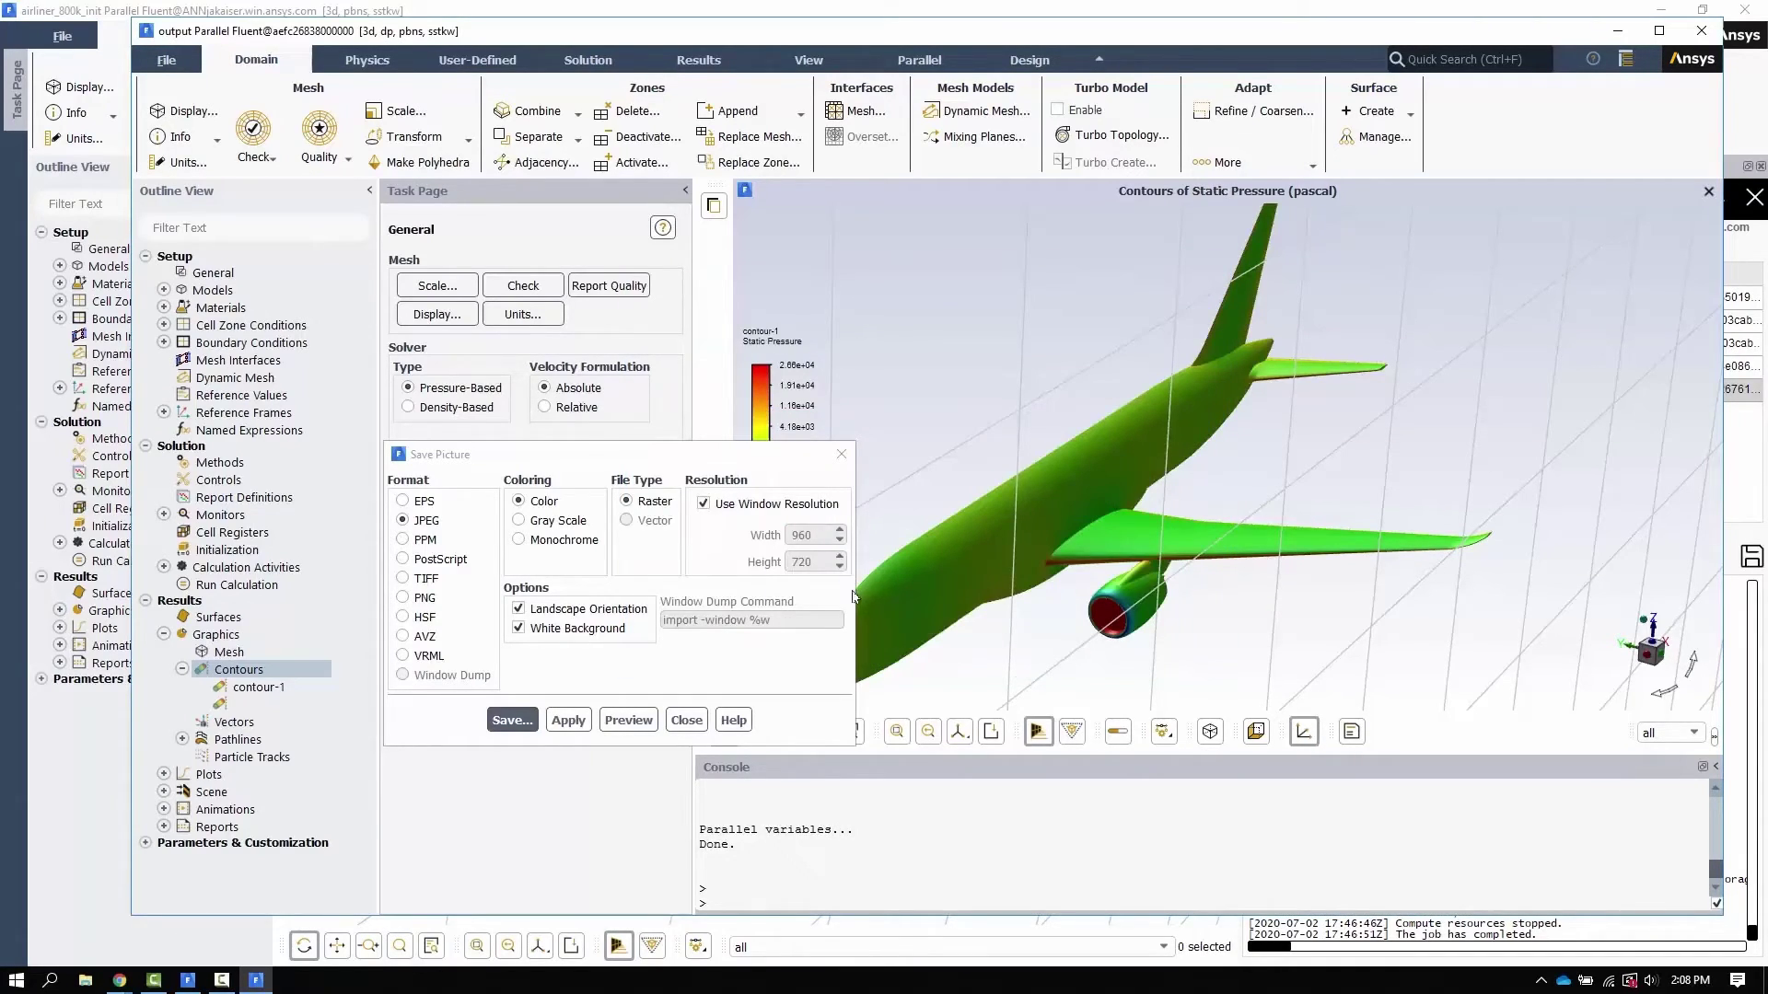
click(686, 722)
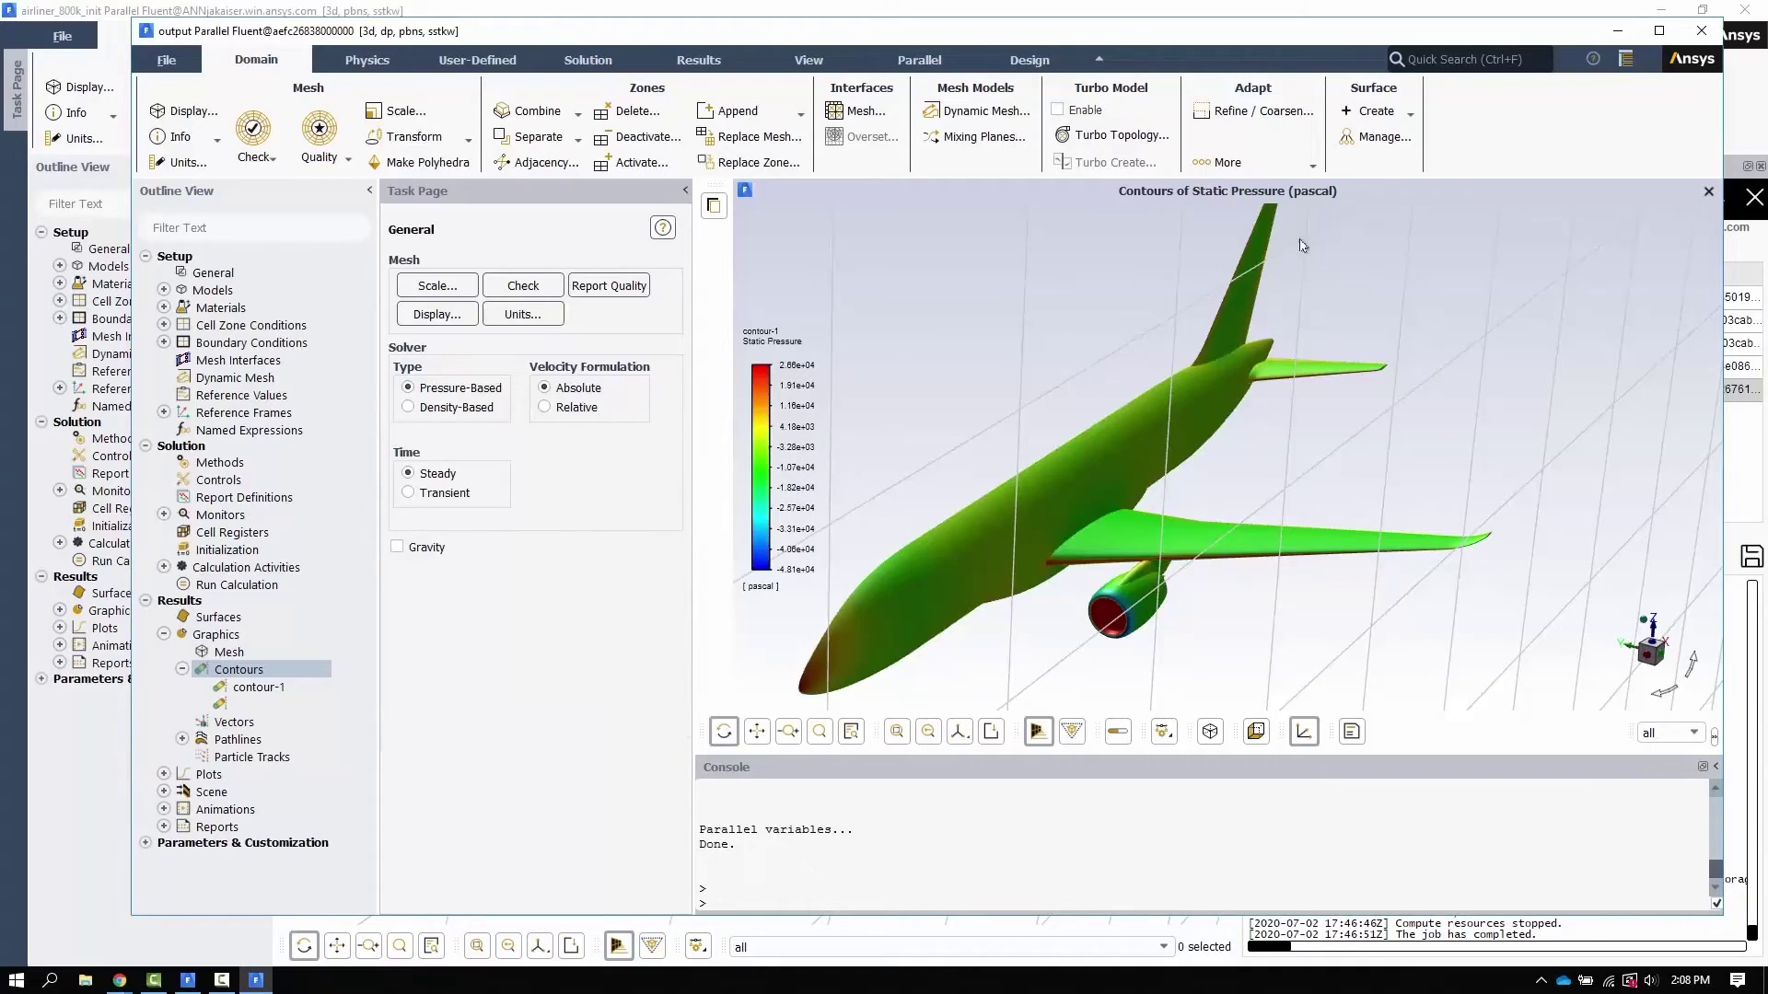
Close the remote Fluent window, confirming the quit and discarding the unsaved case
click(1702, 30)
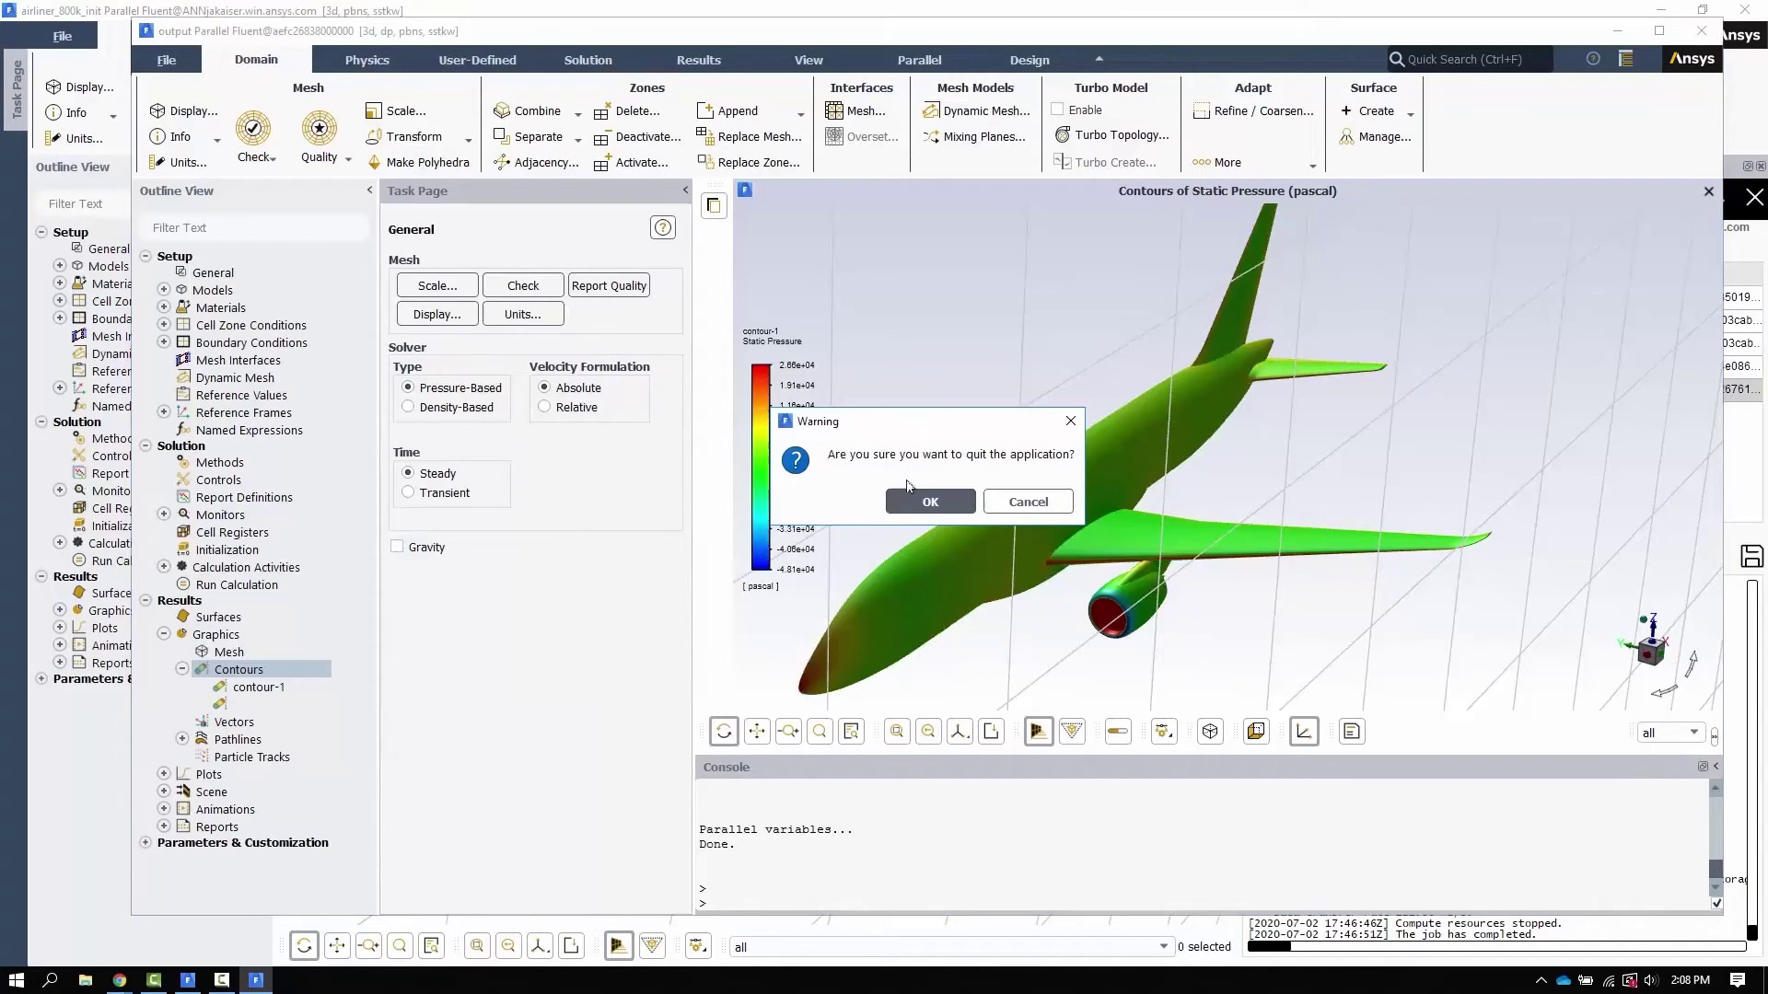
click(918, 500)
click(905, 499)
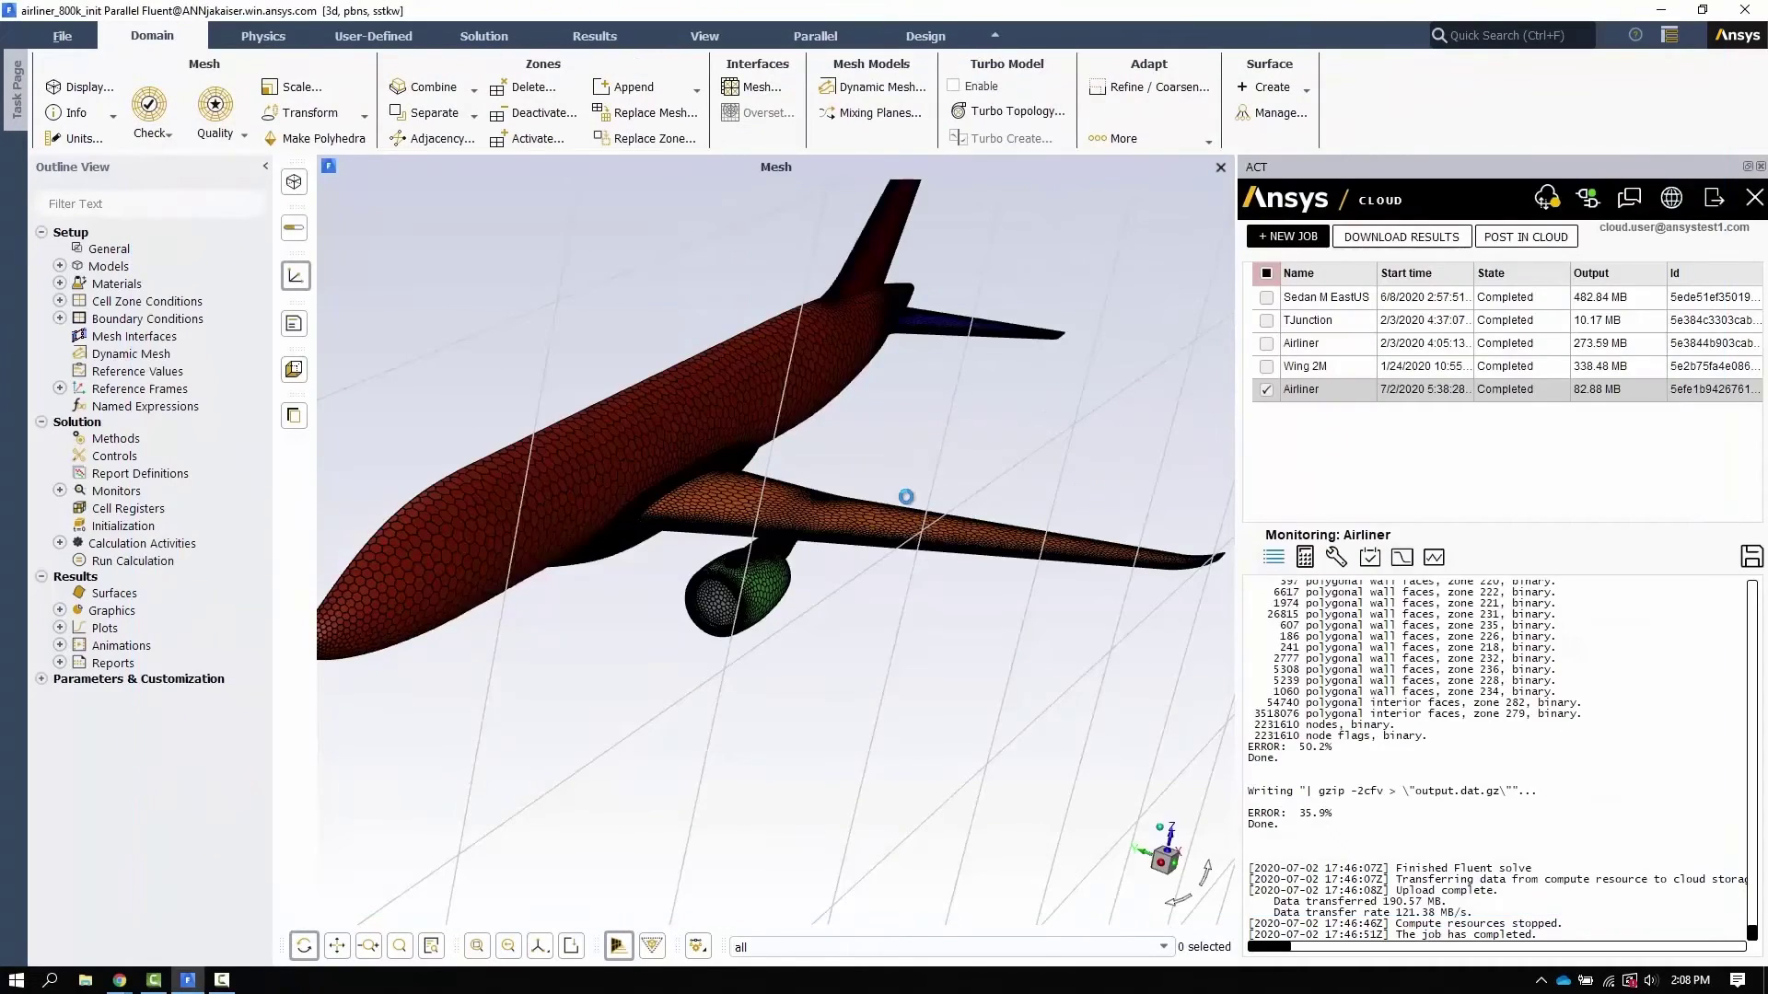
Minimize local Fluent and end the Ansys Cloud remote desktop session
click(1663, 9)
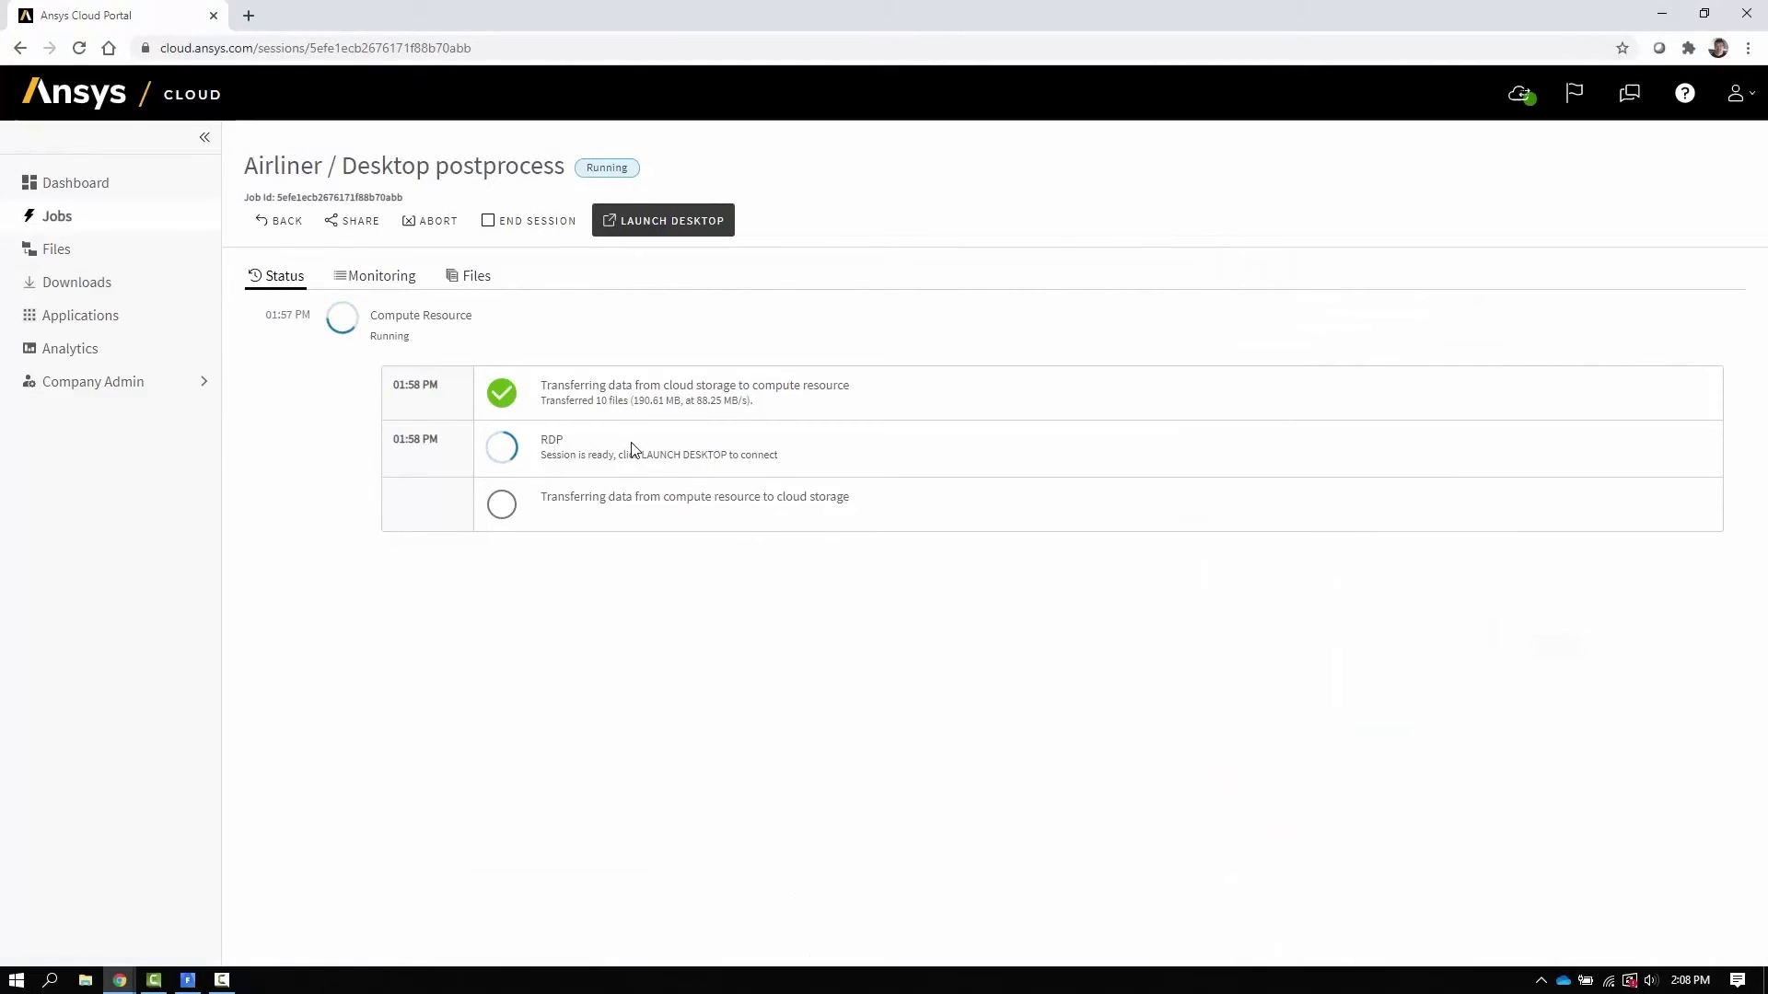
click(534, 222)
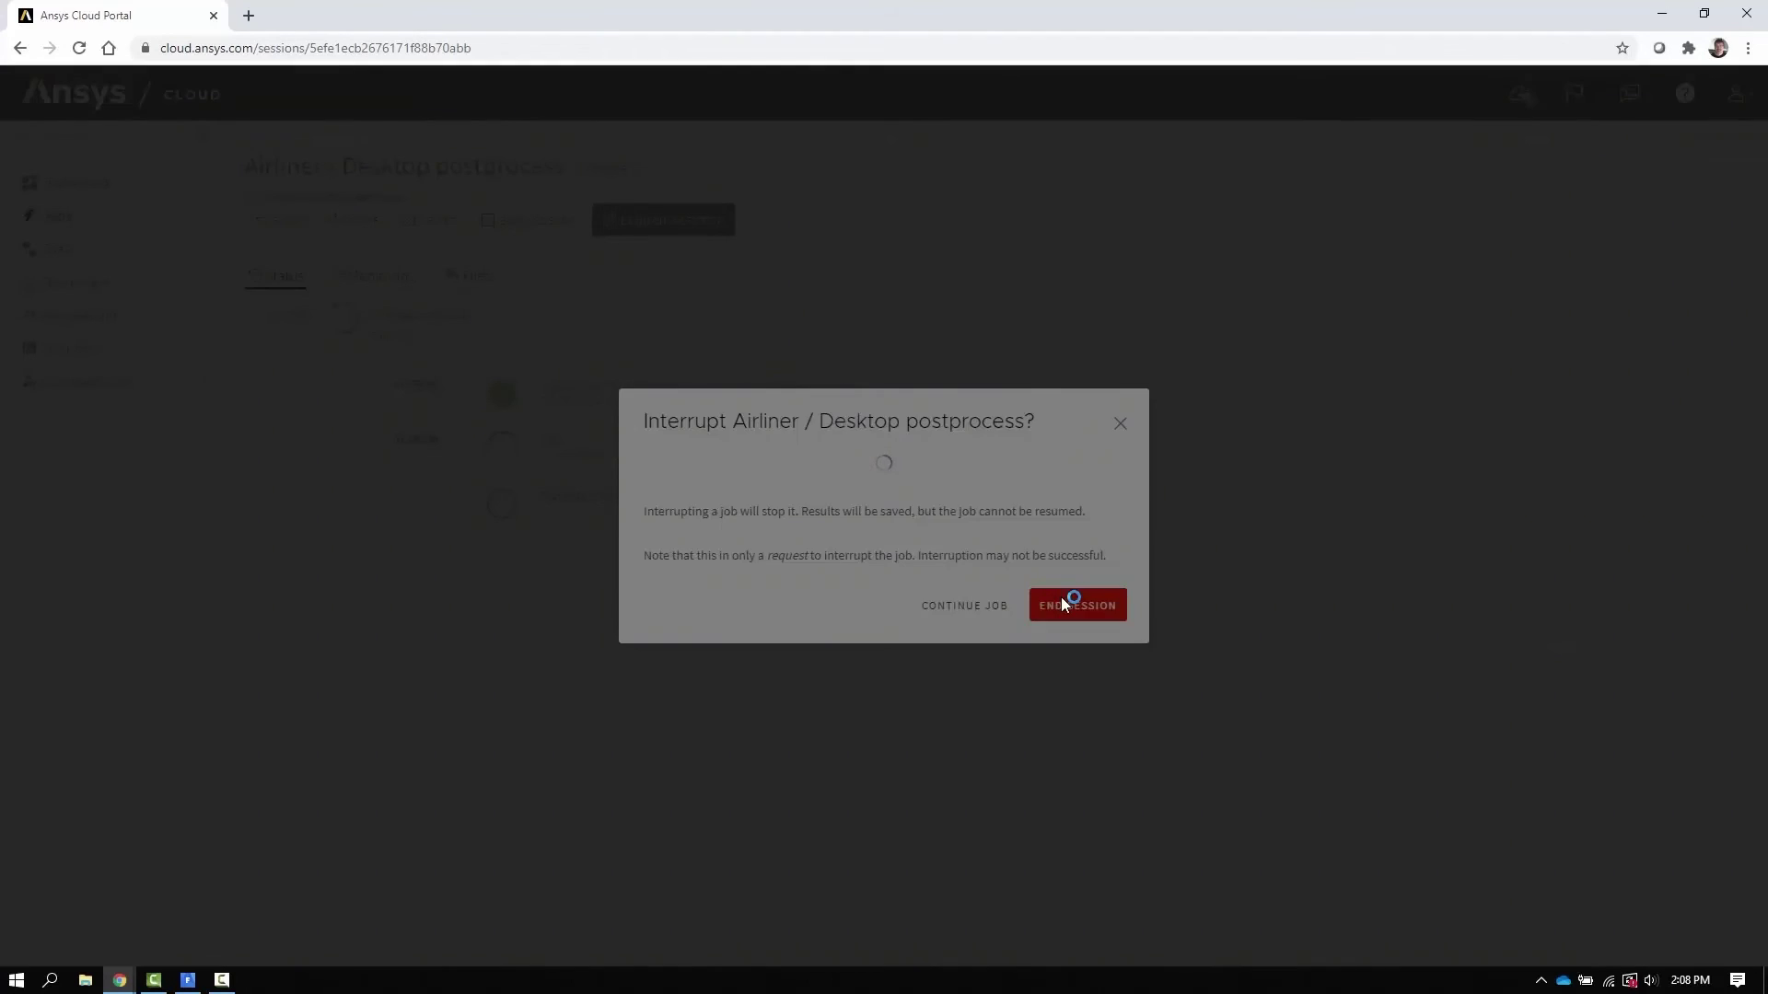
click(1060, 596)
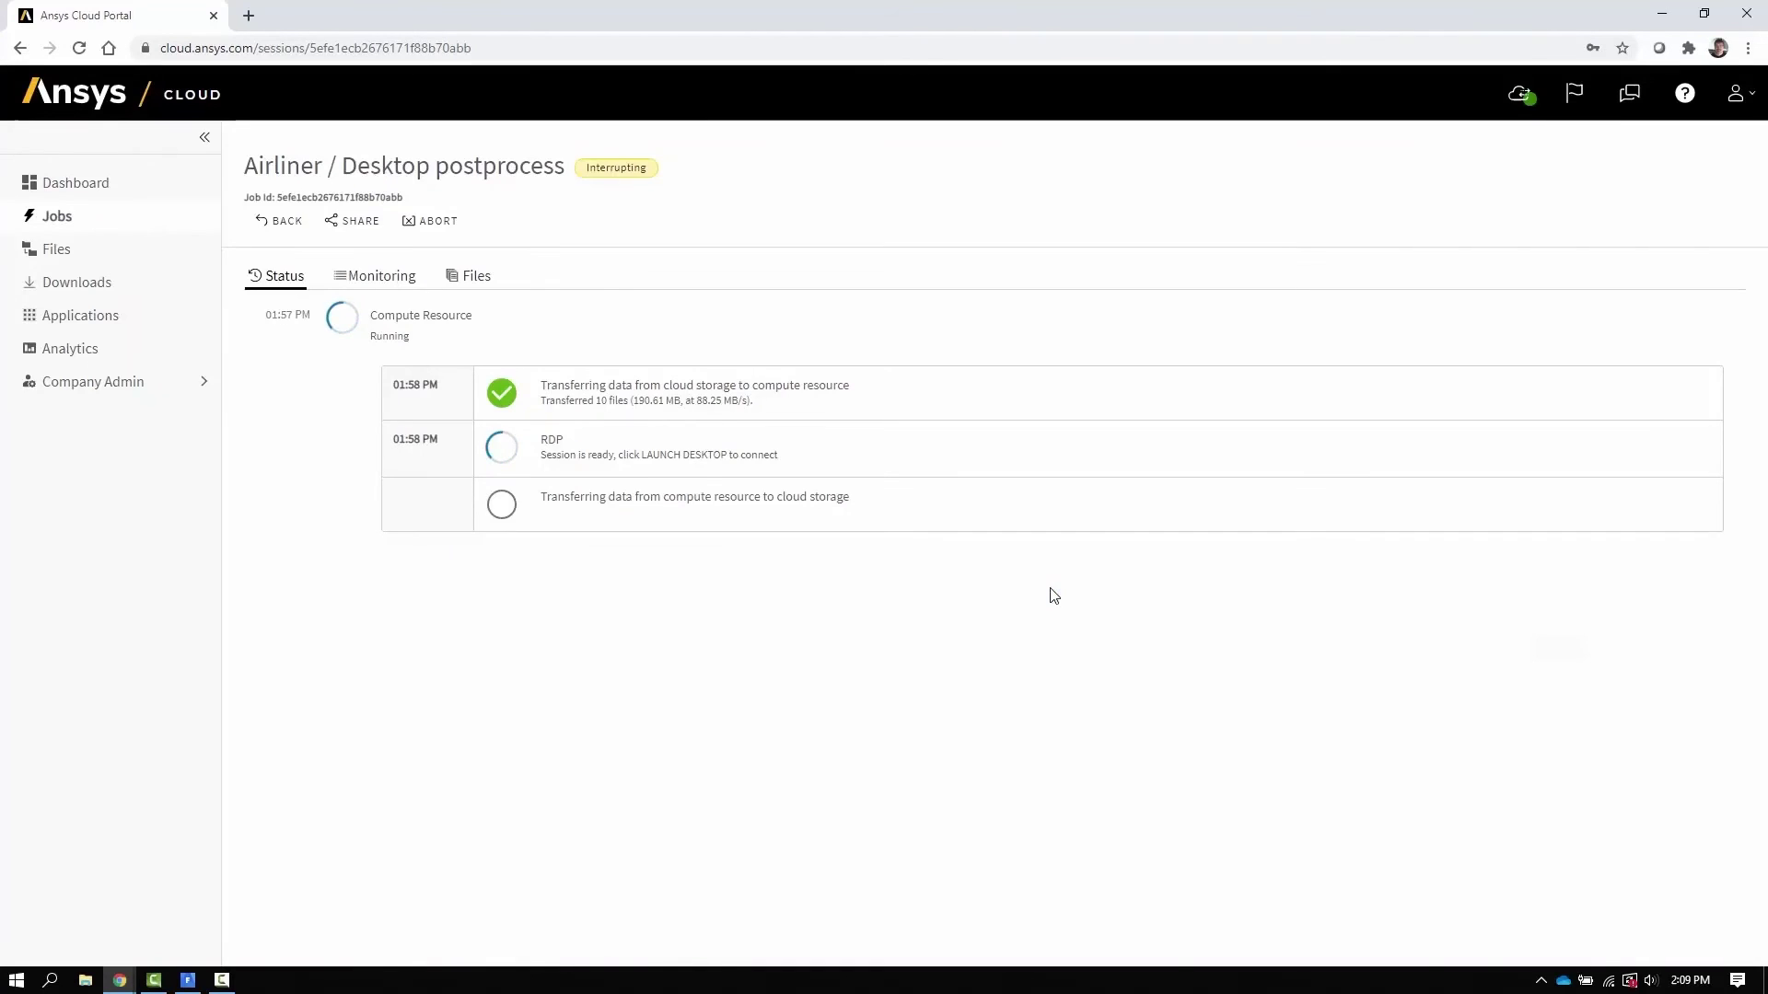
Download pressure.jpg from the job's output files, browsing to the Desktop as the destination
click(476, 279)
click(264, 798)
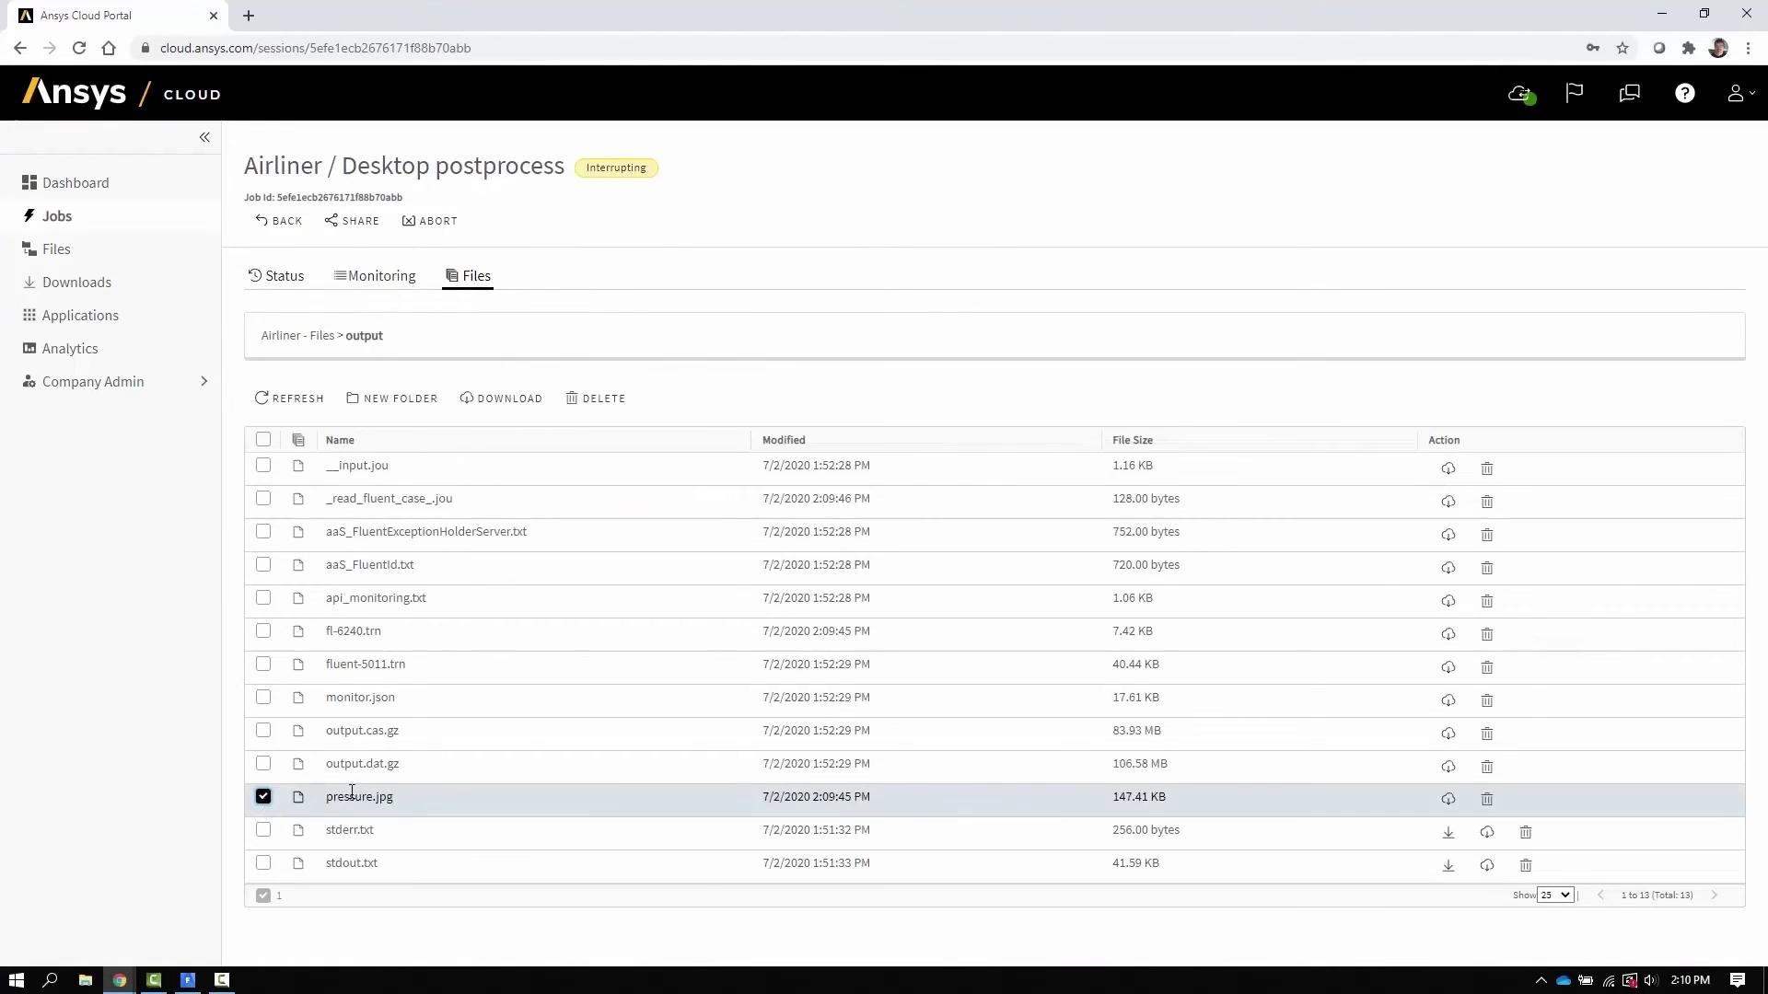
click(501, 398)
click(974, 529)
scroll(193, 700, down, 1)
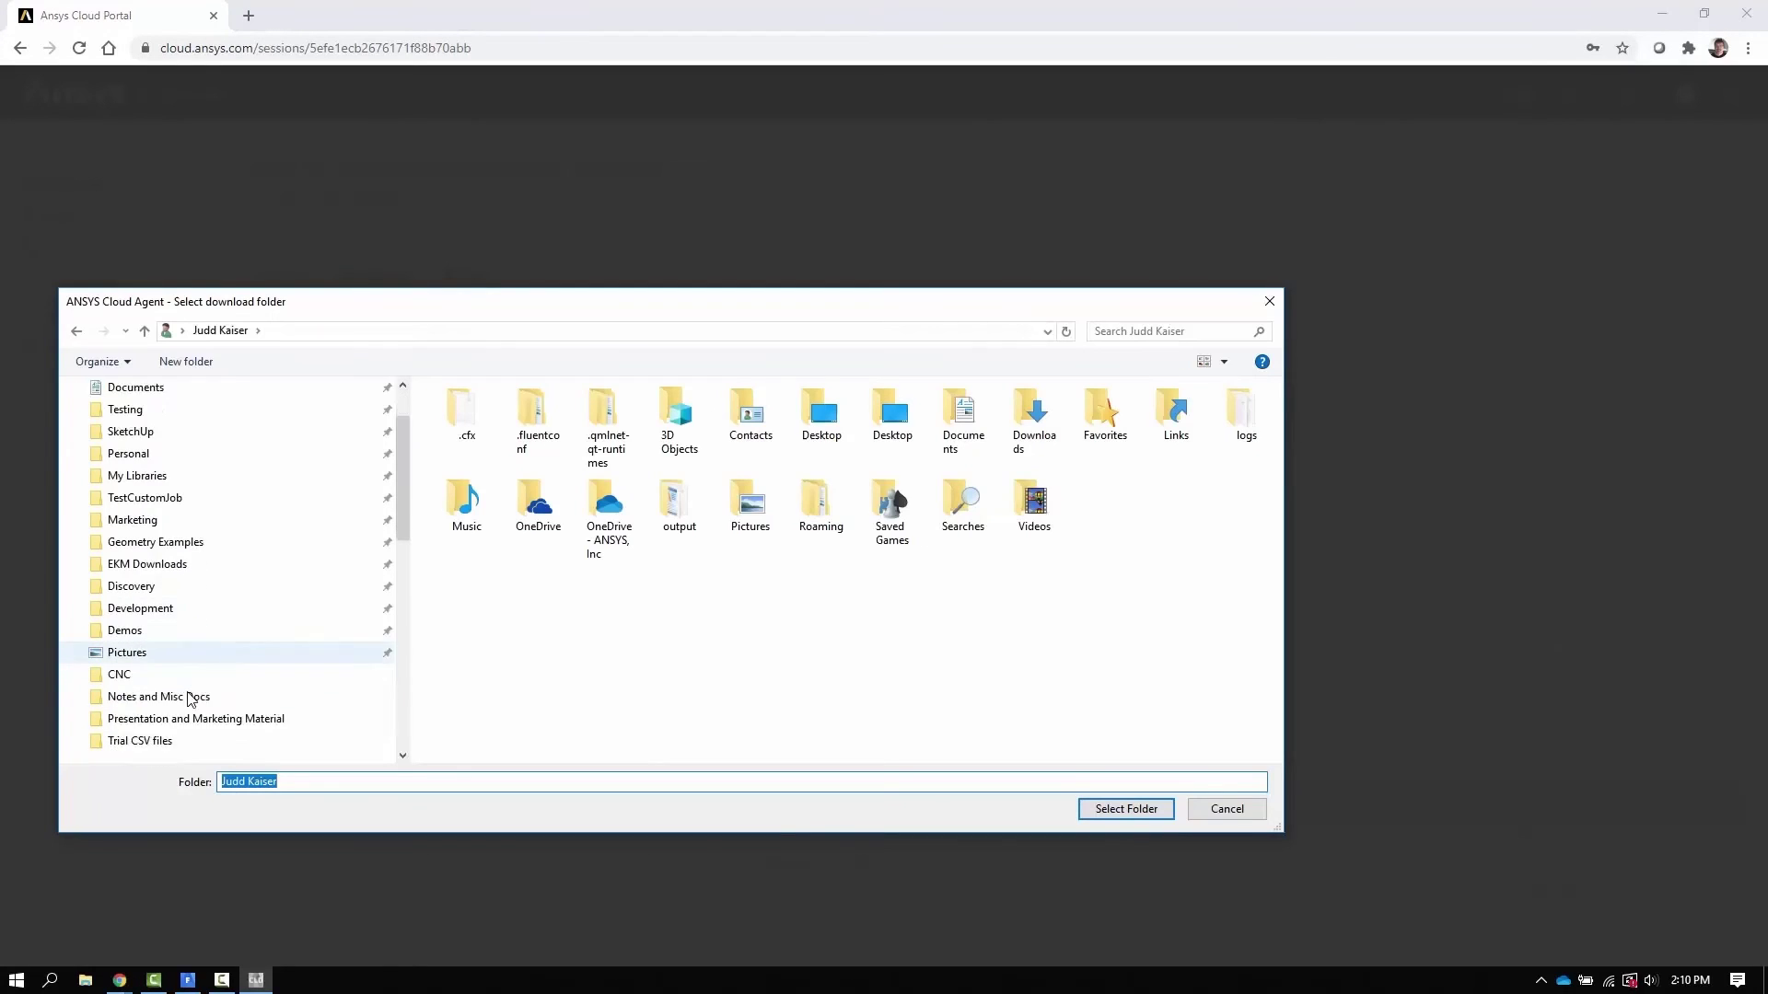
scroll(239, 515, up, 1)
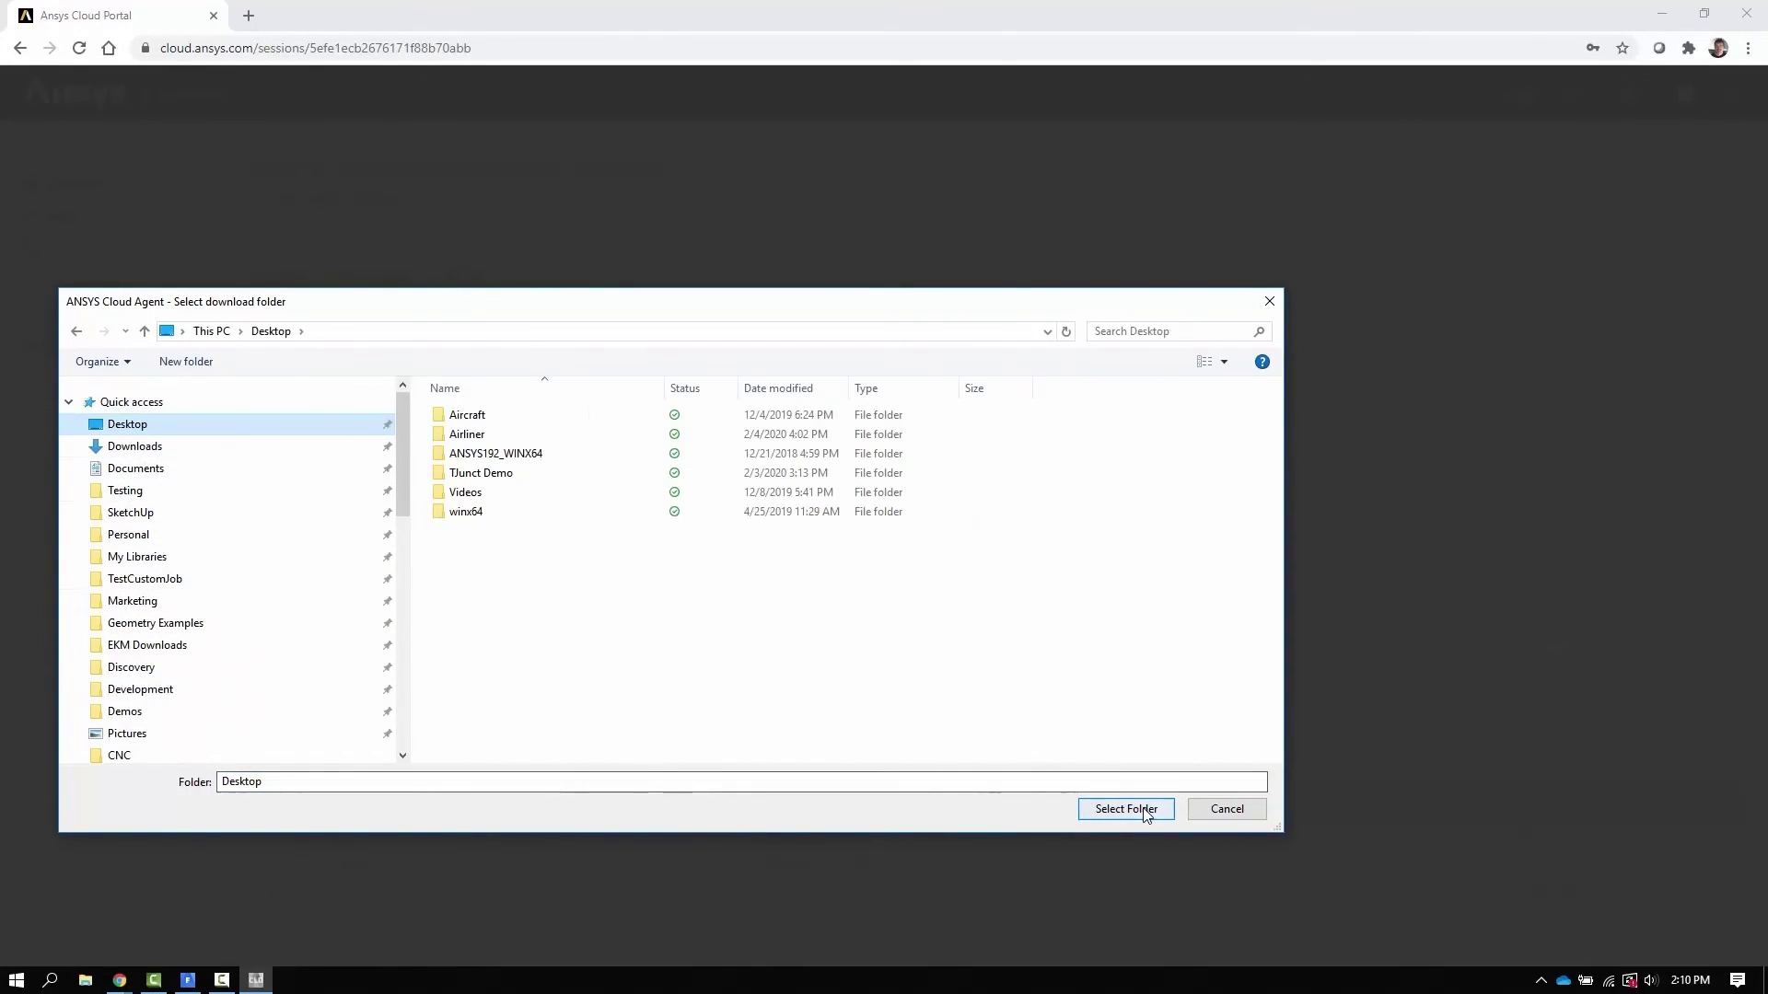